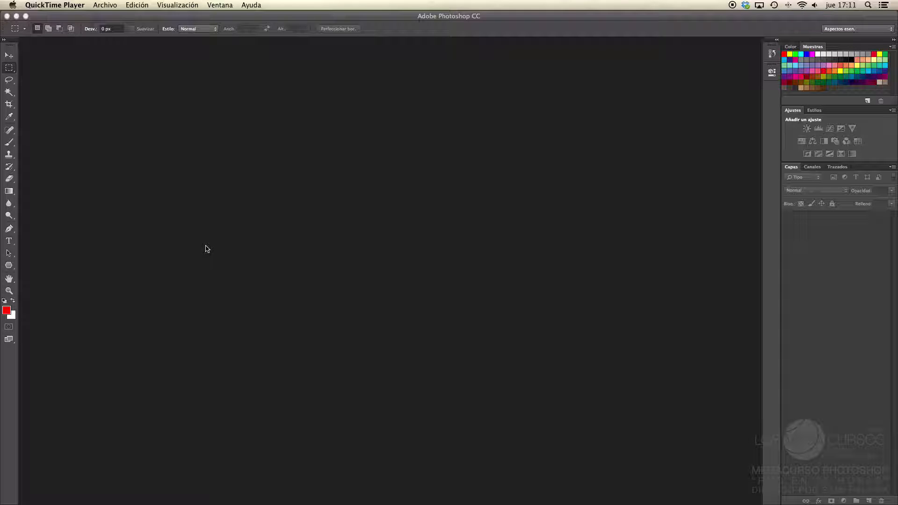
Create a new document using the international paper preset.
{"action": "left_click", "coordinate": [159, 240]}
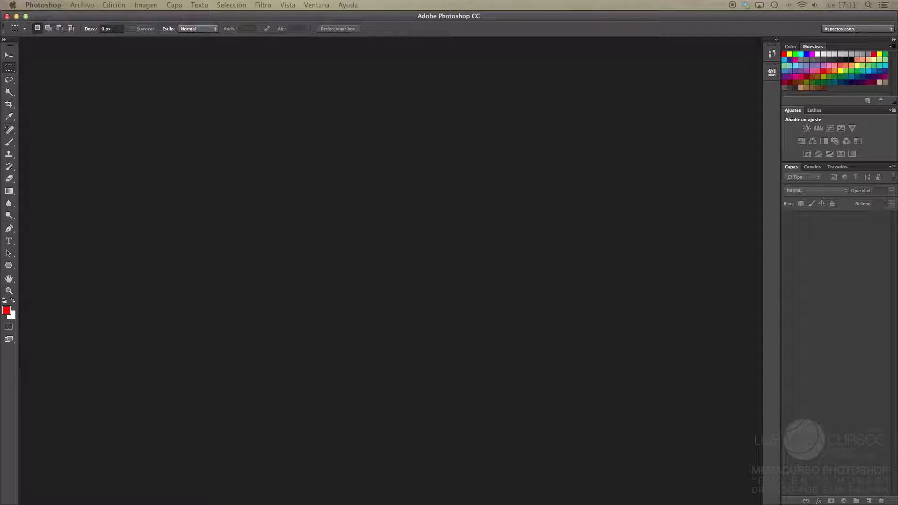
{"action": "key", "text": "super+n"}
{"action": "left_click_drag", "start_coordinate": [521, 116], "coordinate": [306, 148]}
{"action": "left_click", "coordinate": [231, 178]}
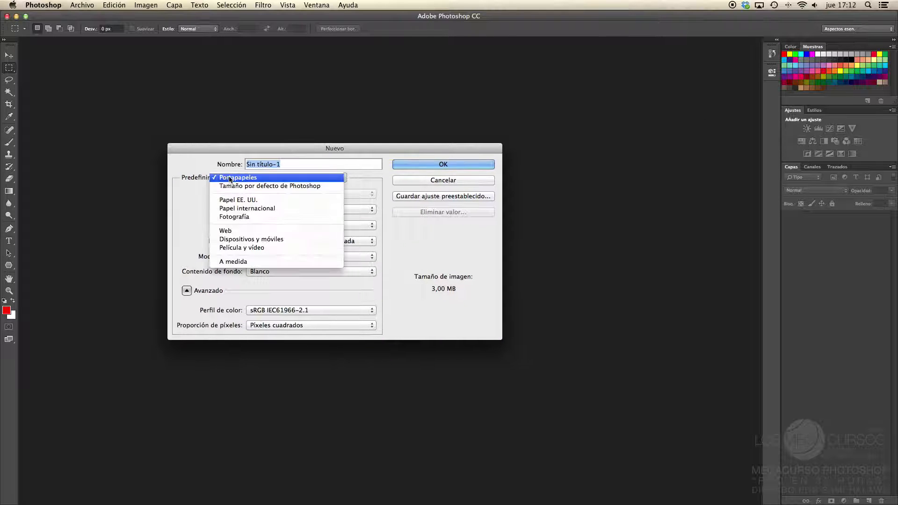
{"action": "left_click", "coordinate": [229, 209]}
{"action": "left_click", "coordinate": [407, 160]}
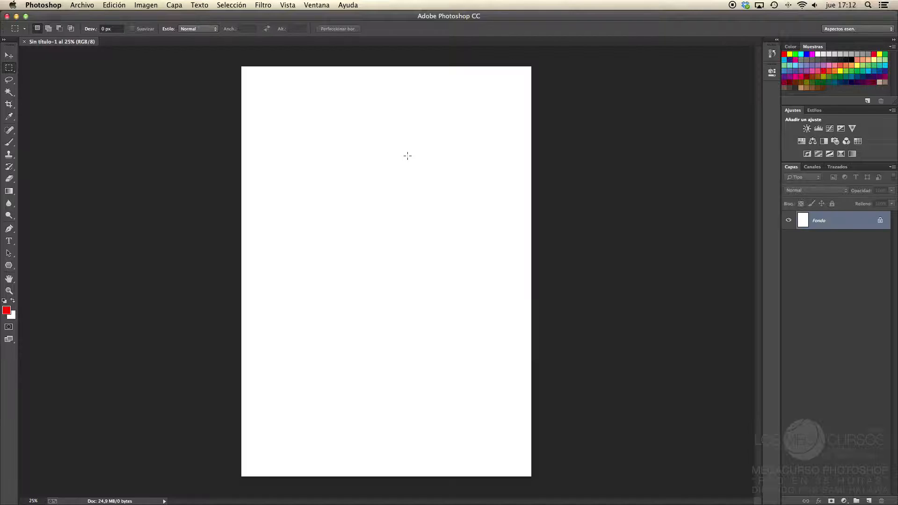
Paint a tilted rectangle with diagonal hatching in the page's upper half, using a light blue size 91 brush.
{"action": "left_click", "coordinate": [9, 142]}
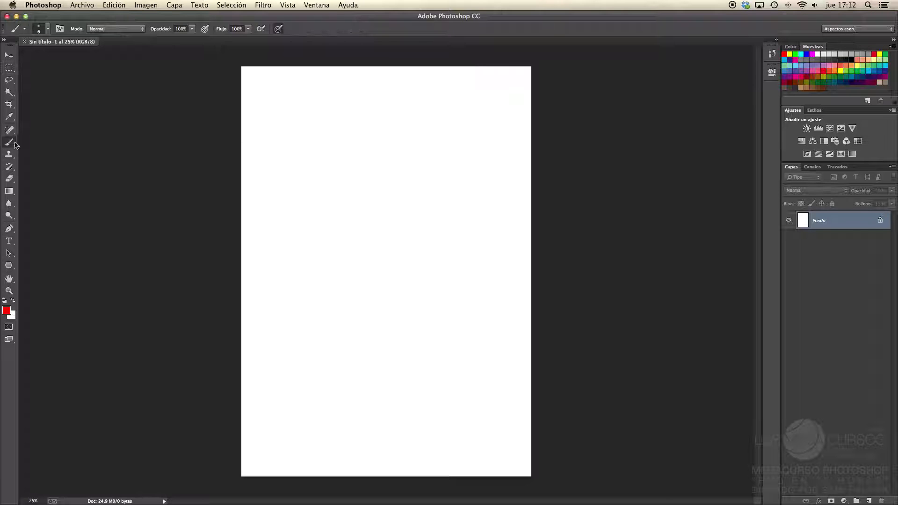
{"action": "left_click_drag", "start_coordinate": [312, 234], "coordinate": [314, 228]}
{"action": "left_click", "coordinate": [785, 59]}
{"action": "mouse_move", "coordinate": [318, 171]}
{"action": "left_mouse_down"}
{"action": "mouse_move", "coordinate": [336, 216]}
{"action": "mouse_move", "coordinate": [397, 199]}
{"action": "mouse_move", "coordinate": [387, 150]}
{"action": "mouse_move", "coordinate": [401, 192]}
{"action": "left_mouse_up"}
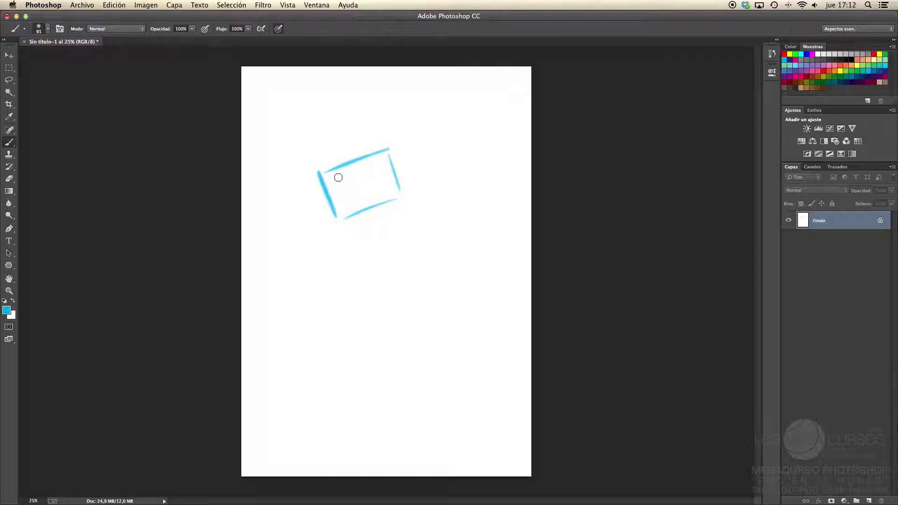
{"action": "left_click_drag", "start_coordinate": [334, 173], "coordinate": [331, 194]}
{"action": "left_click_drag", "start_coordinate": [360, 161], "coordinate": [336, 218]}
{"action": "mouse_move", "coordinate": [374, 158]}
{"action": "left_mouse_down"}
{"action": "mouse_move", "coordinate": [352, 208]}
{"action": "mouse_move", "coordinate": [361, 207]}
{"action": "left_mouse_up"}
{"action": "mouse_move", "coordinate": [392, 168]}
{"action": "left_mouse_down"}
{"action": "mouse_move", "coordinate": [370, 207]}
{"action": "mouse_move", "coordinate": [377, 206]}
{"action": "left_mouse_up"}
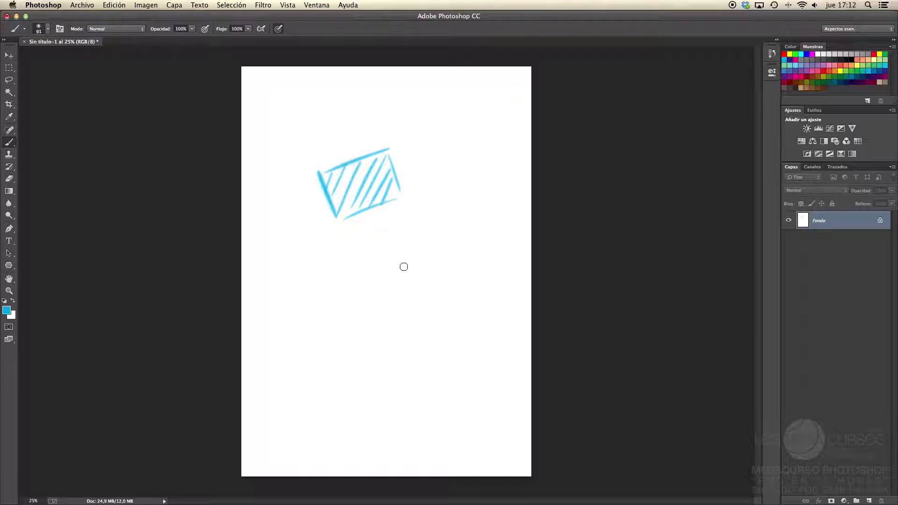
Sketch a side view of a camera below the rectangle, with a lens, a shutter button and a filled vertical sensor.
{"action": "mouse_move", "coordinate": [405, 277]}
{"action": "left_mouse_down"}
{"action": "mouse_move", "coordinate": [405, 315]}
{"action": "mouse_move", "coordinate": [412, 315]}
{"action": "left_mouse_up"}
{"action": "left_click_drag", "start_coordinate": [411, 281], "coordinate": [412, 314]}
{"action": "mouse_move", "coordinate": [411, 281]}
{"action": "left_mouse_down"}
{"action": "mouse_move", "coordinate": [405, 271]}
{"action": "mouse_move", "coordinate": [416, 330]}
{"action": "mouse_move", "coordinate": [427, 328]}
{"action": "left_mouse_up"}
{"action": "mouse_move", "coordinate": [395, 294]}
{"action": "left_mouse_down"}
{"action": "mouse_move", "coordinate": [383, 279]}
{"action": "mouse_move", "coordinate": [376, 285]}
{"action": "mouse_move", "coordinate": [378, 313]}
{"action": "left_mouse_up"}
{"action": "left_click_drag", "start_coordinate": [380, 322], "coordinate": [393, 313]}
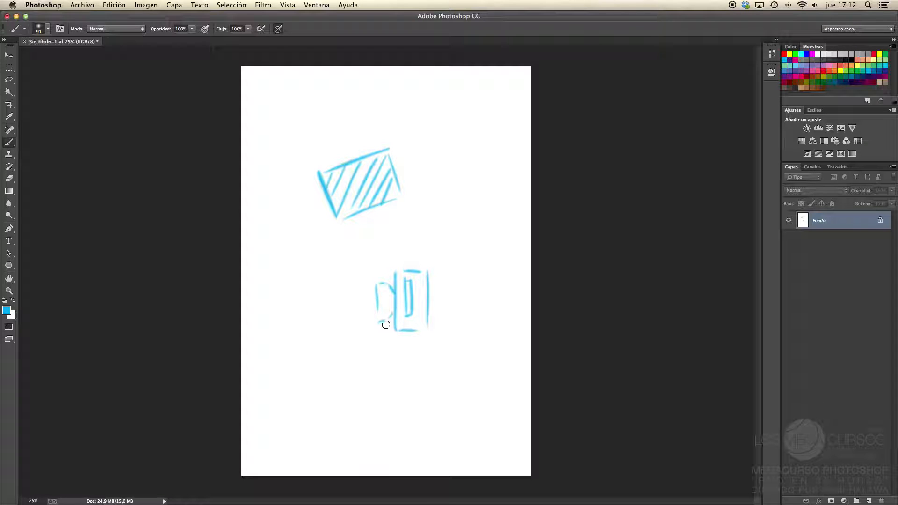
{"action": "left_click_drag", "start_coordinate": [412, 267], "coordinate": [416, 269]}
{"action": "mouse_move", "coordinate": [413, 303]}
{"action": "left_mouse_down"}
{"action": "mouse_move", "coordinate": [405, 277]}
{"action": "mouse_move", "coordinate": [413, 328]}
{"action": "left_mouse_up"}
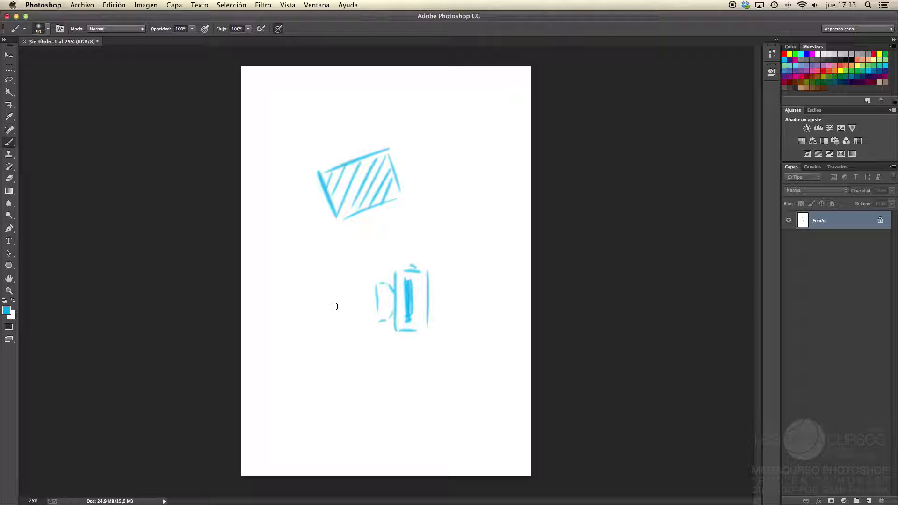
Add two diverging view lines in front of the camera lens and cross-hatch the tilted rectangle into a grid.
{"action": "mouse_move", "coordinate": [390, 158]}
{"action": "left_mouse_down"}
{"action": "mouse_move", "coordinate": [376, 211]}
{"action": "mouse_move", "coordinate": [385, 170]}
{"action": "mouse_move", "coordinate": [354, 211]}
{"action": "mouse_move", "coordinate": [363, 180]}
{"action": "mouse_move", "coordinate": [343, 208]}
{"action": "left_mouse_up"}
{"action": "mouse_move", "coordinate": [314, 252]}
{"action": "left_mouse_down"}
{"action": "mouse_move", "coordinate": [365, 287]}
{"action": "mouse_move", "coordinate": [326, 350]}
{"action": "left_mouse_up"}
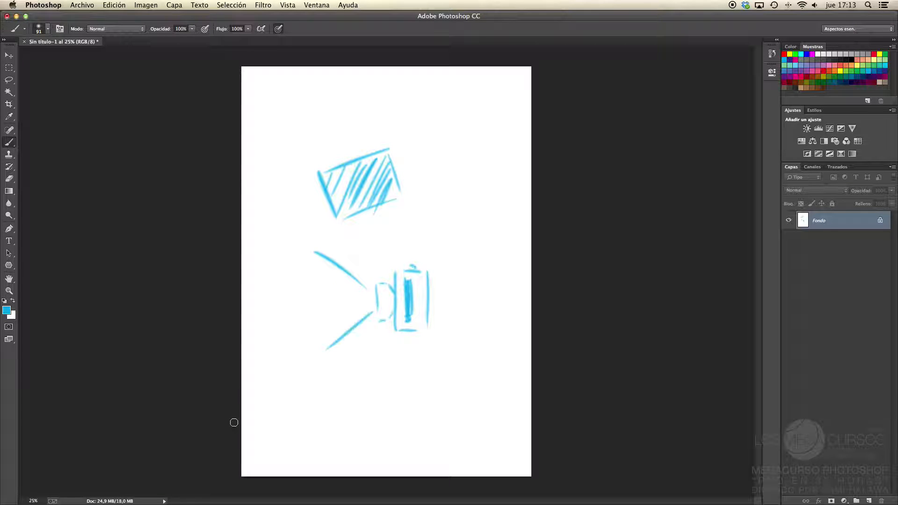
{"action": "left_click_drag", "start_coordinate": [407, 276], "coordinate": [408, 285]}
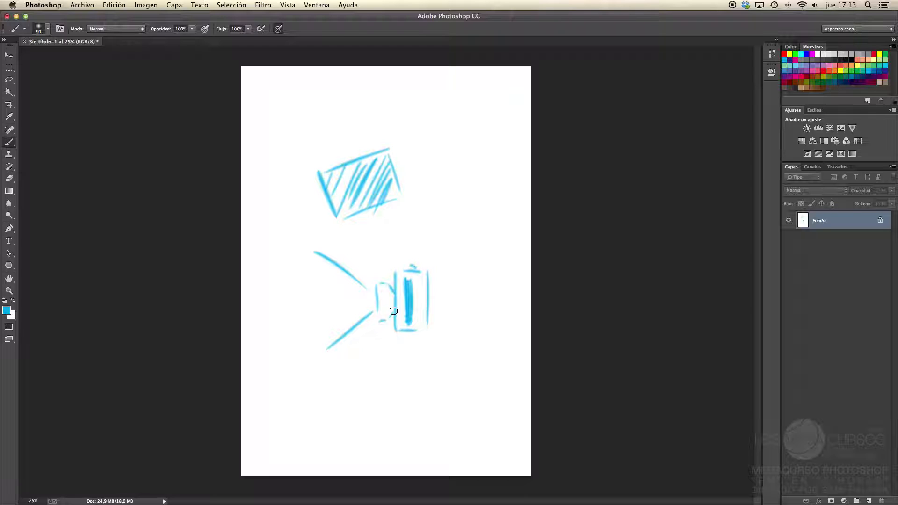
{"action": "mouse_move", "coordinate": [393, 311]}
{"action": "left_mouse_down"}
{"action": "mouse_move", "coordinate": [411, 315]}
{"action": "mouse_move", "coordinate": [414, 327]}
{"action": "left_mouse_up"}
{"action": "mouse_move", "coordinate": [352, 217]}
{"action": "left_mouse_down"}
{"action": "mouse_move", "coordinate": [345, 187]}
{"action": "mouse_move", "coordinate": [363, 181]}
{"action": "left_mouse_up"}
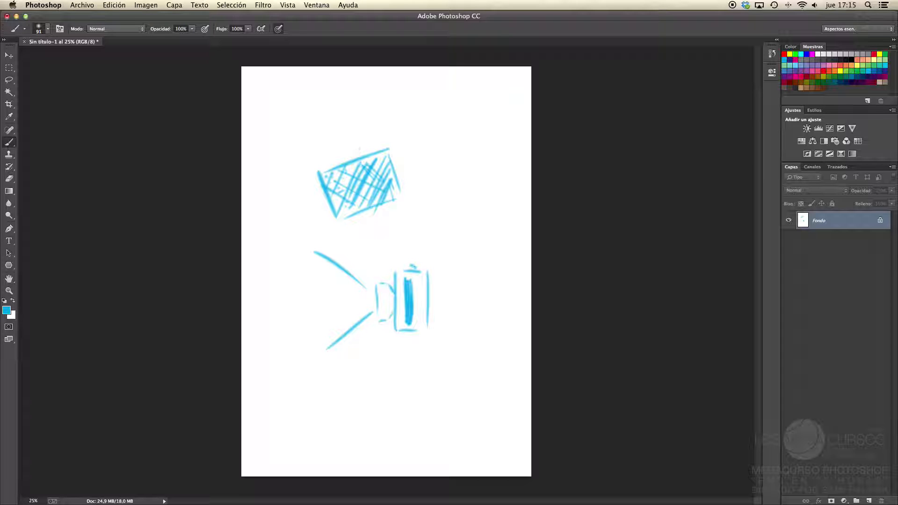
Place biker.jpg from the PhotoshopFiles_RGB folder into the sketch document as a new layer at its proposed size.
{"action": "left_click_drag", "start_coordinate": [897, 211], "coordinate": [278, 173]}
{"action": "left_click", "coordinate": [325, 203]}
{"action": "key", "text": "Down"}
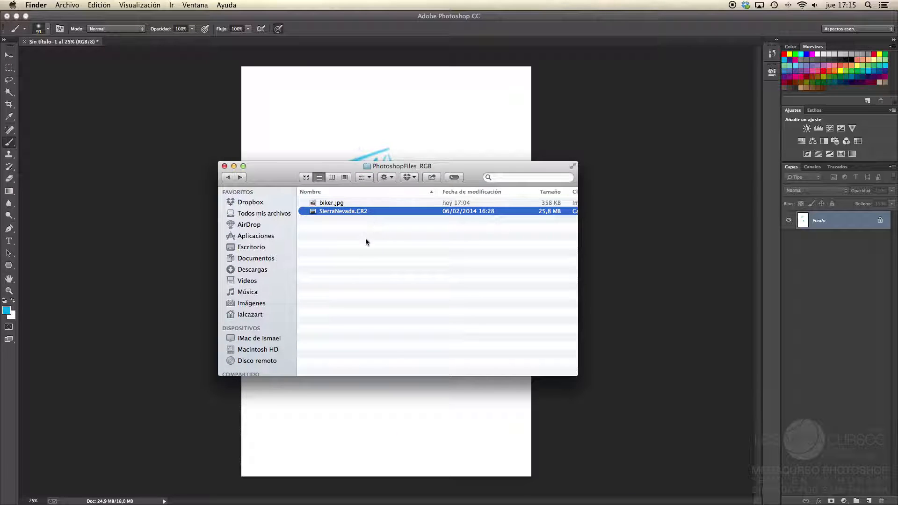
{"action": "left_click", "coordinate": [325, 203]}
{"action": "left_click", "coordinate": [327, 212]}
{"action": "left_click", "coordinate": [323, 202]}
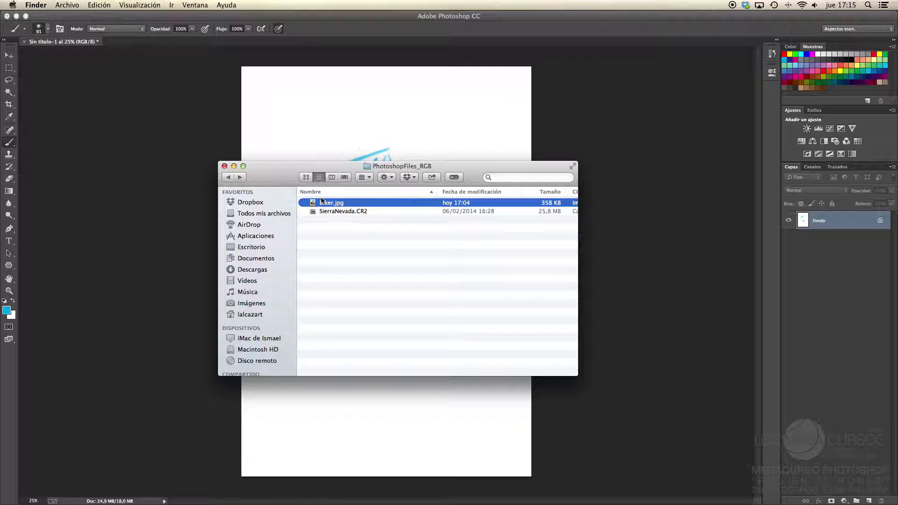
{"action": "left_click_drag", "start_coordinate": [324, 205], "coordinate": [300, 112]}
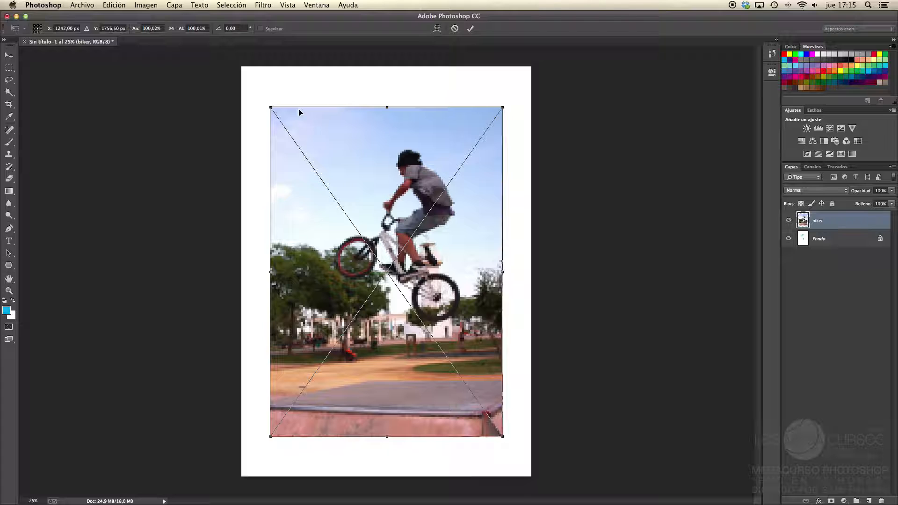
{"action": "key", "text": "Return"}
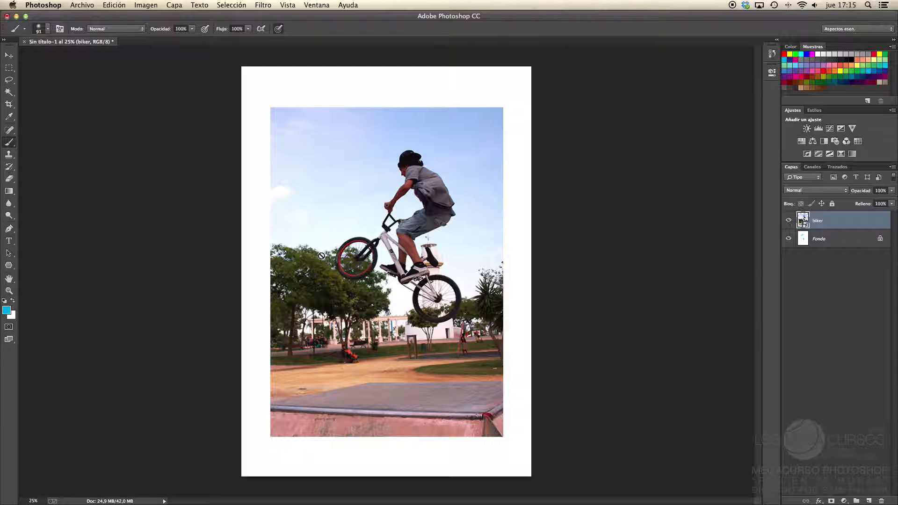
Magnify the biker photo to 3200% around the shoe to examine its individual pixels.
{"action": "key", "text": "super+1"}
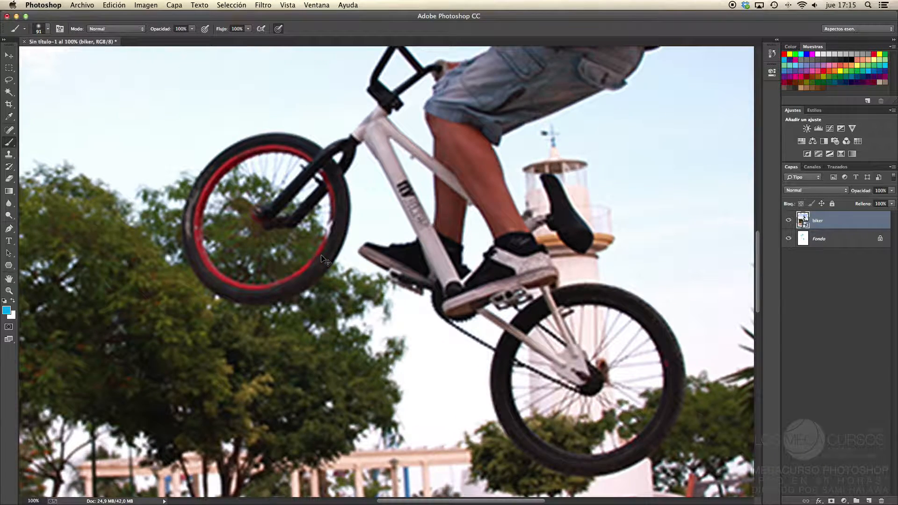
{"action": "key", "text": "super+plus"}
{"action": "key", "text": "super+plus"}
{"action": "key", "text": "super+plus"}
{"action": "key", "text": "super+plus"}
{"action": "key", "text": "super+plus"}
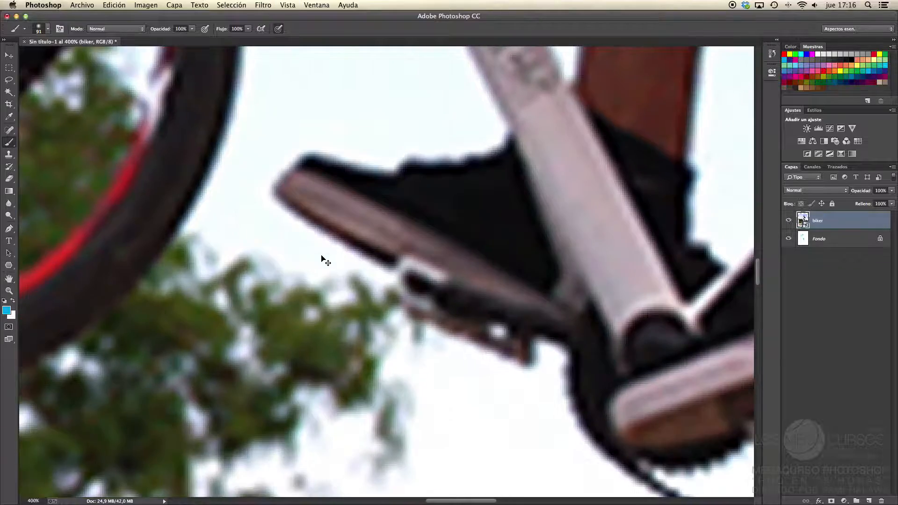
{"action": "key", "text": "super+plus"}
{"action": "key", "text": "super+plus"}
{"action": "key", "text": "super+plus"}
{"action": "key", "text": "super+plus"}
{"action": "key", "text": "super+plus"}
{"action": "key", "text": "super+plus"}
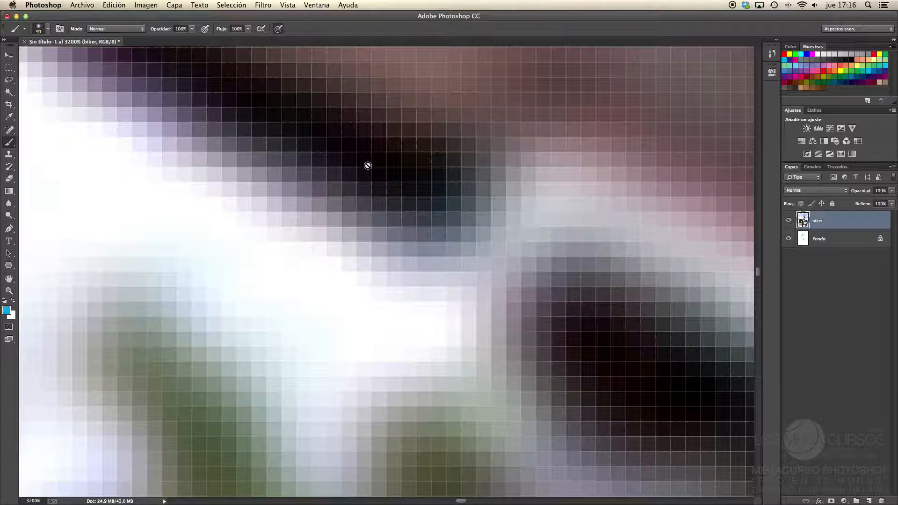
Return from the pixel close-up to the whole page at 25% to compare how the photo looks at each magnification.
{"action": "key", "text": "super+minus"}
{"action": "key", "text": "super+minus"}
{"action": "key", "text": "super+minus"}
{"action": "key", "text": "super+minus"}
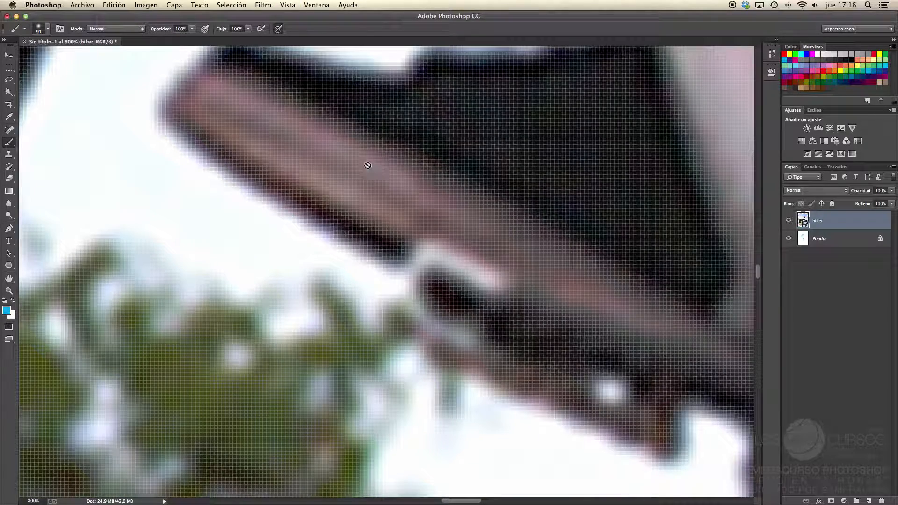
{"action": "key", "text": "super+minus"}
{"action": "key", "text": "super+minus"}
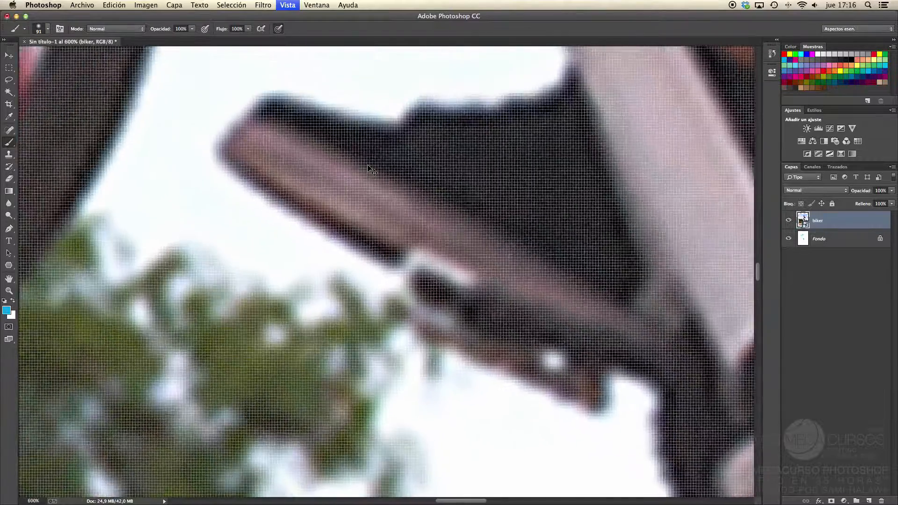
{"action": "key", "text": "super+minus"}
{"action": "key", "text": "super+minus"}
{"action": "key", "text": "super+minus"}
{"action": "key", "text": "super+minus"}
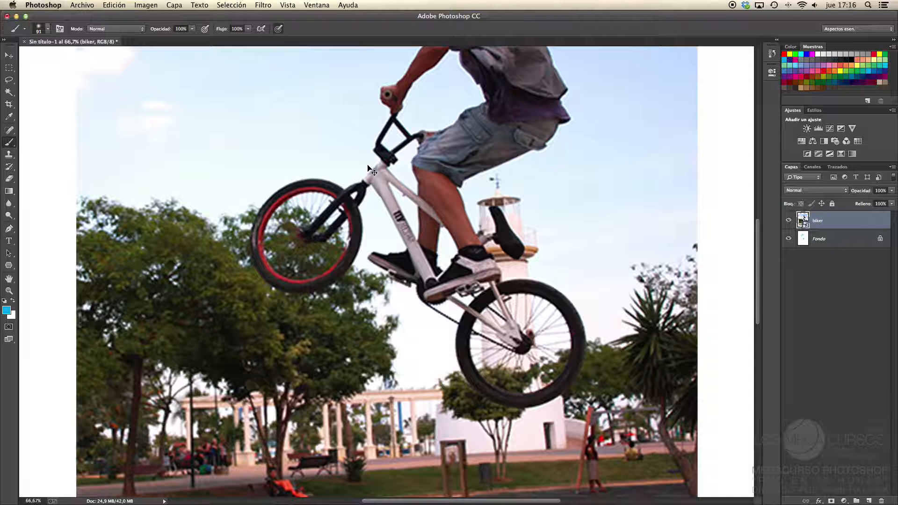
{"action": "key", "text": "super+minus"}
{"action": "key", "text": "super+minus"}
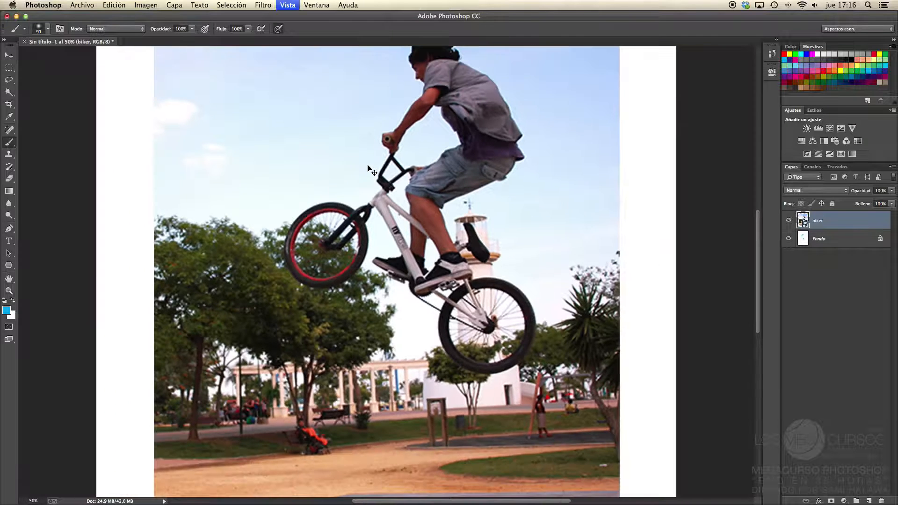
{"action": "key", "text": "super+minus"}
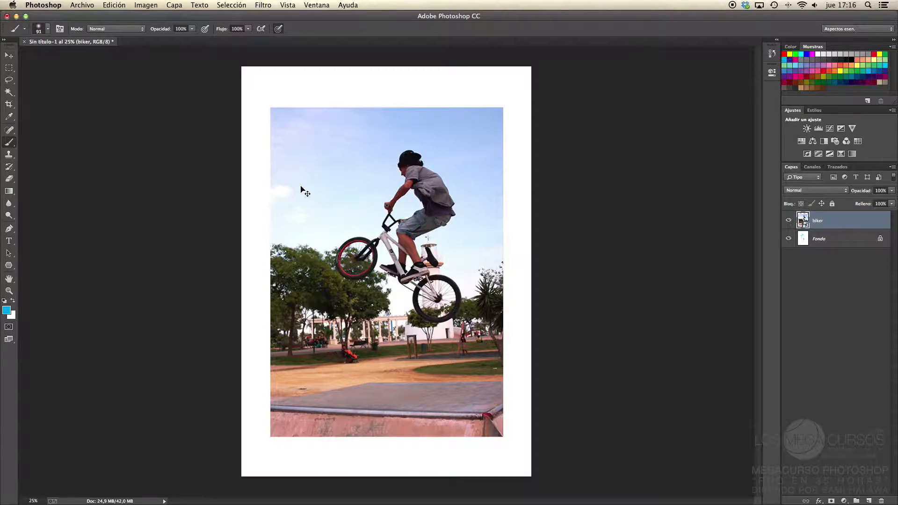
Enlarge the area around the biker's shoe again to study the pixel grid.
{"action": "key", "text": "super+plus"}
{"action": "key", "text": "super+plus"}
{"action": "key", "text": "super+plus"}
{"action": "key", "text": "super+plus"}
{"action": "key", "text": "super+plus"}
{"action": "key", "text": "super+plus"}
{"action": "key", "text": "super+plus"}
{"action": "key", "text": "super+plus"}
{"action": "key", "text": "super+plus"}
{"action": "key", "text": "super+plus"}
{"action": "key", "text": "super+plus"}
{"action": "key", "text": "super+plus"}
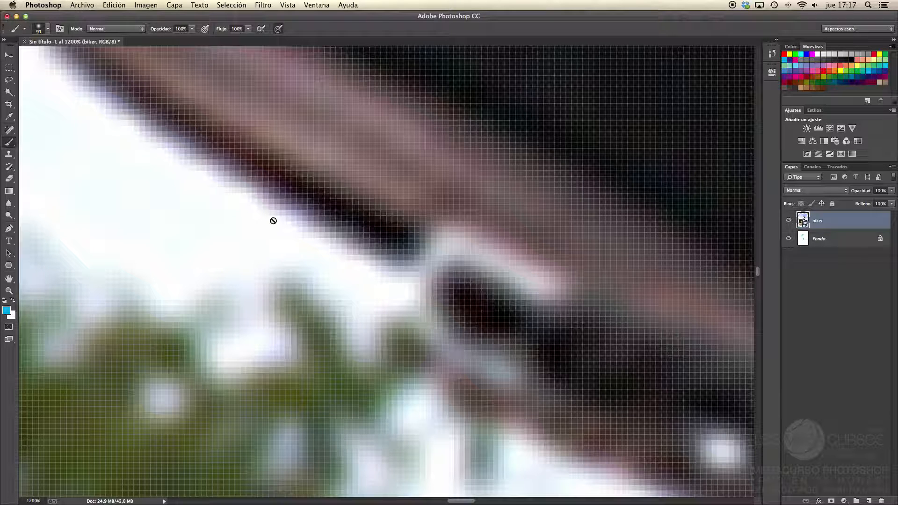
Reduce the magnification gradually to 25% to observe how the pixels merge into the complete photo.
{"action": "key", "text": "super+minus"}
{"action": "key", "text": "super+minus"}
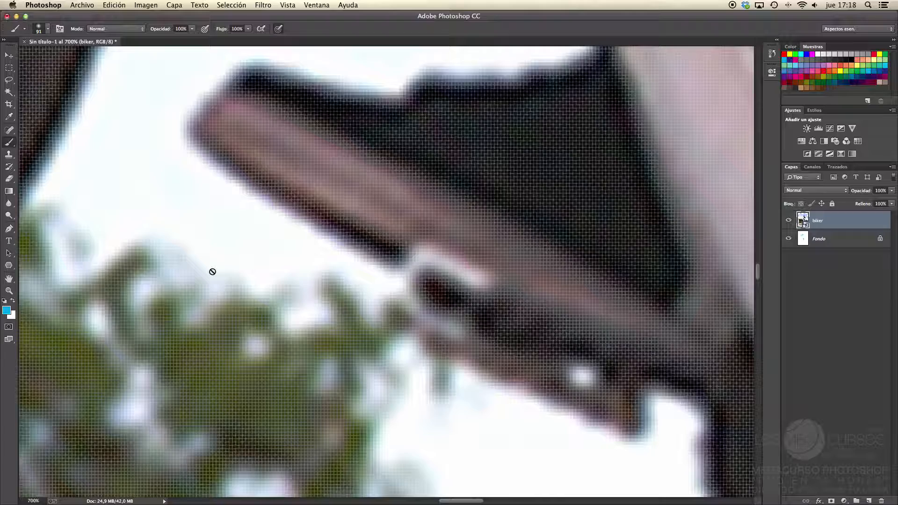
{"action": "key", "text": "super+minus"}
{"action": "key", "text": "super+minus"}
{"action": "key", "text": "super+minus"}
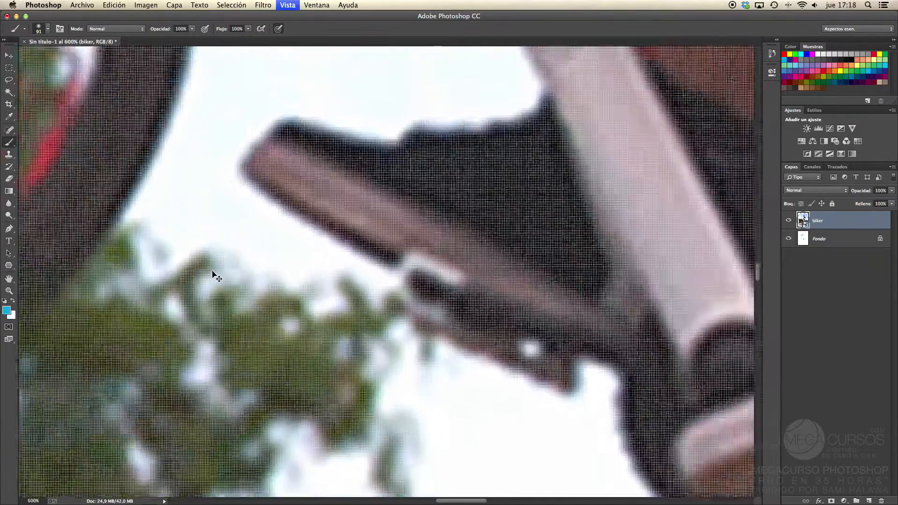
{"action": "key", "text": "super+minus"}
{"action": "key", "text": "super+minus"}
{"action": "key", "text": "super+minus"}
{"action": "key", "text": "super+minus"}
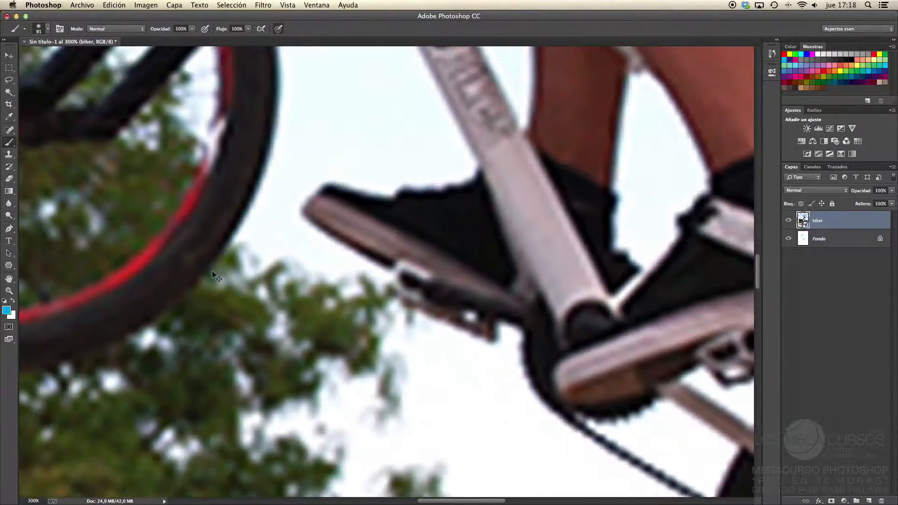
{"action": "key", "text": "super+minus"}
{"action": "key", "text": "super+minus"}
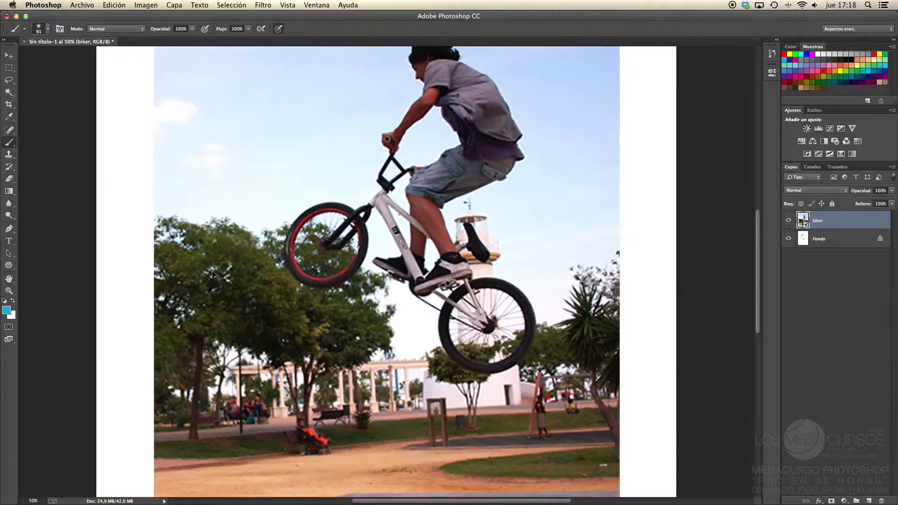
{"action": "key", "text": "super+minus"}
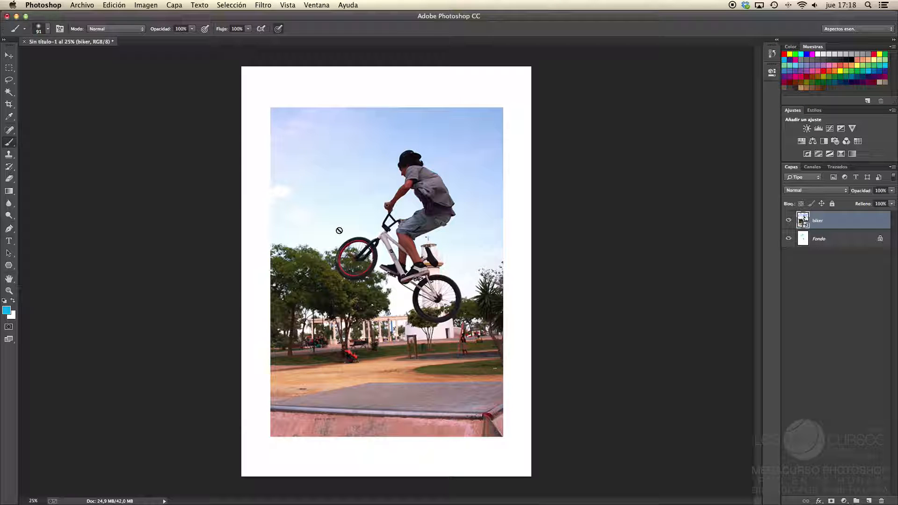
Hide the biker layer temporarily to review the camera sketch underneath, and show the layer again.
{"action": "left_click", "coordinate": [789, 220]}
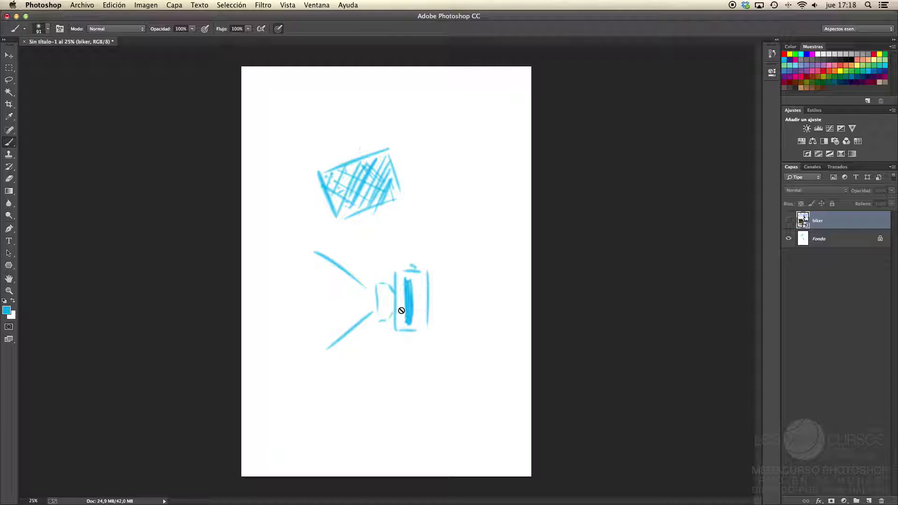
{"action": "left_click", "coordinate": [788, 221]}
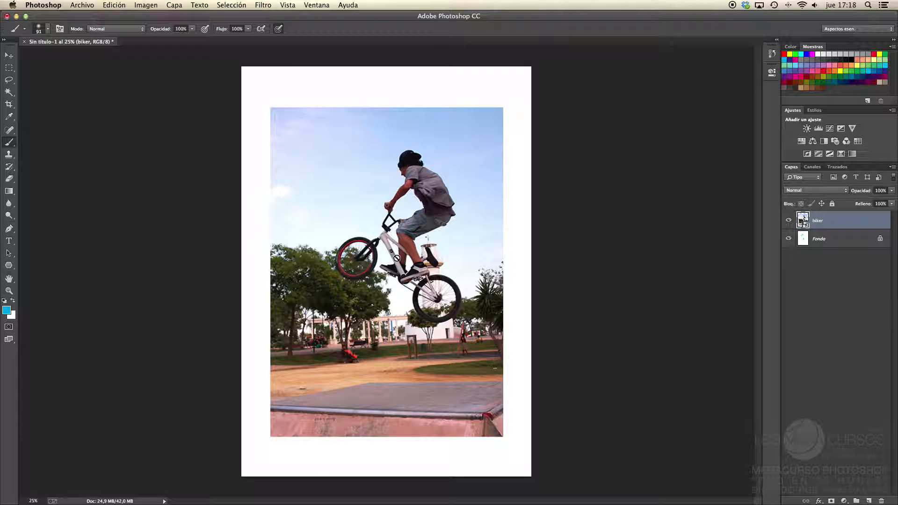
Inspect the biker photo's pixel grid around the shoe at 1200%.
{"action": "key", "text": "super+plus"}
{"action": "key", "text": "super+plus"}
{"action": "key", "text": "super+plus"}
{"action": "key", "text": "super+plus"}
{"action": "key", "text": "super+plus"}
{"action": "key", "text": "super+plus"}
{"action": "key", "text": "super+plus"}
{"action": "key", "text": "super+plus"}
{"action": "key", "text": "super+plus"}
{"action": "key", "text": "super+plus"}
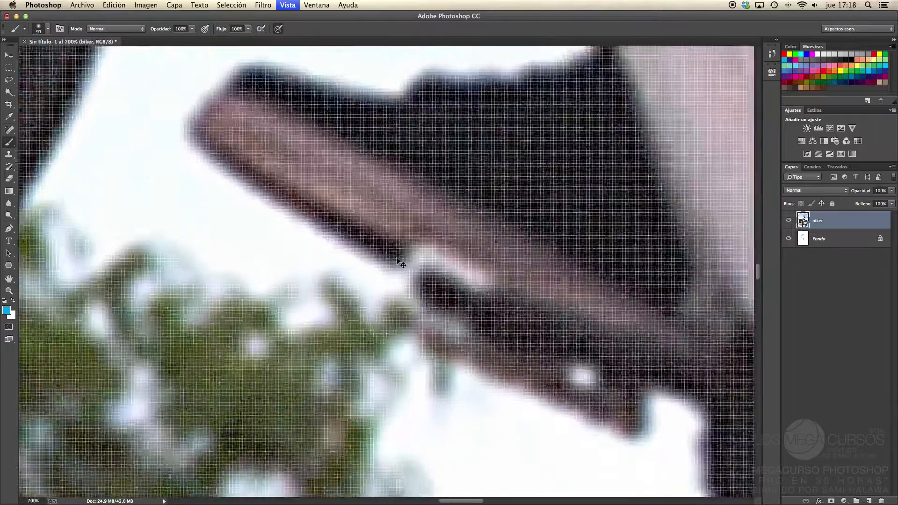
{"action": "key", "text": "super+plus"}
{"action": "key", "text": "super+plus"}
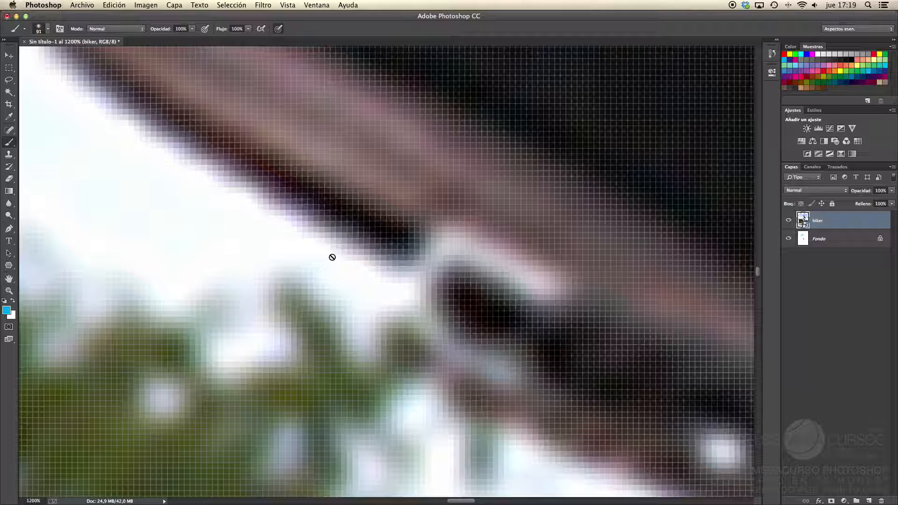
Hide the biker layer and show the whole page with the camera sketch at 8.33%.
{"action": "left_click", "coordinate": [789, 220]}
{"action": "key", "text": "super+0"}
{"action": "key", "text": "super+minus"}
{"action": "key", "text": "super+minus"}
{"action": "key", "text": "super+minus"}
{"action": "key", "text": "super+minus"}
{"action": "key", "text": "super+minus"}
{"action": "key", "text": "super+minus"}
{"action": "key", "text": "super+minus"}
{"action": "key", "text": "super+minus"}
{"action": "key", "text": "super+minus"}
{"action": "key", "text": "super+minus"}
{"action": "key", "text": "super+minus"}
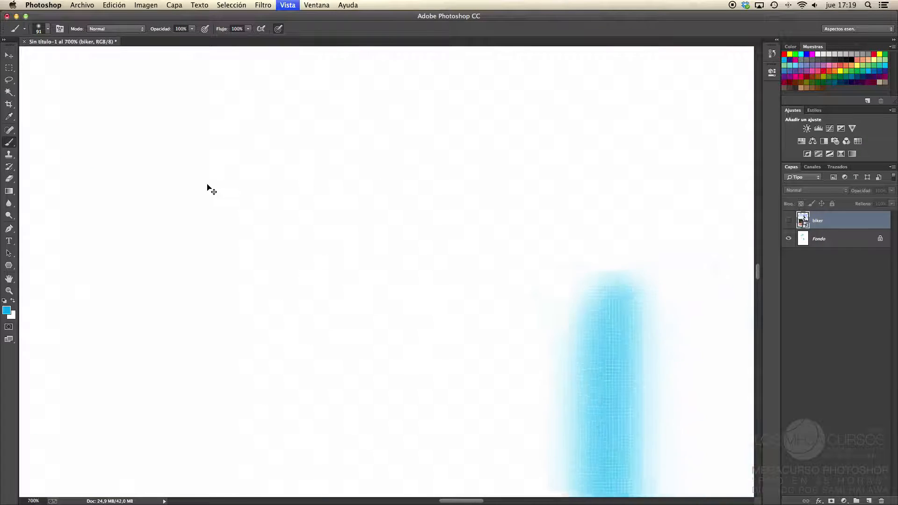
{"action": "key", "text": "super+minus"}
{"action": "key", "text": "super+minus"}
{"action": "key", "text": "super+minus"}
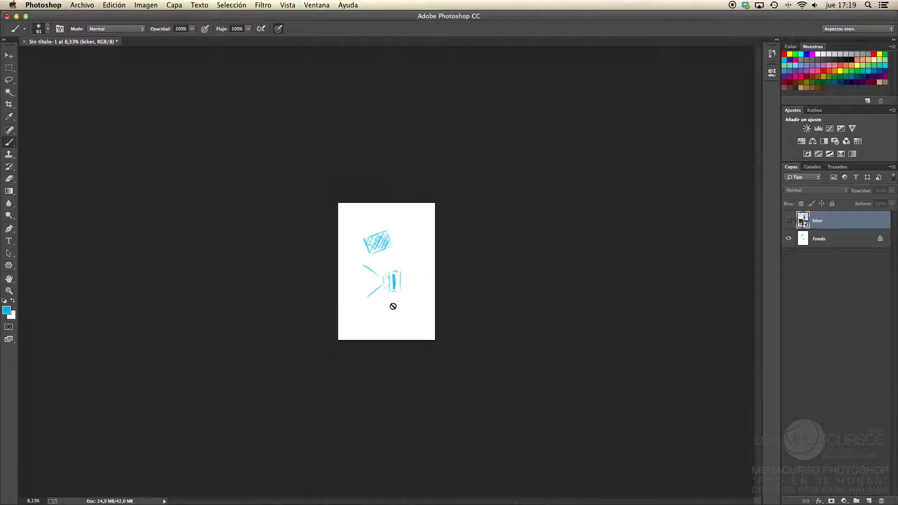
Enlarge the camera sketch to 25% and add brush hatching to the tilted sensor rectangle on the Fondo layer.
{"action": "key", "text": "super+plus"}
{"action": "key", "text": "super+plus"}
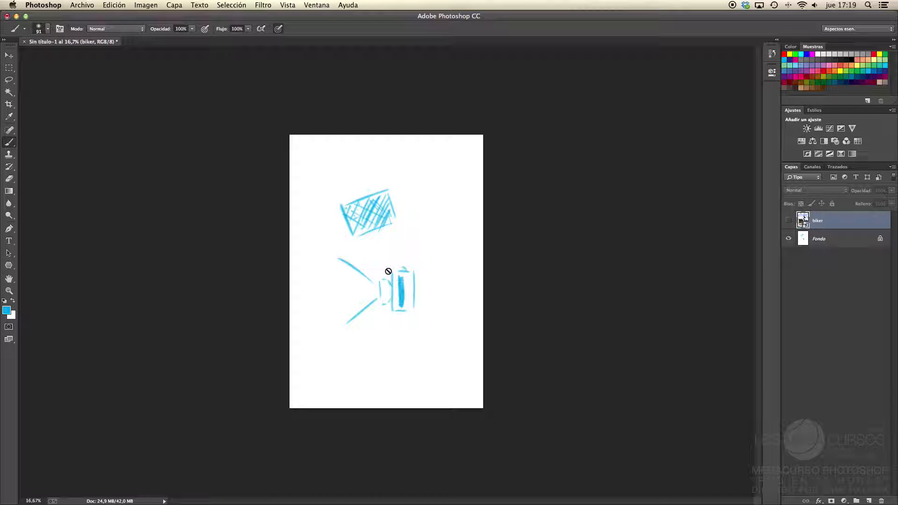
{"action": "key", "text": "super+plus"}
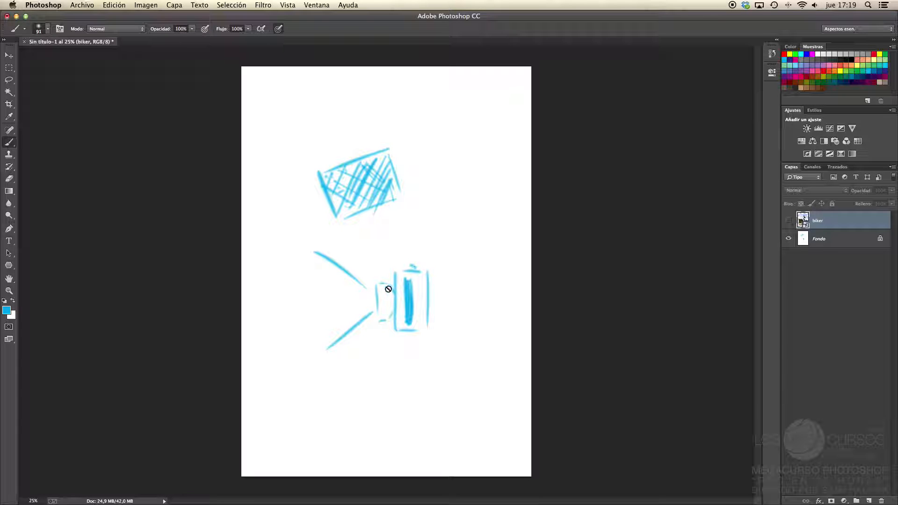
{"action": "left_click", "coordinate": [814, 240]}
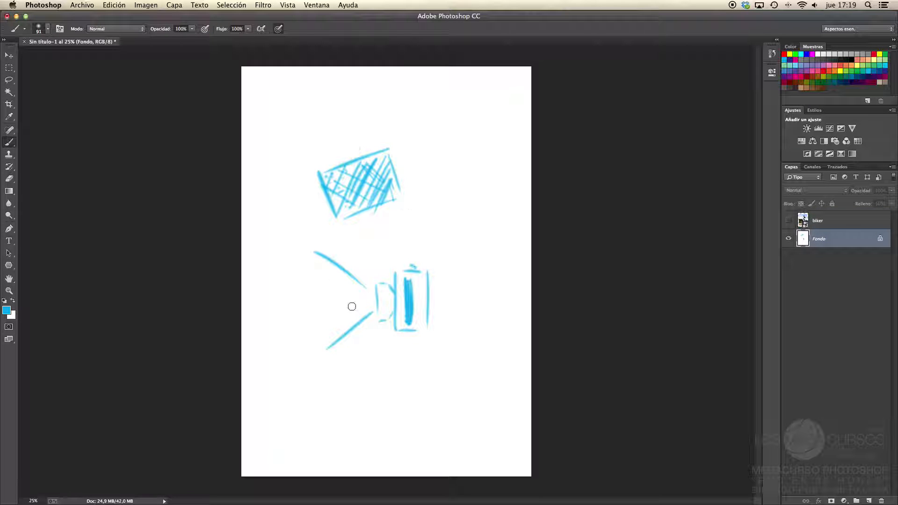
{"action": "mouse_move", "coordinate": [333, 188]}
{"action": "left_mouse_down"}
{"action": "mouse_move", "coordinate": [350, 196]}
{"action": "mouse_move", "coordinate": [395, 168]}
{"action": "left_mouse_up"}
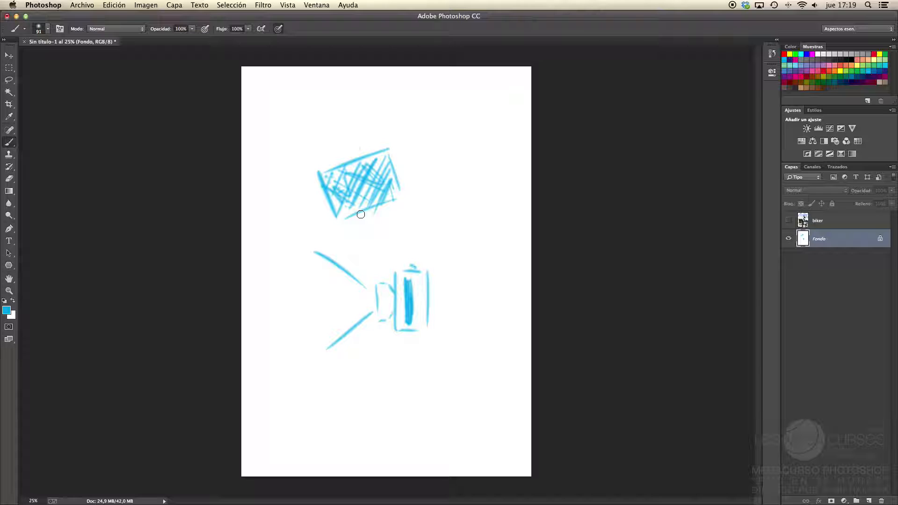
Erase the whole camera and sensor sketch from the Fondo layer with a much larger eraser tip.
{"action": "key", "text": "e"}
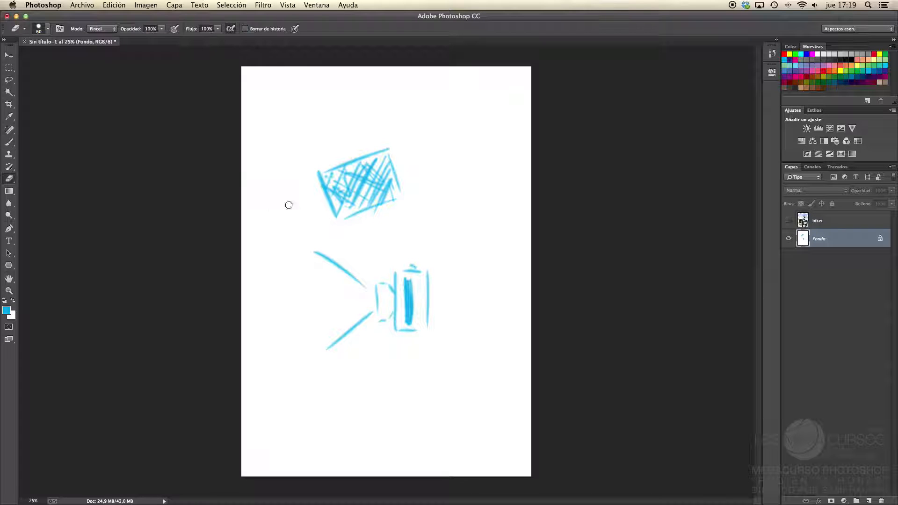
{"action": "left_click_drag", "start_coordinate": [327, 241], "coordinate": [370, 234]}
{"action": "mouse_move", "coordinate": [269, 129]}
{"action": "left_mouse_down"}
{"action": "mouse_move", "coordinate": [367, 115]}
{"action": "mouse_move", "coordinate": [360, 235]}
{"action": "mouse_move", "coordinate": [374, 341]}
{"action": "mouse_move", "coordinate": [397, 265]}
{"action": "left_mouse_up"}
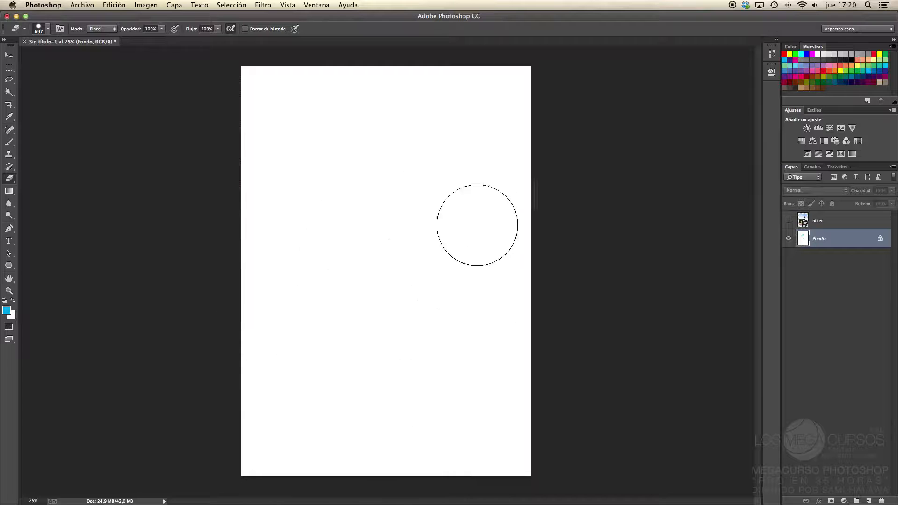
Brush a row of five filled blue bars across the upper page, descending from the tallest at the right to a thin line.
{"action": "key", "text": "b"}
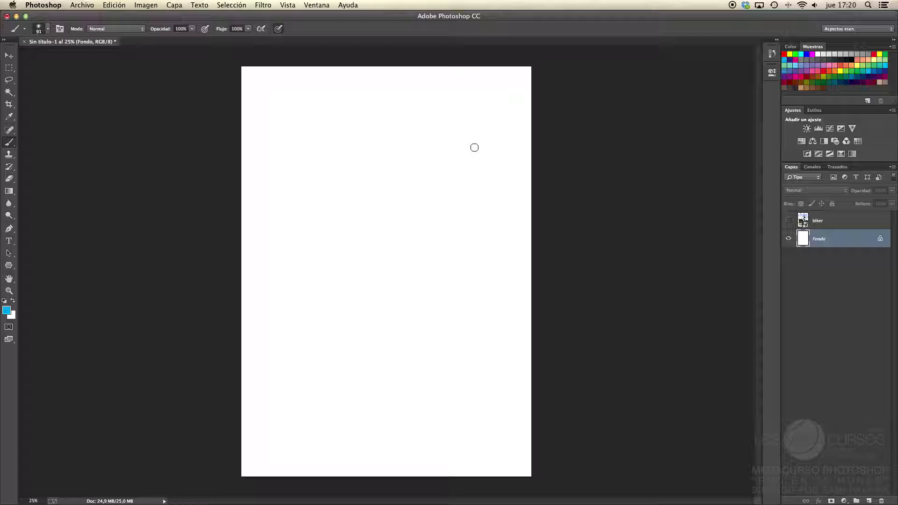
{"action": "left_click_drag", "start_coordinate": [475, 143], "coordinate": [477, 186]}
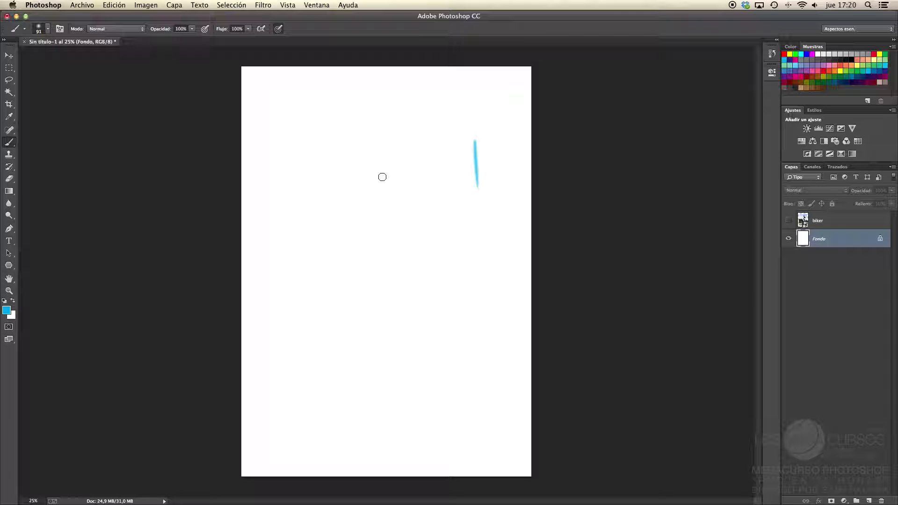
{"action": "mouse_move", "coordinate": [476, 141]}
{"action": "left_mouse_down"}
{"action": "mouse_move", "coordinate": [455, 140]}
{"action": "mouse_move", "coordinate": [451, 191]}
{"action": "mouse_move", "coordinate": [478, 185]}
{"action": "mouse_move", "coordinate": [449, 141]}
{"action": "mouse_move", "coordinate": [447, 176]}
{"action": "mouse_move", "coordinate": [470, 191]}
{"action": "mouse_move", "coordinate": [480, 170]}
{"action": "mouse_move", "coordinate": [472, 139]}
{"action": "mouse_move", "coordinate": [447, 159]}
{"action": "mouse_move", "coordinate": [456, 159]}
{"action": "mouse_move", "coordinate": [459, 136]}
{"action": "left_mouse_up"}
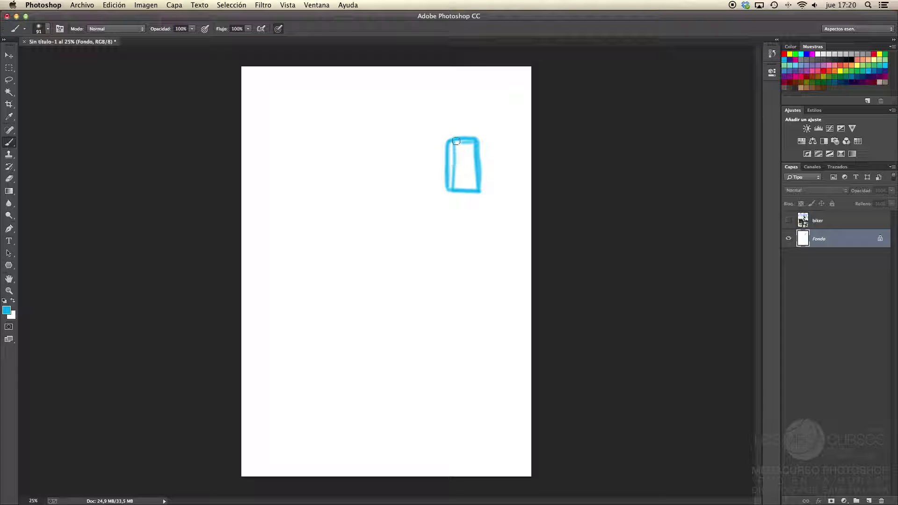
{"action": "mouse_move", "coordinate": [472, 188]}
{"action": "left_mouse_down"}
{"action": "mouse_move", "coordinate": [450, 176]}
{"action": "mouse_move", "coordinate": [455, 145]}
{"action": "mouse_move", "coordinate": [433, 189]}
{"action": "mouse_move", "coordinate": [431, 164]}
{"action": "mouse_move", "coordinate": [407, 169]}
{"action": "mouse_move", "coordinate": [432, 192]}
{"action": "left_mouse_up"}
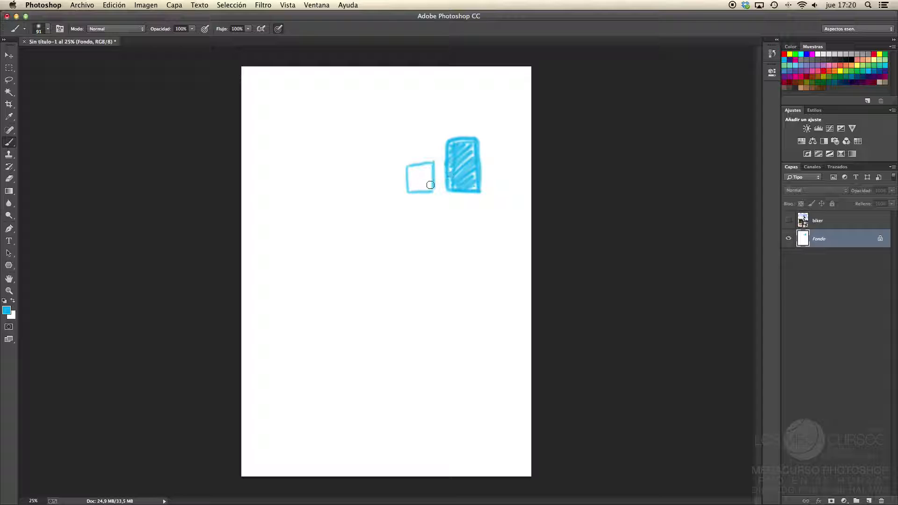
{"action": "mouse_move", "coordinate": [429, 185]}
{"action": "left_mouse_down"}
{"action": "mouse_move", "coordinate": [415, 184]}
{"action": "mouse_move", "coordinate": [422, 169]}
{"action": "mouse_move", "coordinate": [393, 188]}
{"action": "mouse_move", "coordinate": [365, 188]}
{"action": "mouse_move", "coordinate": [394, 188]}
{"action": "mouse_move", "coordinate": [394, 179]}
{"action": "mouse_move", "coordinate": [371, 190]}
{"action": "mouse_move", "coordinate": [393, 187]}
{"action": "mouse_move", "coordinate": [283, 197]}
{"action": "mouse_move", "coordinate": [293, 199]}
{"action": "left_mouse_up"}
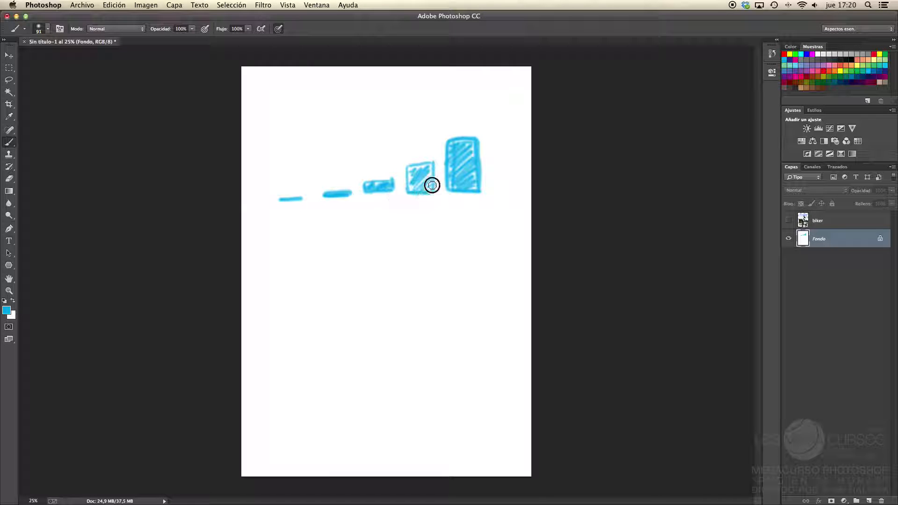
{"action": "mouse_move", "coordinate": [351, 194]}
{"action": "left_mouse_down"}
{"action": "mouse_move", "coordinate": [326, 195]}
{"action": "mouse_move", "coordinate": [392, 184]}
{"action": "left_mouse_up"}
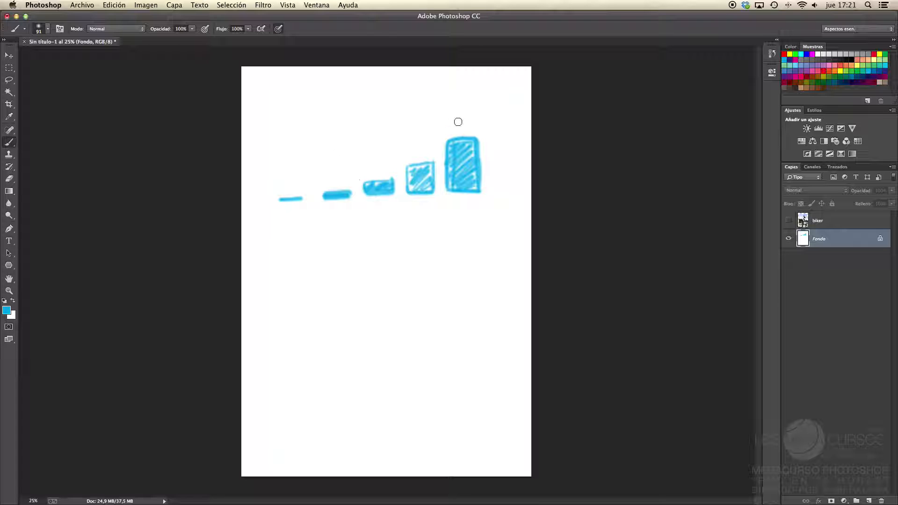
Draw an arrow descending above the bars and label them B, C, M, O and N from tallest to shortest.
{"action": "left_click_drag", "start_coordinate": [441, 121], "coordinate": [314, 159]}
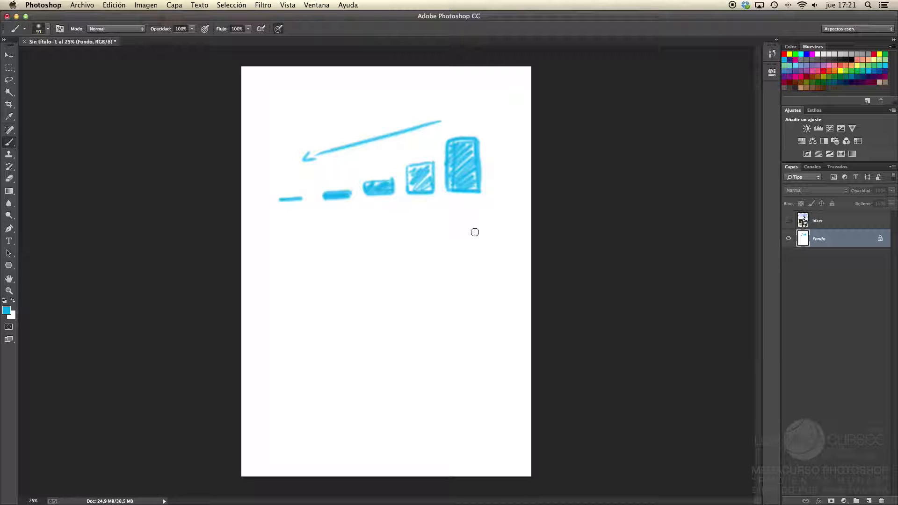
{"action": "mouse_move", "coordinate": [465, 215]}
{"action": "left_mouse_down"}
{"action": "mouse_move", "coordinate": [420, 207]}
{"action": "mouse_move", "coordinate": [338, 216]}
{"action": "left_mouse_up"}
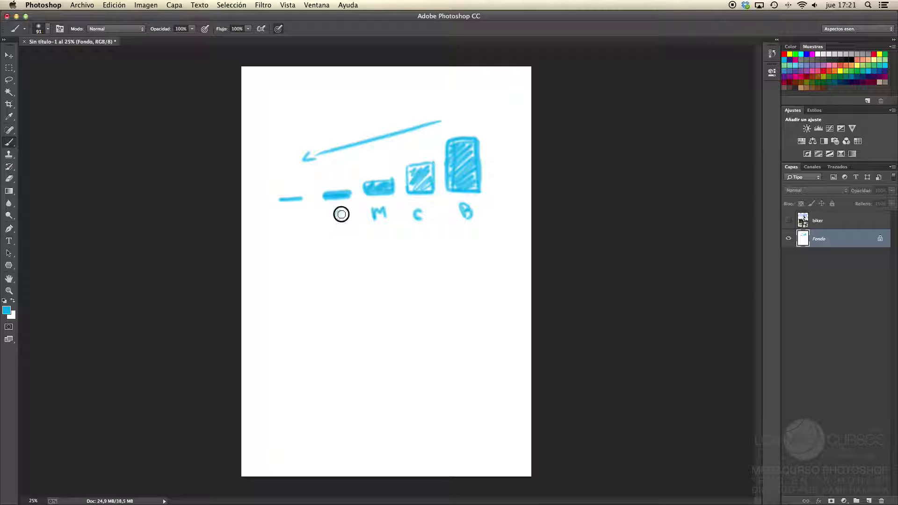
{"action": "left_click", "coordinate": [285, 214]}
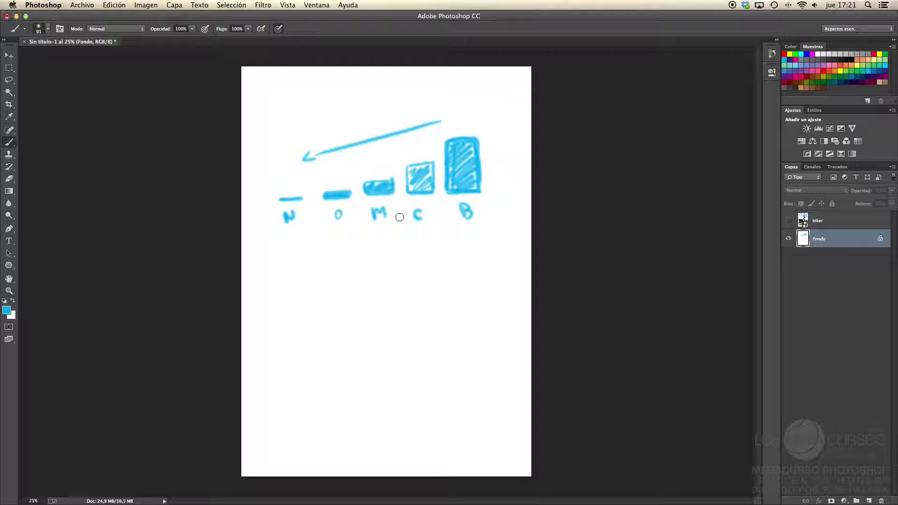
Draw a horizontal scale with tick marks below the bars, with a taller central mark labelled 0.
{"action": "left_click_drag", "start_coordinate": [381, 304], "coordinate": [381, 313]}
{"action": "mouse_move", "coordinate": [446, 308]}
{"action": "left_mouse_down"}
{"action": "mouse_move", "coordinate": [315, 310]}
{"action": "mouse_move", "coordinate": [343, 310]}
{"action": "left_mouse_up"}
{"action": "left_click_drag", "start_coordinate": [355, 304], "coordinate": [424, 311]}
{"action": "left_click_drag", "start_coordinate": [440, 304], "coordinate": [439, 310]}
{"action": "left_click_drag", "start_coordinate": [382, 311], "coordinate": [382, 297]}
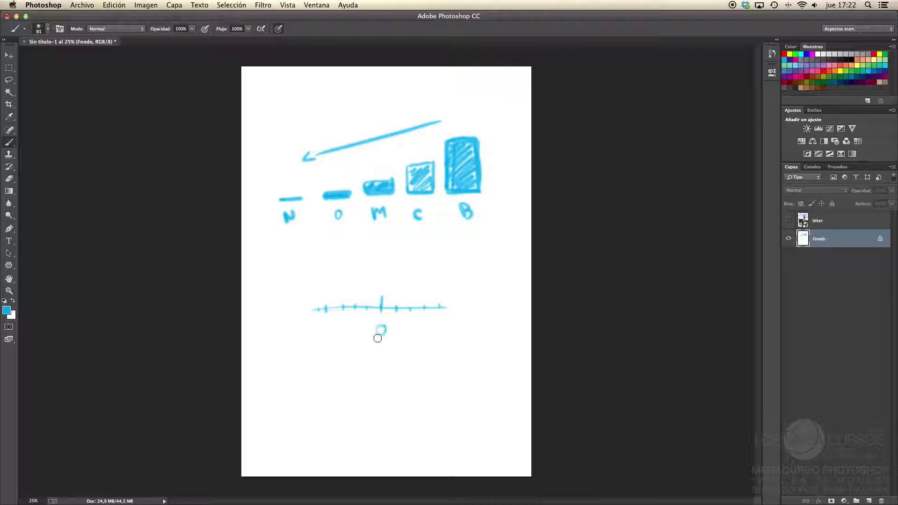
{"action": "mouse_move", "coordinate": [380, 323]}
{"action": "left_mouse_down"}
{"action": "mouse_move", "coordinate": [378, 332]}
{"action": "mouse_move", "coordinate": [381, 323]}
{"action": "left_mouse_up"}
Add direction strokes above both halves of the scale and an arrowhead pointing right on the right one.
{"action": "left_click_drag", "start_coordinate": [391, 291], "coordinate": [436, 298]}
{"action": "left_click_drag", "start_coordinate": [373, 291], "coordinate": [349, 286]}
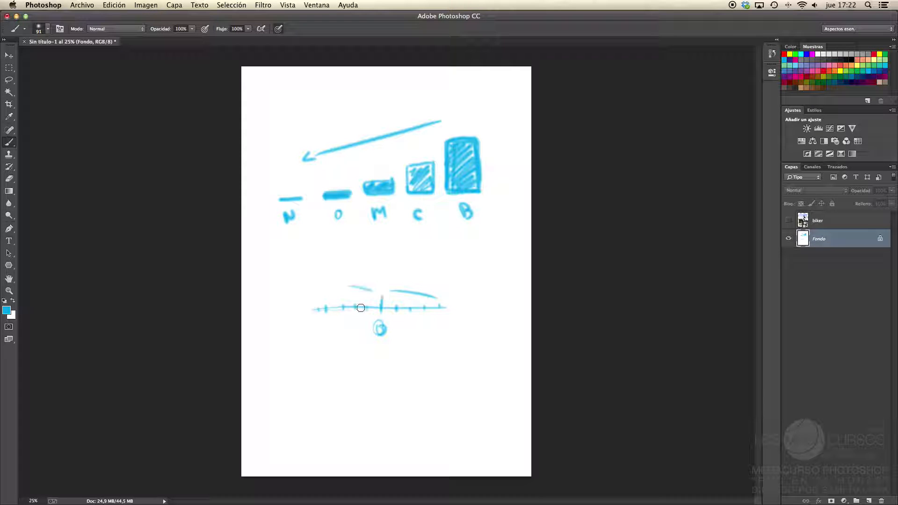
{"action": "left_click_drag", "start_coordinate": [404, 289], "coordinate": [409, 297]}
{"action": "left_click_drag", "start_coordinate": [414, 292], "coordinate": [407, 284]}
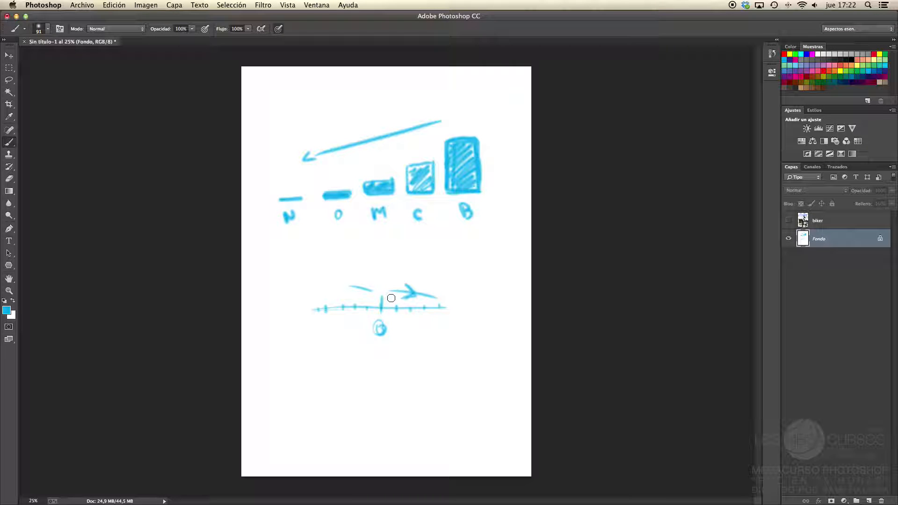
Ring the tallest and shortest bars, add a stroke above the scale, and draw a left-pointing arrow above the bars.
{"action": "left_click_drag", "start_coordinate": [435, 206], "coordinate": [467, 114]}
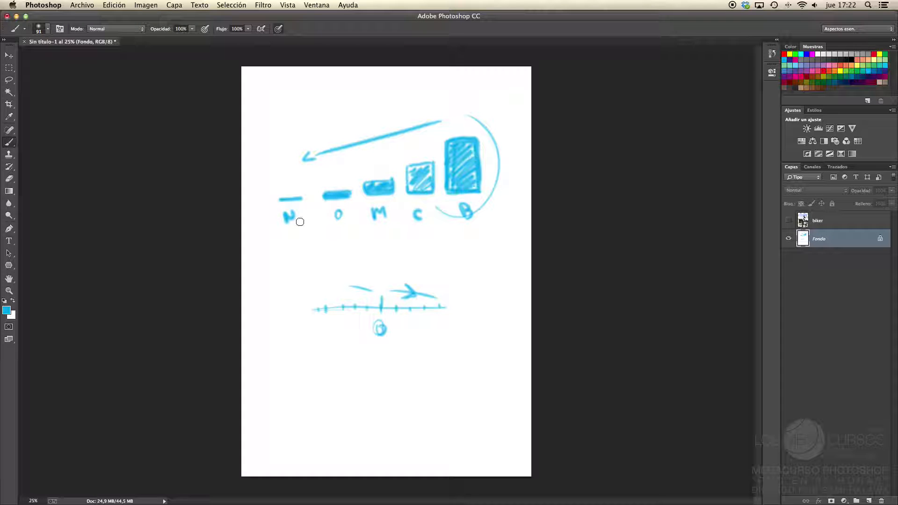
{"action": "left_click_drag", "start_coordinate": [430, 255], "coordinate": [368, 259]}
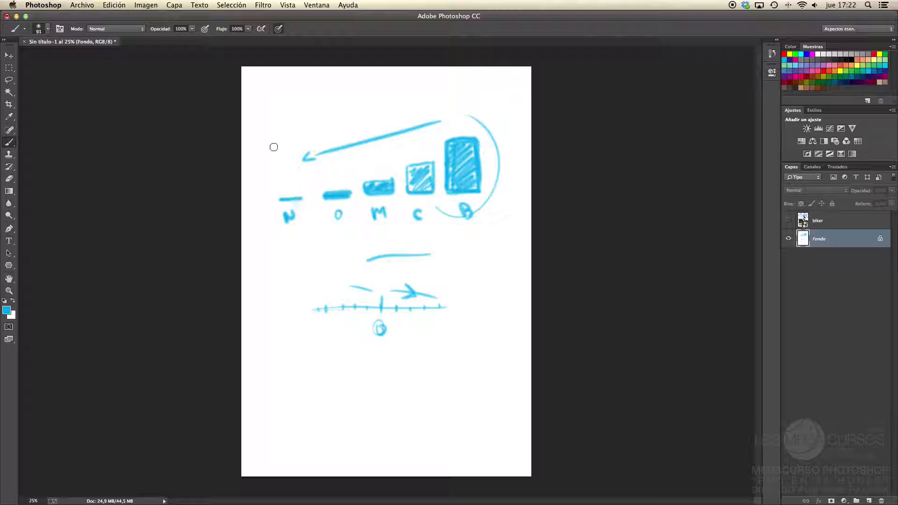
{"action": "mouse_move", "coordinate": [297, 170]}
{"action": "left_mouse_down"}
{"action": "mouse_move", "coordinate": [299, 247]}
{"action": "mouse_move", "coordinate": [321, 202]}
{"action": "left_mouse_up"}
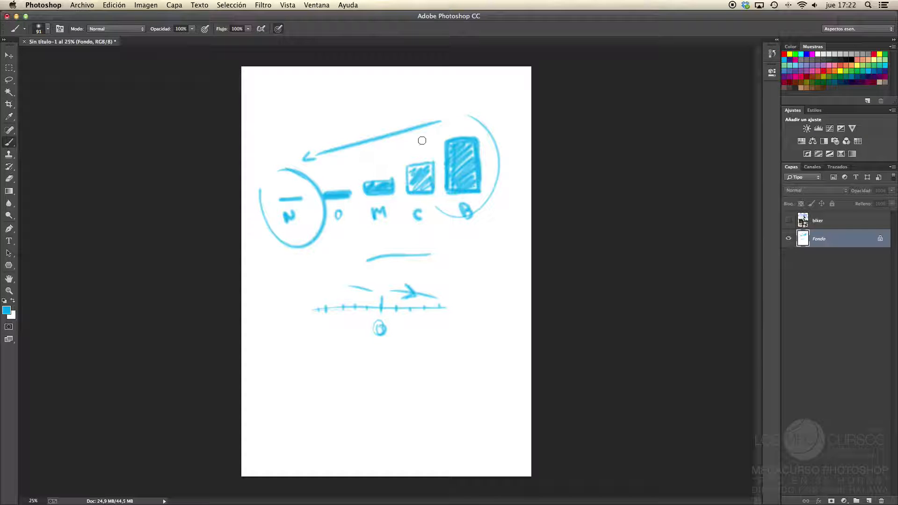
{"action": "left_click_drag", "start_coordinate": [440, 100], "coordinate": [361, 110]}
{"action": "mouse_move", "coordinate": [435, 101]}
{"action": "left_mouse_down"}
{"action": "mouse_move", "coordinate": [321, 106]}
{"action": "mouse_move", "coordinate": [335, 111]}
{"action": "left_mouse_up"}
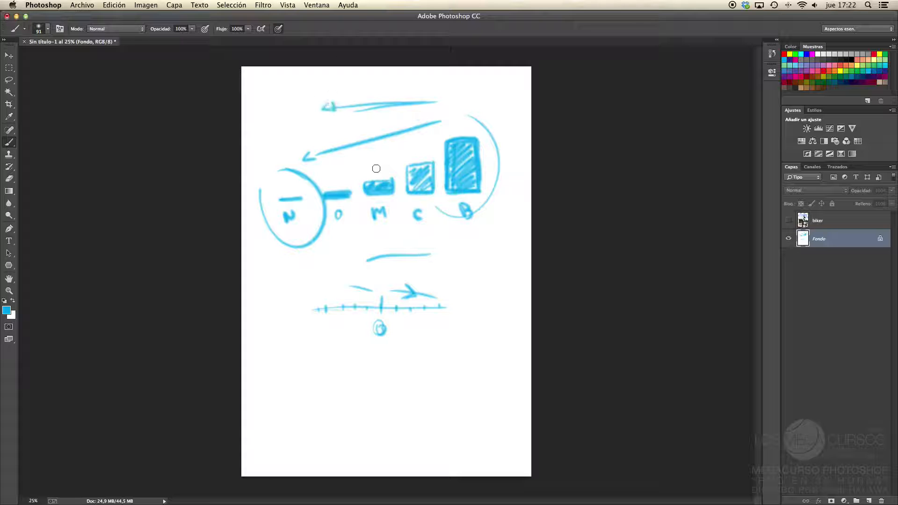
Draw linking arcs hopping from the tallest bar down to the shortest, and emphasise the last bar with extra strokes.
{"action": "mouse_move", "coordinate": [448, 140]}
{"action": "left_mouse_down"}
{"action": "mouse_move", "coordinate": [379, 174]}
{"action": "mouse_move", "coordinate": [313, 178]}
{"action": "mouse_move", "coordinate": [289, 209]}
{"action": "mouse_move", "coordinate": [277, 195]}
{"action": "left_mouse_up"}
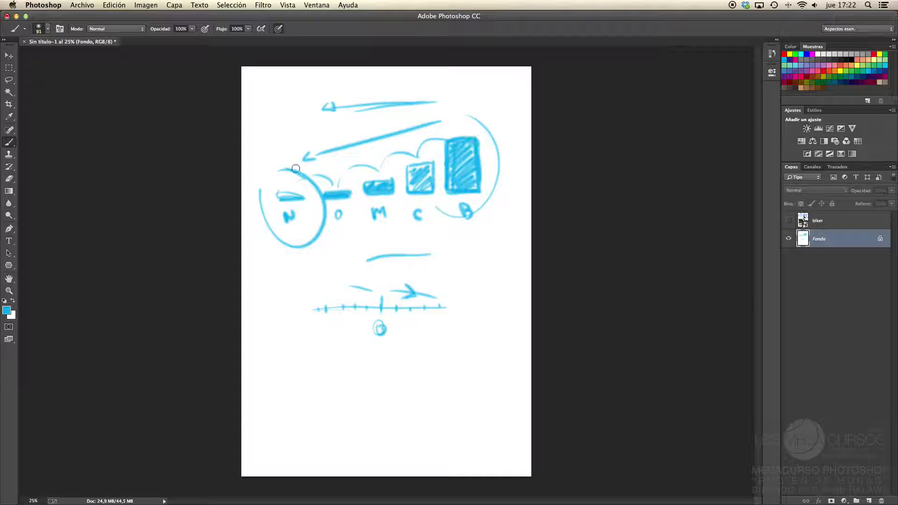
{"action": "mouse_move", "coordinate": [304, 176]}
{"action": "left_mouse_down"}
{"action": "mouse_move", "coordinate": [332, 185]}
{"action": "mouse_move", "coordinate": [291, 184]}
{"action": "mouse_move", "coordinate": [300, 203]}
{"action": "left_mouse_up"}
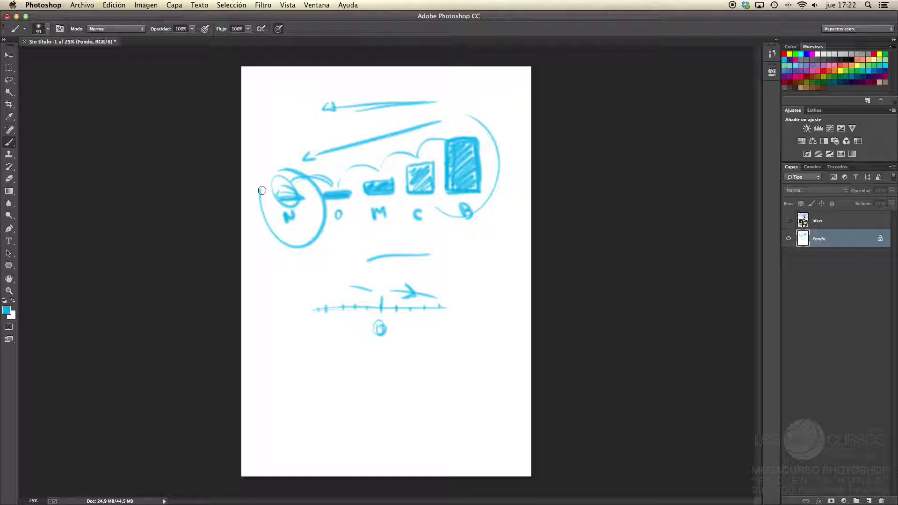
{"action": "left_click_drag", "start_coordinate": [294, 177], "coordinate": [335, 184]}
Sweep a large loop around the bars and scale, and retrace the arcs from the tallest to the shortest bar.
{"action": "left_click_drag", "start_coordinate": [316, 271], "coordinate": [443, 306]}
{"action": "left_click_drag", "start_coordinate": [475, 268], "coordinate": [330, 131]}
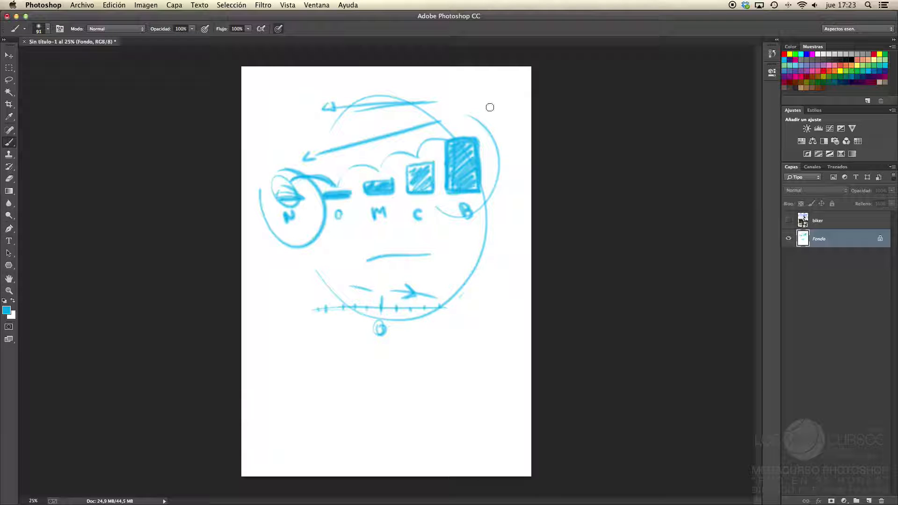
{"action": "mouse_move", "coordinate": [446, 156]}
{"action": "left_mouse_down"}
{"action": "mouse_move", "coordinate": [446, 194]}
{"action": "mouse_move", "coordinate": [465, 195]}
{"action": "left_mouse_up"}
{"action": "mouse_move", "coordinate": [474, 143]}
{"action": "left_mouse_down"}
{"action": "mouse_move", "coordinate": [432, 140]}
{"action": "mouse_move", "coordinate": [451, 140]}
{"action": "mouse_move", "coordinate": [414, 162]}
{"action": "mouse_move", "coordinate": [324, 188]}
{"action": "mouse_move", "coordinate": [336, 167]}
{"action": "mouse_move", "coordinate": [323, 183]}
{"action": "mouse_move", "coordinate": [293, 187]}
{"action": "left_mouse_up"}
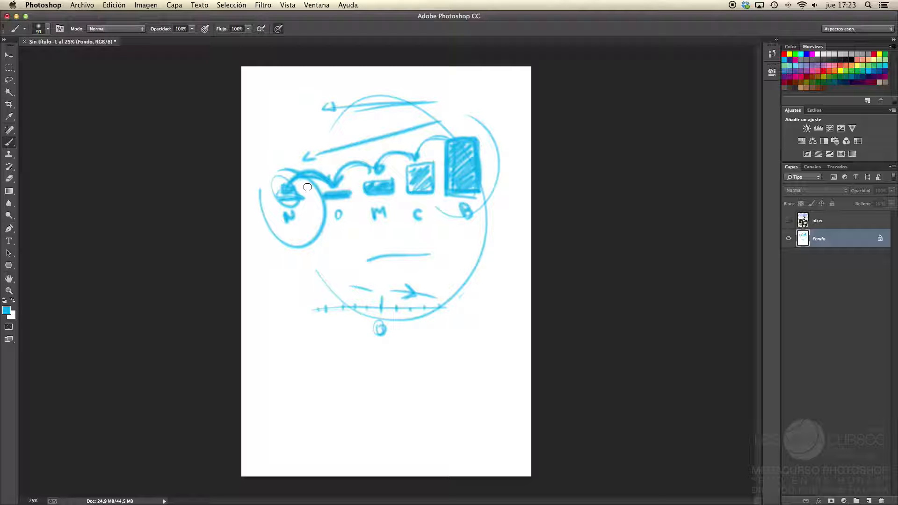
Close the untitled sketch document without saving the changes.
{"action": "left_click", "coordinate": [25, 42]}
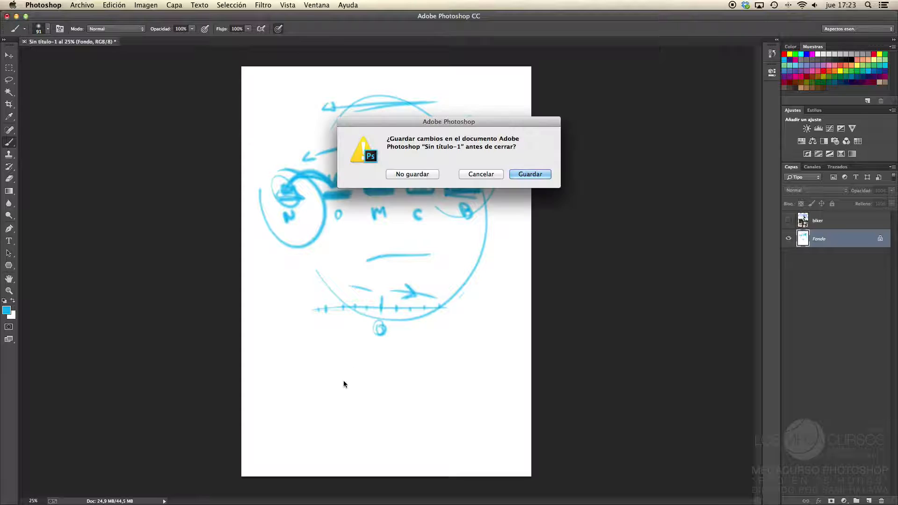
{"action": "left_click", "coordinate": [397, 175]}
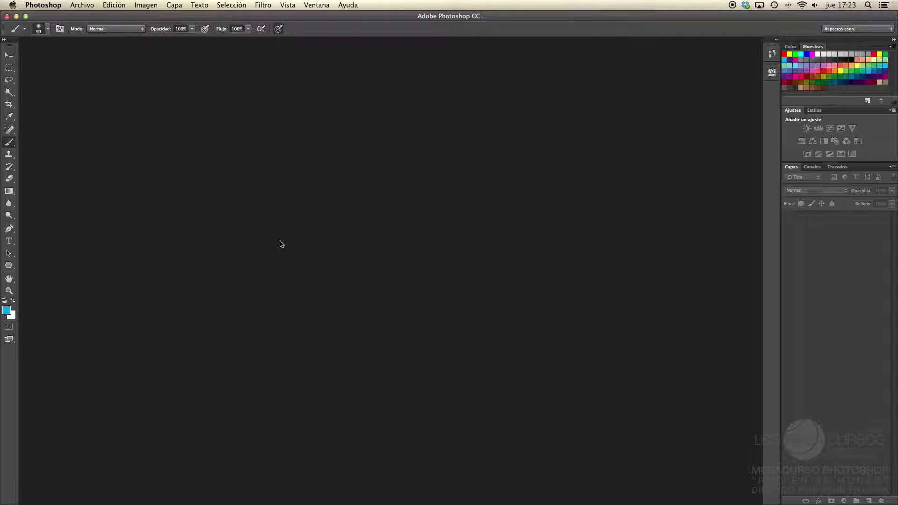
Switch to Finder and open SierraNevada.CR2 from the PhotoshopFiles_RGB folder, bringing it through Camera Raw with its settings as they are.
{"action": "key", "text": "super+Tab"}
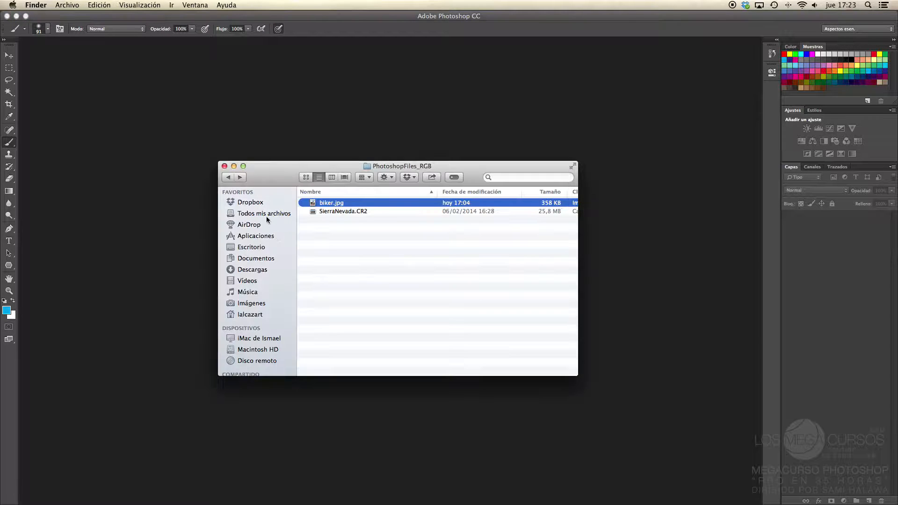
{"action": "left_click", "coordinate": [320, 213]}
{"action": "double_click", "coordinate": [315, 213]}
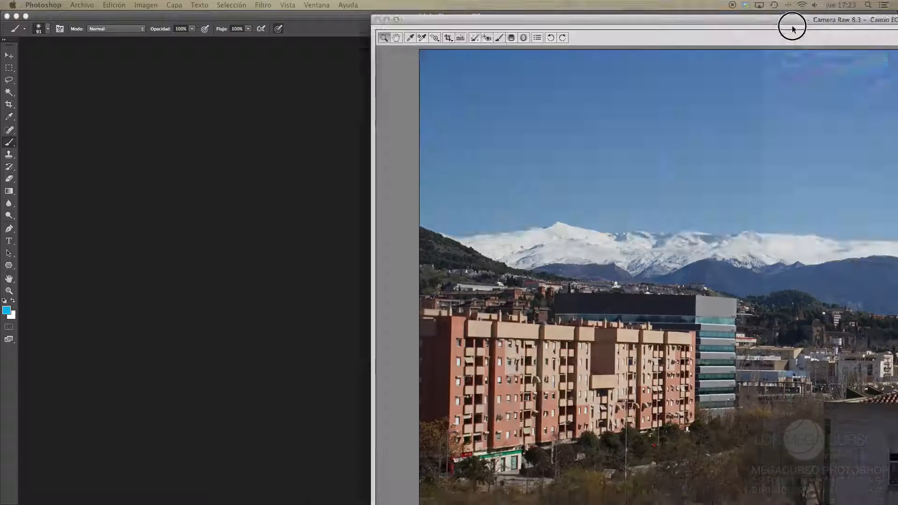
{"action": "left_click_drag", "start_coordinate": [793, 24], "coordinate": [412, 18]}
{"action": "left_click", "coordinate": [6, 17]}
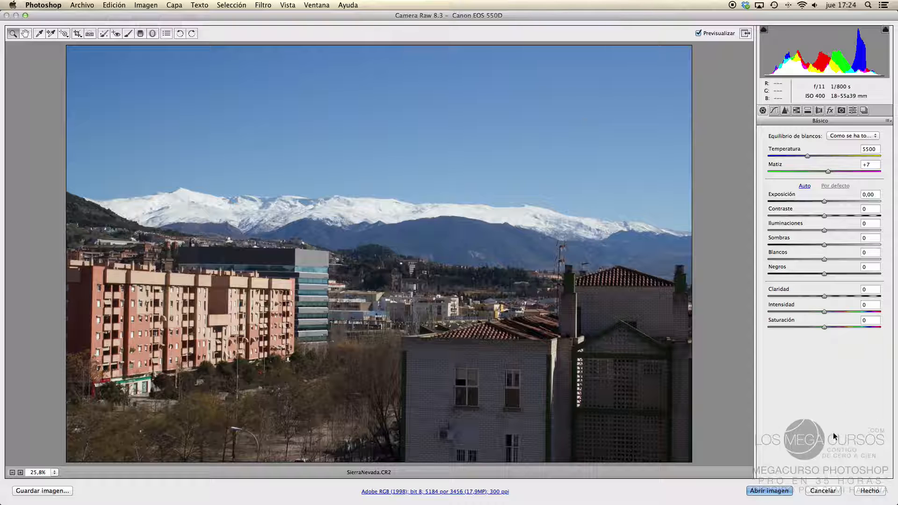
{"action": "left_click", "coordinate": [770, 491]}
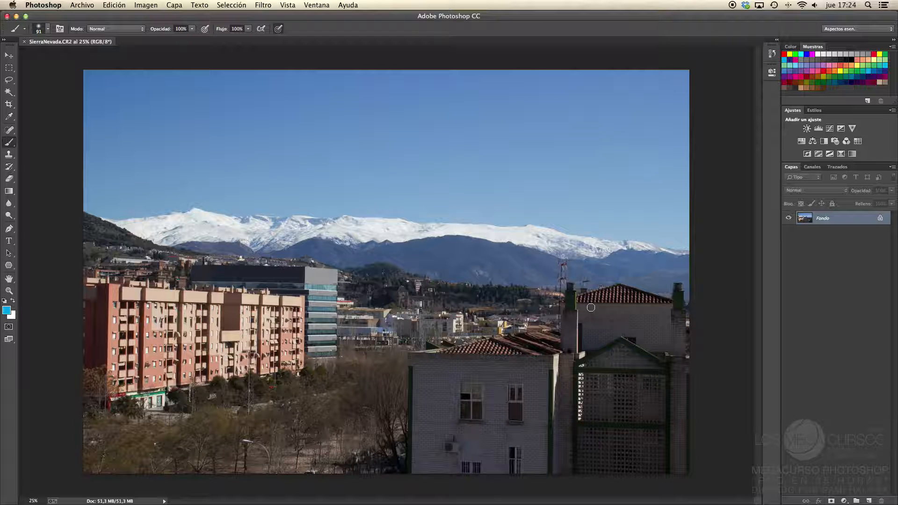
Save the photo under a new format as SierraNevada.jpg in the PhotoshopFiles_RGB folder, choosing JPEG.
{"action": "key", "text": "super+shift+s"}
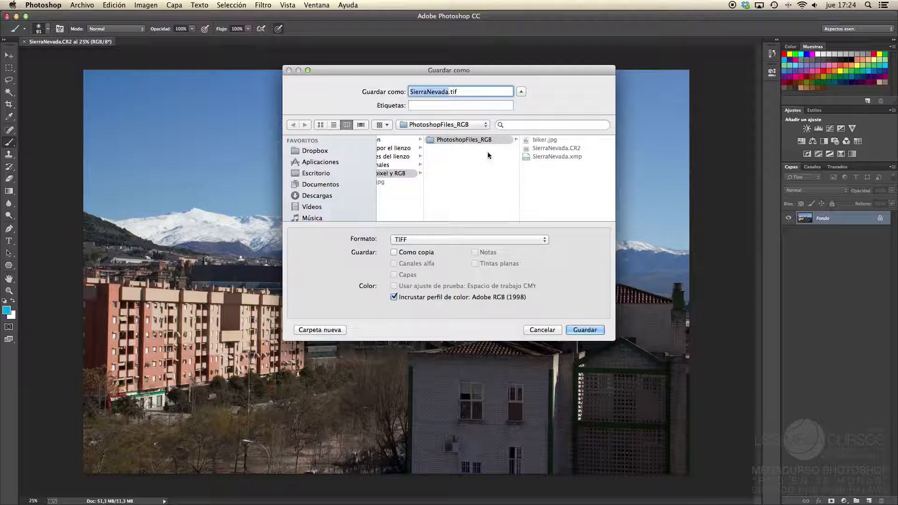
{"action": "left_click", "coordinate": [405, 240]}
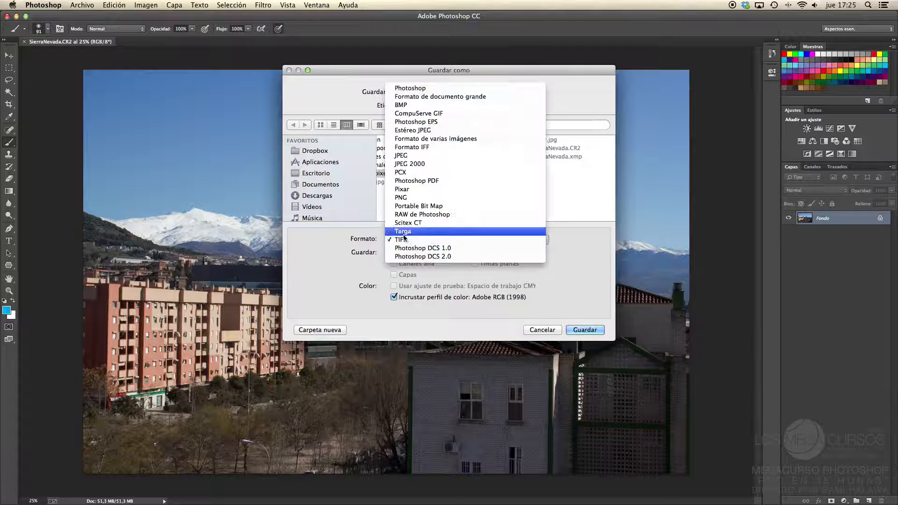
{"action": "left_click", "coordinate": [395, 153]}
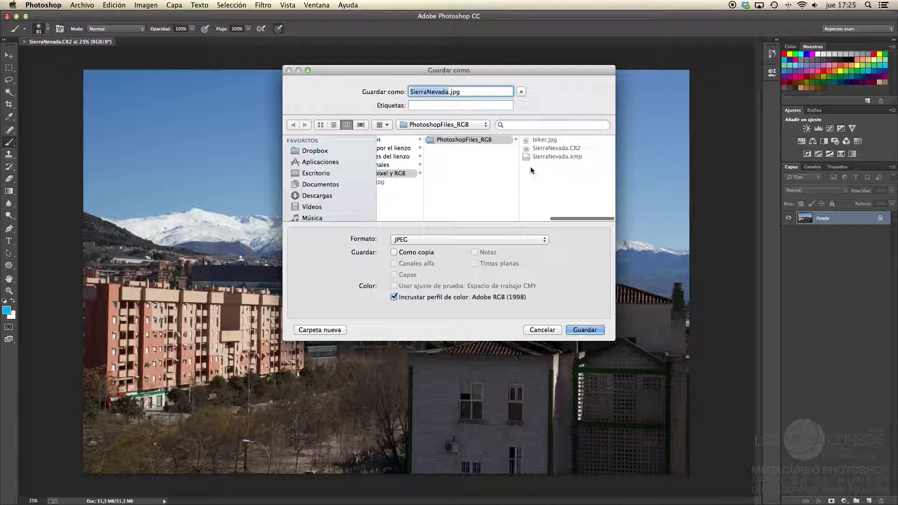
{"action": "left_click", "coordinate": [578, 331]}
{"action": "key", "text": "h"}
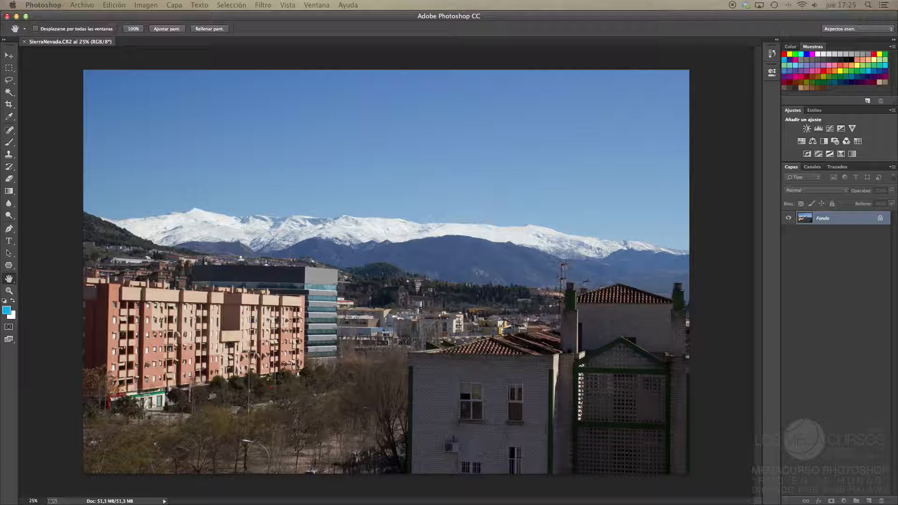
Export the JPEG at quality 12 (Máxima) with the Línea de base ("Estándar") format option, and close the photo.
{"action": "left_click_drag", "start_coordinate": [681, 190], "coordinate": [357, 187]}
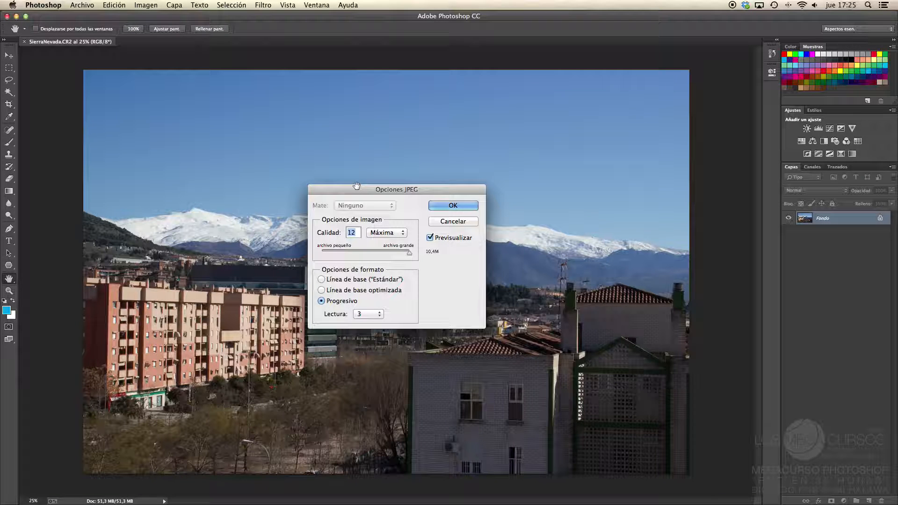
{"action": "left_click_drag", "start_coordinate": [331, 190], "coordinate": [327, 184]}
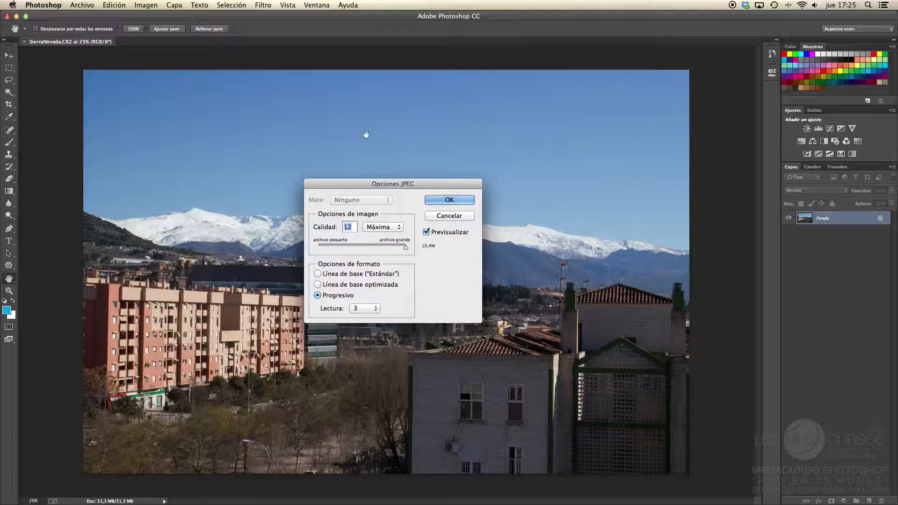
{"action": "left_click_drag", "start_coordinate": [401, 183], "coordinate": [404, 164]}
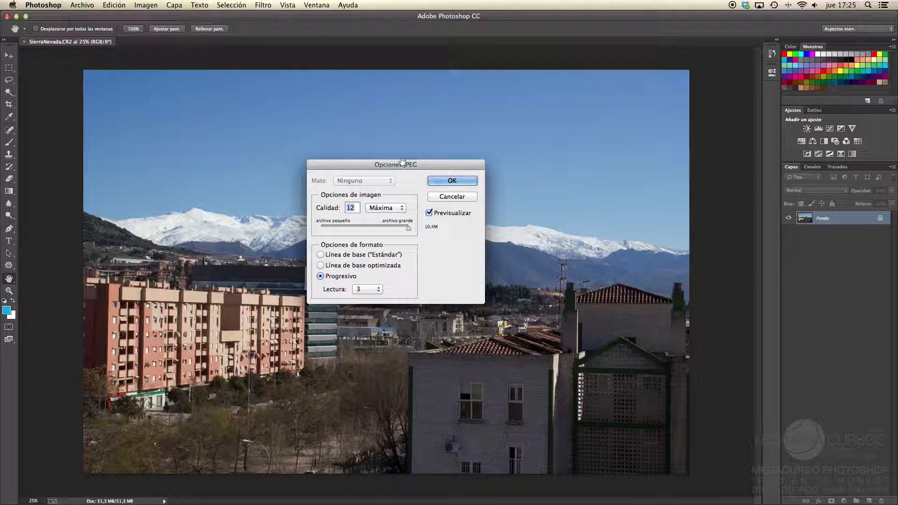
{"action": "left_click", "coordinate": [321, 254]}
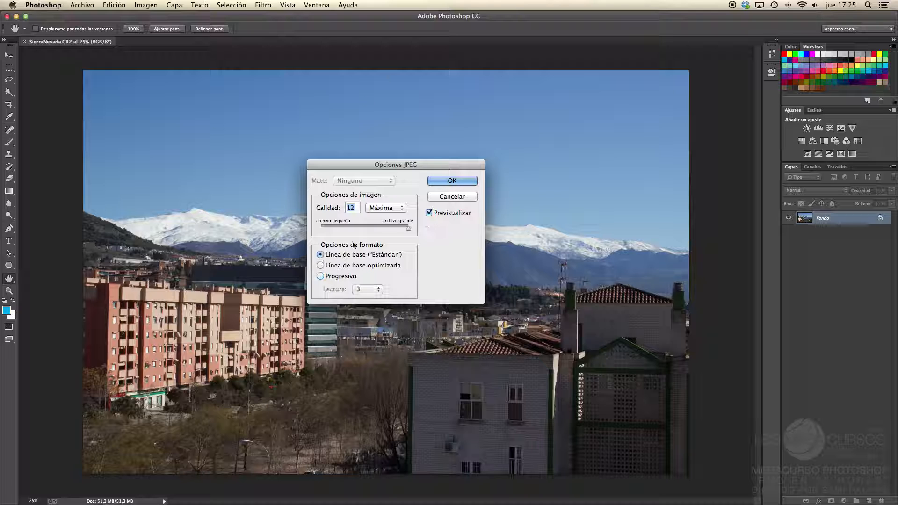
{"action": "left_click", "coordinate": [440, 181]}
{"action": "key", "text": "b"}
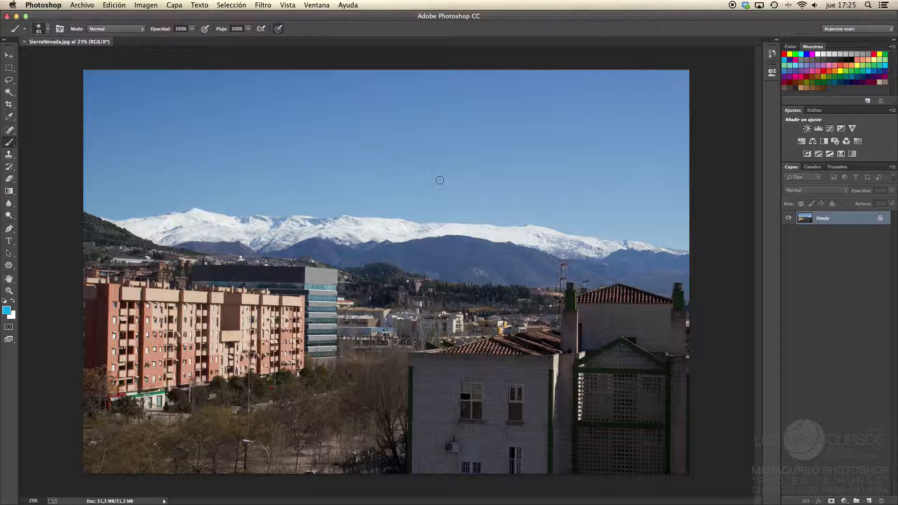
{"action": "left_click", "coordinate": [24, 42]}
Switch to Finder and compare previews of SierraNevada.jpg and SierraNevada.CR2, alternating between the two files several times.
{"action": "key", "text": "super+Tab"}
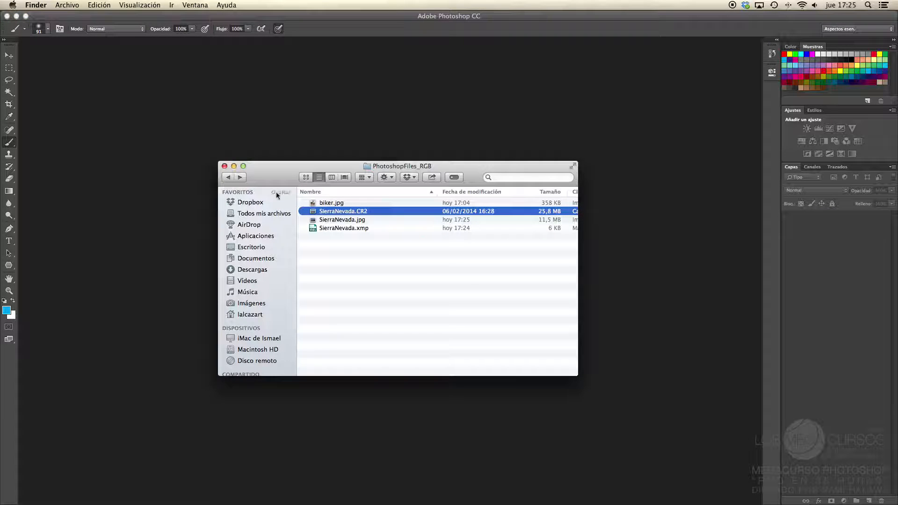
{"action": "left_click", "coordinate": [318, 222]}
{"action": "key", "text": "space"}
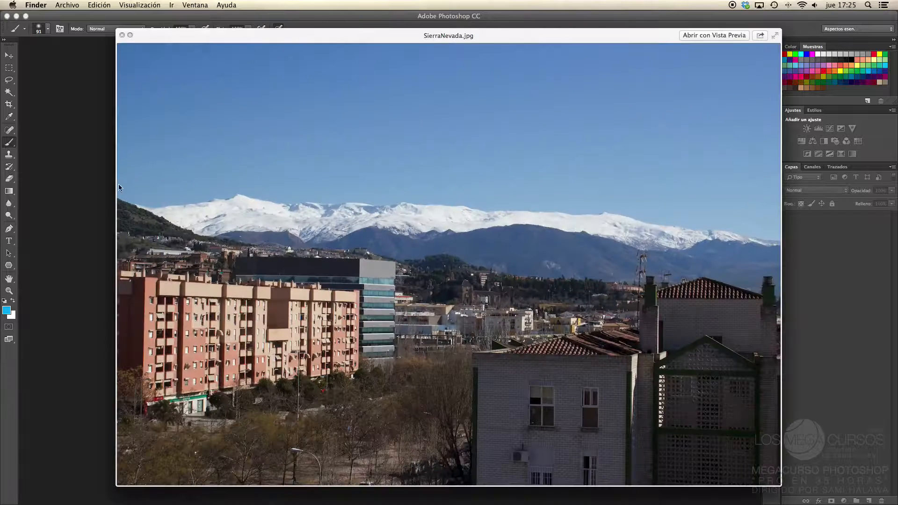
{"action": "key", "text": "Up"}
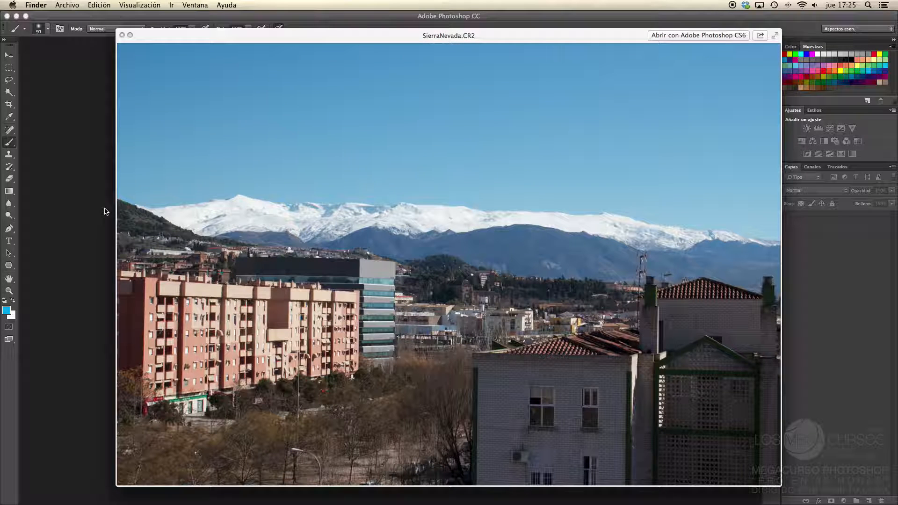
{"action": "key", "text": "Down"}
{"action": "key", "text": "Up"}
{"action": "key", "text": "Down"}
{"action": "key", "text": "Up"}
{"action": "key", "text": "Down"}
{"action": "key", "text": "Up"}
{"action": "key", "text": "Down"}
{"action": "key", "text": "Up"}
{"action": "key", "text": "space"}
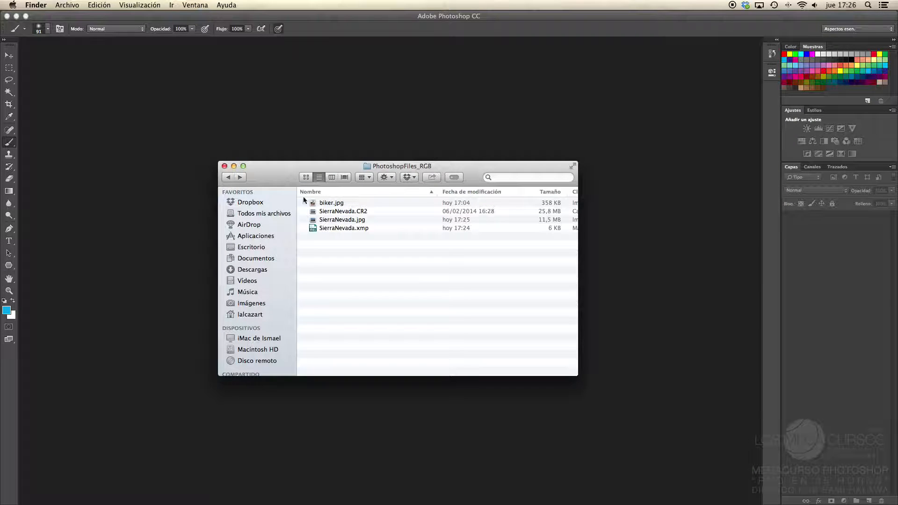
Preview SierraNevada.jpg once more in Finder and return to Photoshop.
{"action": "left_click", "coordinate": [330, 219]}
{"action": "key", "text": "space"}
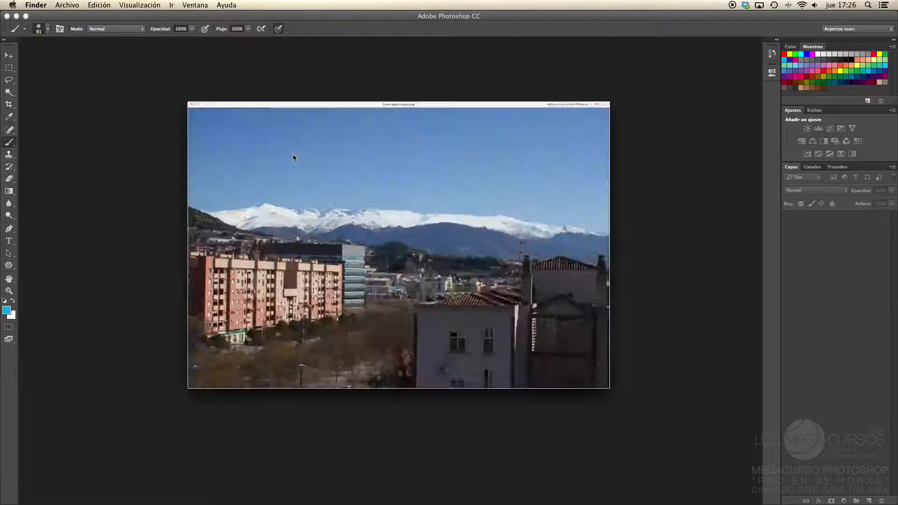
{"action": "left_click", "coordinate": [111, 195]}
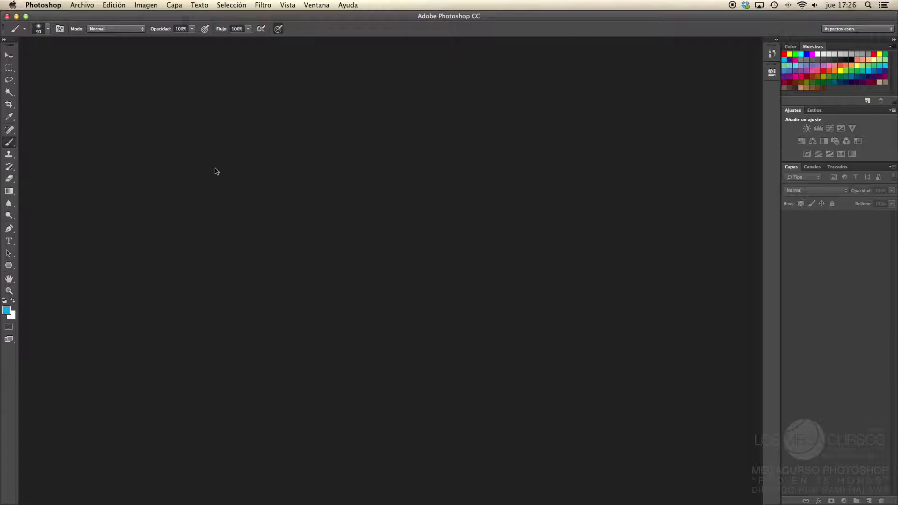
Create a 1024 × 1024 pixel white document at 144 ppi and sketch five bars rising to the right with a 21 px brush.
{"action": "key", "text": "super+n"}
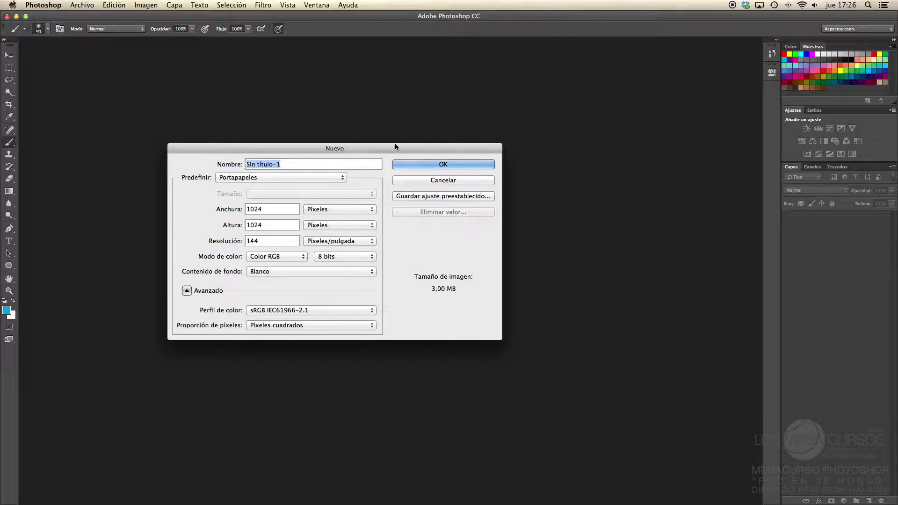
{"action": "key", "text": "Return"}
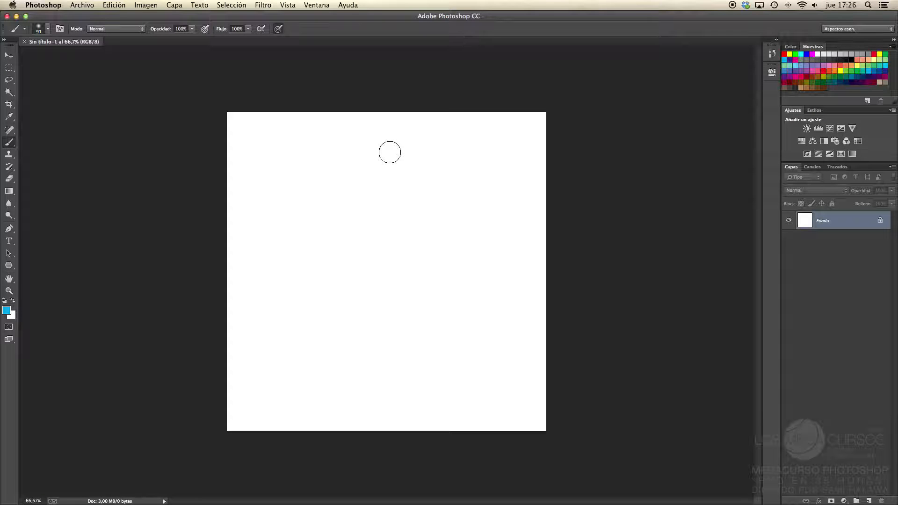
{"action": "left_click_drag", "start_coordinate": [378, 262], "coordinate": [360, 258]}
{"action": "mouse_move", "coordinate": [437, 237]}
{"action": "left_mouse_down"}
{"action": "mouse_move", "coordinate": [438, 280]}
{"action": "mouse_move", "coordinate": [453, 285]}
{"action": "left_mouse_up"}
{"action": "left_click_drag", "start_coordinate": [455, 241], "coordinate": [454, 285]}
{"action": "mouse_move", "coordinate": [450, 239]}
{"action": "left_mouse_down"}
{"action": "mouse_move", "coordinate": [433, 242]}
{"action": "mouse_move", "coordinate": [409, 285]}
{"action": "mouse_move", "coordinate": [381, 271]}
{"action": "mouse_move", "coordinate": [408, 285]}
{"action": "mouse_move", "coordinate": [301, 285]}
{"action": "mouse_move", "coordinate": [313, 285]}
{"action": "left_mouse_up"}
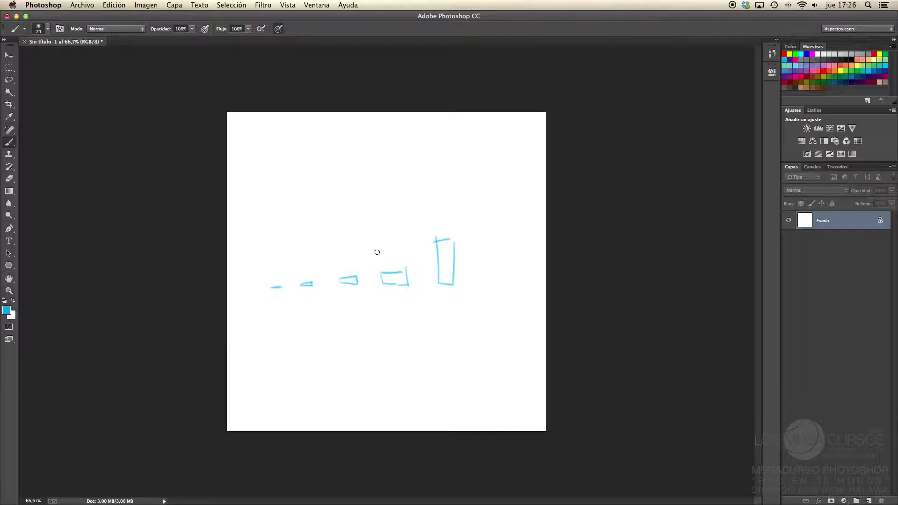
Fill the five bars with zigzag scribbles and draw short horizontal strokes above the shorter ones.
{"action": "mouse_move", "coordinate": [455, 269]}
{"action": "left_mouse_down"}
{"action": "mouse_move", "coordinate": [440, 269]}
{"action": "mouse_move", "coordinate": [444, 241]}
{"action": "left_mouse_up"}
{"action": "left_click_drag", "start_coordinate": [442, 272], "coordinate": [437, 241]}
{"action": "mouse_move", "coordinate": [400, 279]}
{"action": "left_mouse_down"}
{"action": "mouse_move", "coordinate": [269, 287]}
{"action": "mouse_move", "coordinate": [281, 287]}
{"action": "left_mouse_up"}
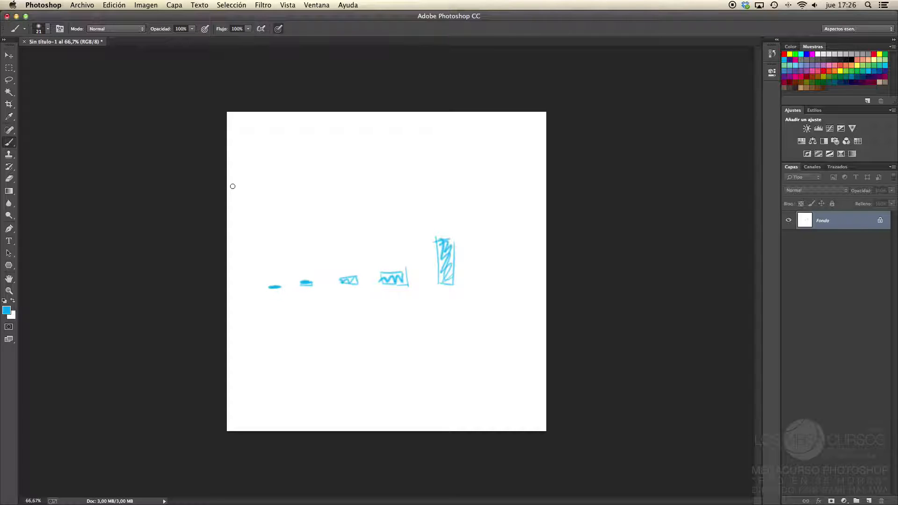
{"action": "mouse_move", "coordinate": [281, 279]}
{"action": "left_mouse_down"}
{"action": "mouse_move", "coordinate": [267, 279]}
{"action": "mouse_move", "coordinate": [300, 275]}
{"action": "left_mouse_up"}
{"action": "left_click_drag", "start_coordinate": [357, 272], "coordinate": [338, 271]}
{"action": "left_click_drag", "start_coordinate": [402, 267], "coordinate": [377, 267]}
Cap the tallest bar with a short stroke and draw diagonal strokes slanting down to the right across all five bars.
{"action": "mouse_move", "coordinate": [449, 231]}
{"action": "left_mouse_down"}
{"action": "mouse_move", "coordinate": [424, 234]}
{"action": "mouse_move", "coordinate": [478, 294]}
{"action": "left_mouse_up"}
{"action": "mouse_move", "coordinate": [413, 248]}
{"action": "left_mouse_down"}
{"action": "mouse_move", "coordinate": [473, 312]}
{"action": "mouse_move", "coordinate": [472, 328]}
{"action": "left_mouse_up"}
{"action": "left_click_drag", "start_coordinate": [385, 278], "coordinate": [381, 280]}
{"action": "left_click_drag", "start_coordinate": [381, 277], "coordinate": [421, 311]}
{"action": "left_click_drag", "start_coordinate": [374, 280], "coordinate": [414, 322]}
{"action": "left_click_drag", "start_coordinate": [340, 279], "coordinate": [353, 293]}
{"action": "left_click_drag", "start_coordinate": [336, 284], "coordinate": [352, 307]}
{"action": "mouse_move", "coordinate": [302, 284]}
{"action": "left_mouse_down"}
{"action": "mouse_move", "coordinate": [313, 299]}
{"action": "mouse_move", "coordinate": [283, 298]}
{"action": "left_mouse_up"}
{"action": "left_click_drag", "start_coordinate": [267, 287], "coordinate": [284, 309]}
Darken the tops of the taller bars with extra strokes and sketch an empty rectangle above the row.
{"action": "mouse_move", "coordinate": [447, 244]}
{"action": "left_mouse_down"}
{"action": "mouse_move", "coordinate": [440, 241]}
{"action": "mouse_move", "coordinate": [441, 254]}
{"action": "left_mouse_up"}
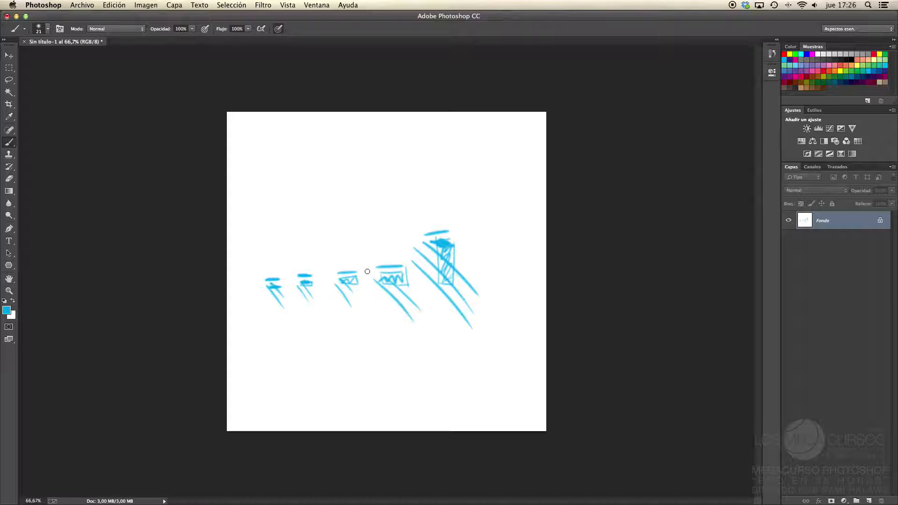
{"action": "mouse_move", "coordinate": [367, 271]}
{"action": "left_mouse_down"}
{"action": "mouse_move", "coordinate": [389, 277]}
{"action": "mouse_move", "coordinate": [340, 281]}
{"action": "left_mouse_up"}
{"action": "left_click_drag", "start_coordinate": [402, 267], "coordinate": [345, 270]}
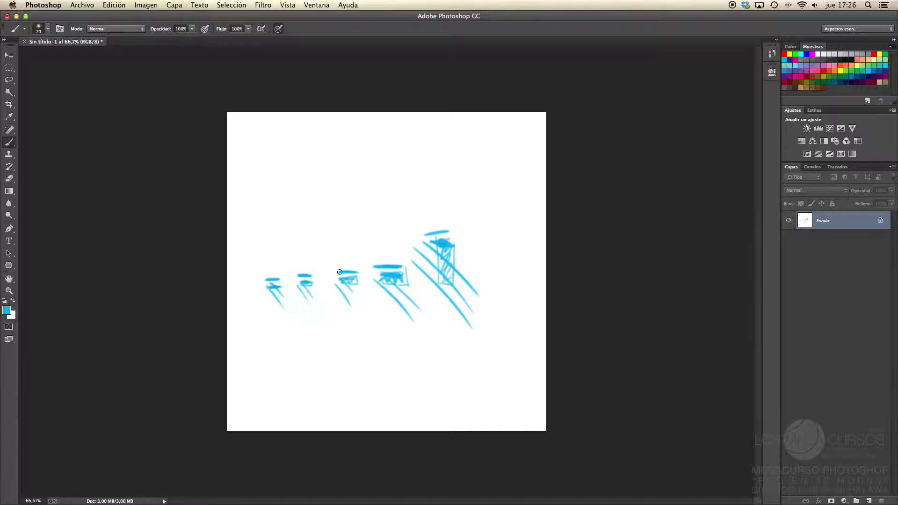
{"action": "left_click_drag", "start_coordinate": [319, 151], "coordinate": [325, 216]}
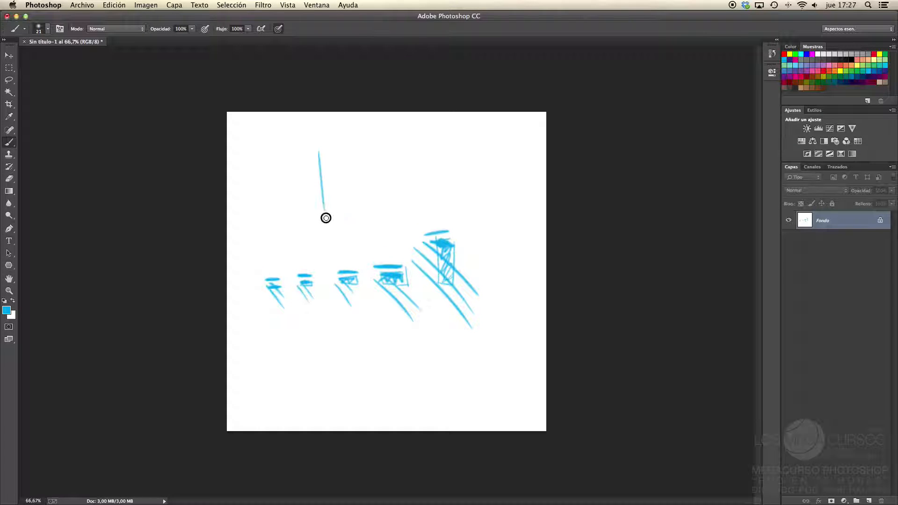
{"action": "mouse_move", "coordinate": [405, 145]}
{"action": "left_mouse_down"}
{"action": "mouse_move", "coordinate": [412, 201]}
{"action": "mouse_move", "coordinate": [314, 219]}
{"action": "mouse_move", "coordinate": [304, 158]}
{"action": "left_mouse_up"}
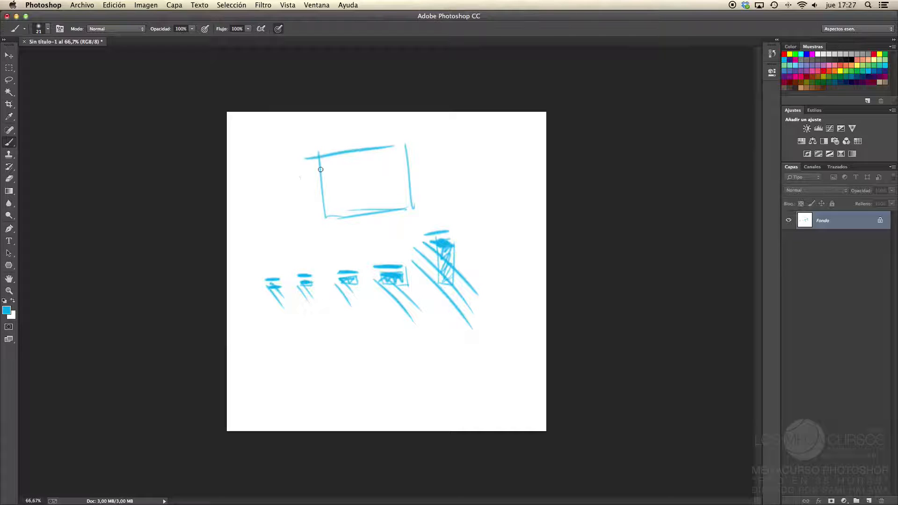
Draw a rising line linking the bars from shortest to tallest, and scribble heavily over the two tallest bars.
{"action": "left_click_drag", "start_coordinate": [280, 279], "coordinate": [436, 253]}
{"action": "left_click_drag", "start_coordinate": [436, 246], "coordinate": [449, 275]}
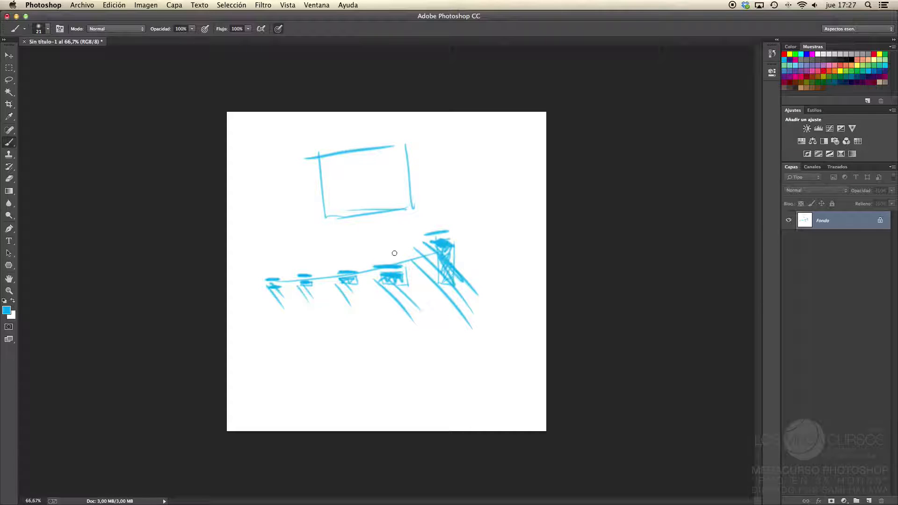
{"action": "left_click_drag", "start_coordinate": [391, 282], "coordinate": [392, 299]}
{"action": "left_click_drag", "start_coordinate": [439, 255], "coordinate": [426, 279]}
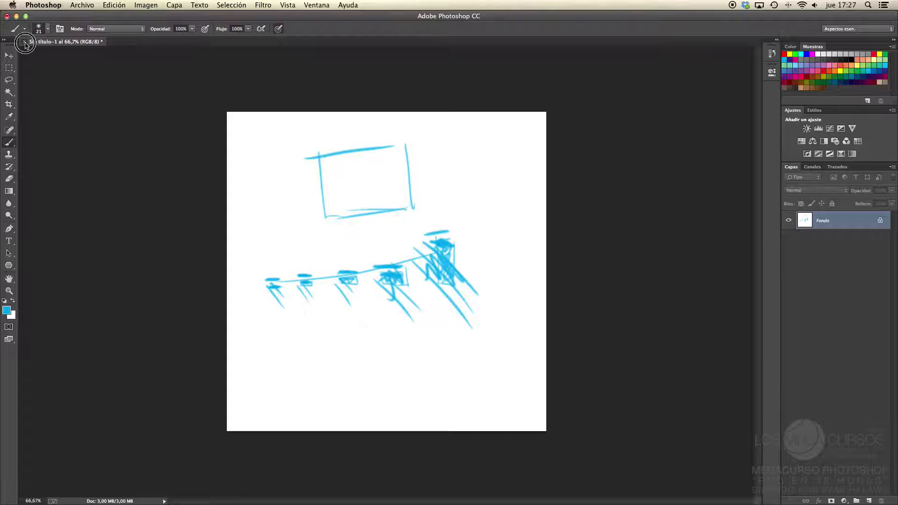
Close the untitled sketch without saving, and open SierraNevada.CR2 from Finder in Camera Raw.
{"action": "key", "text": "super+w"}
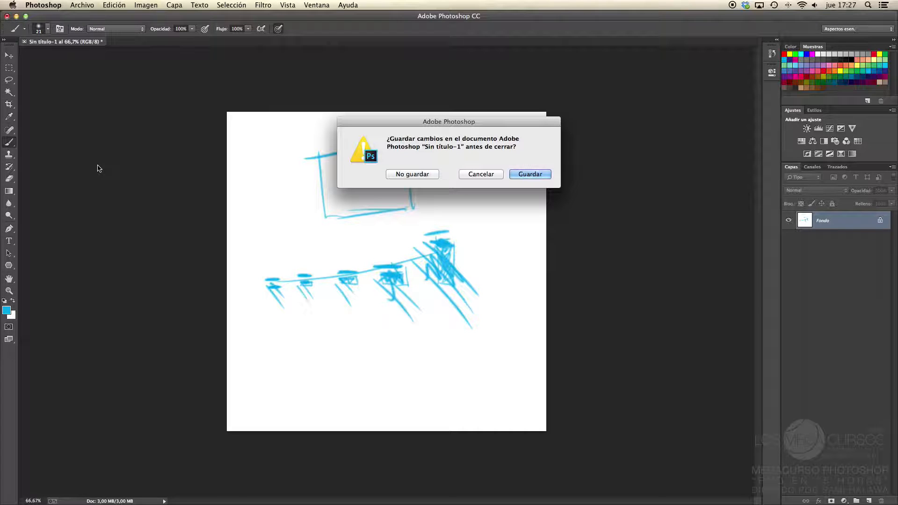
{"action": "left_click", "coordinate": [391, 174]}
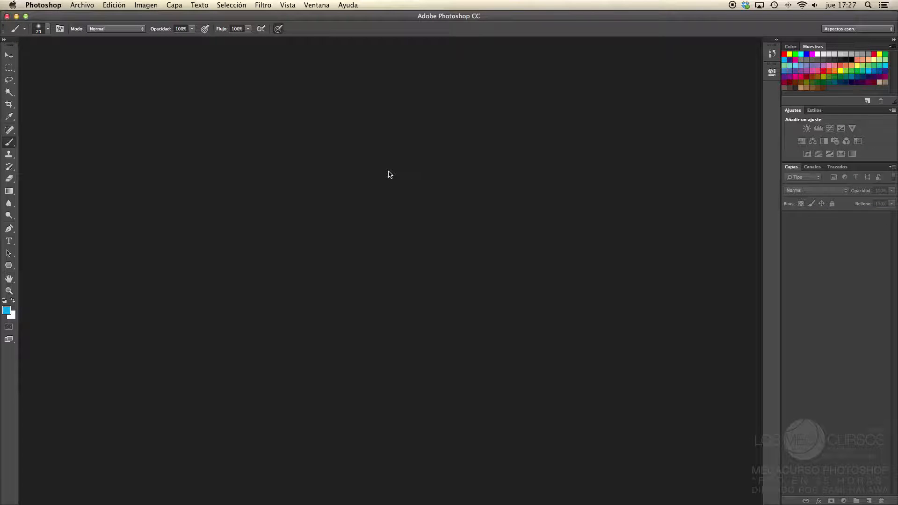
{"action": "key", "text": "super+Tab"}
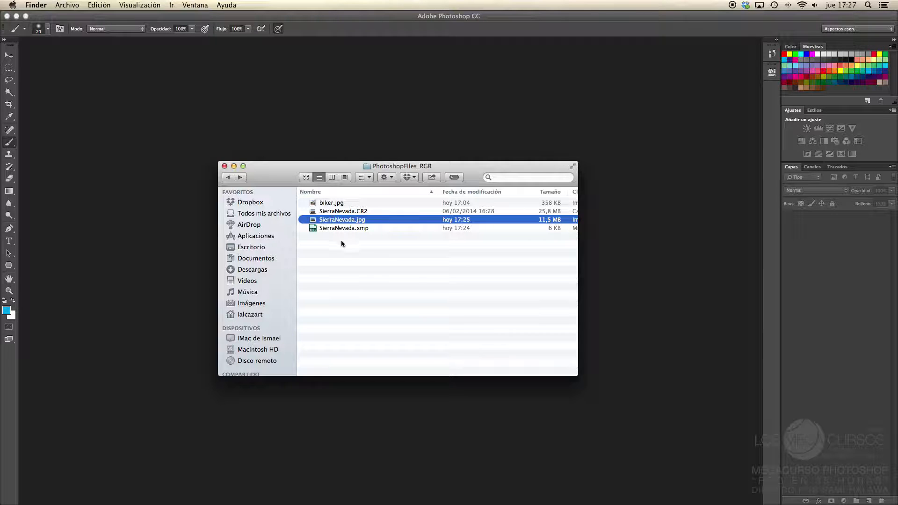
{"action": "double_click", "coordinate": [335, 212]}
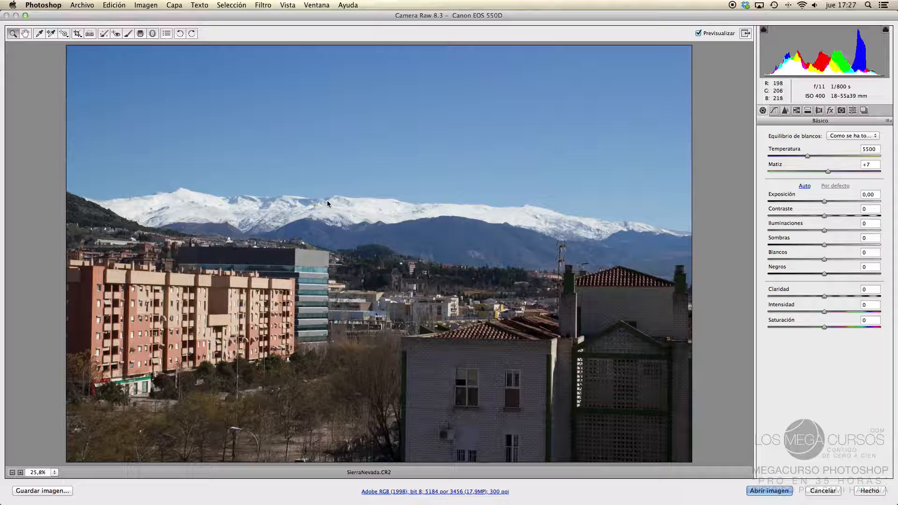
Examine the SierraNevada.xmp sidecar file beside the raw file in Finder, and return to the Camera Raw preview.
{"action": "key", "text": "super+Tab"}
{"action": "left_click", "coordinate": [341, 228]}
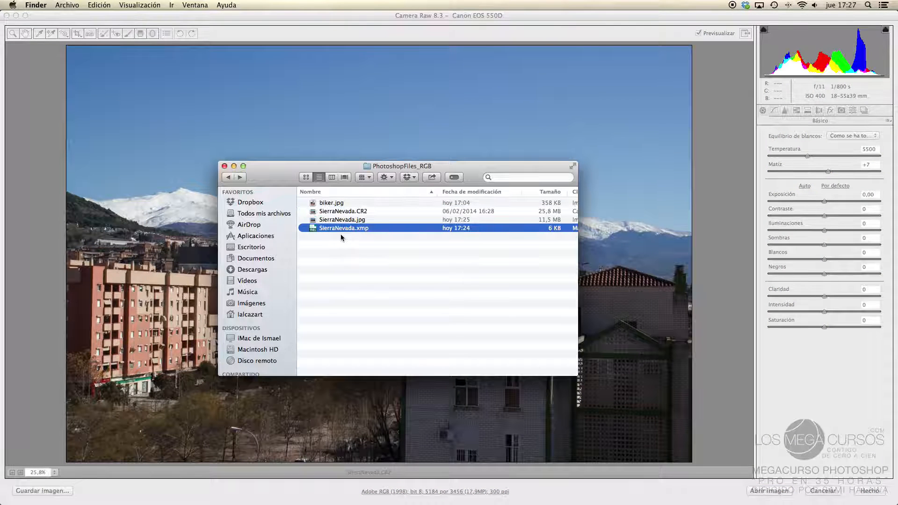
{"action": "left_click_drag", "start_coordinate": [286, 177], "coordinate": [274, 140]}
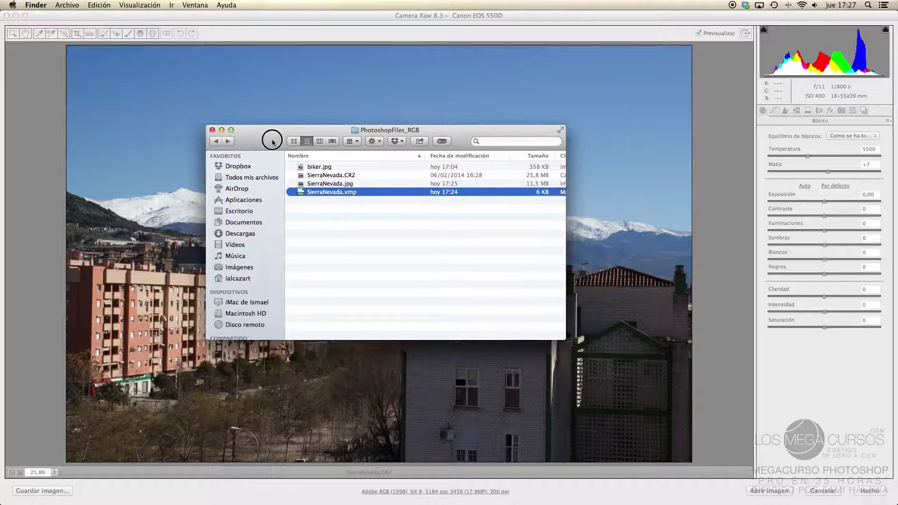
{"action": "left_click", "coordinate": [323, 206]}
{"action": "left_click", "coordinate": [319, 194]}
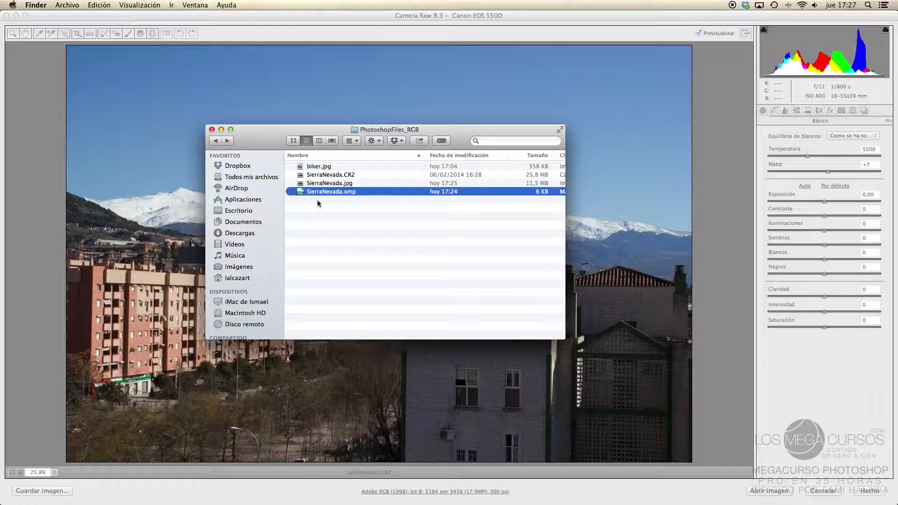
{"action": "left_click", "coordinate": [317, 176]}
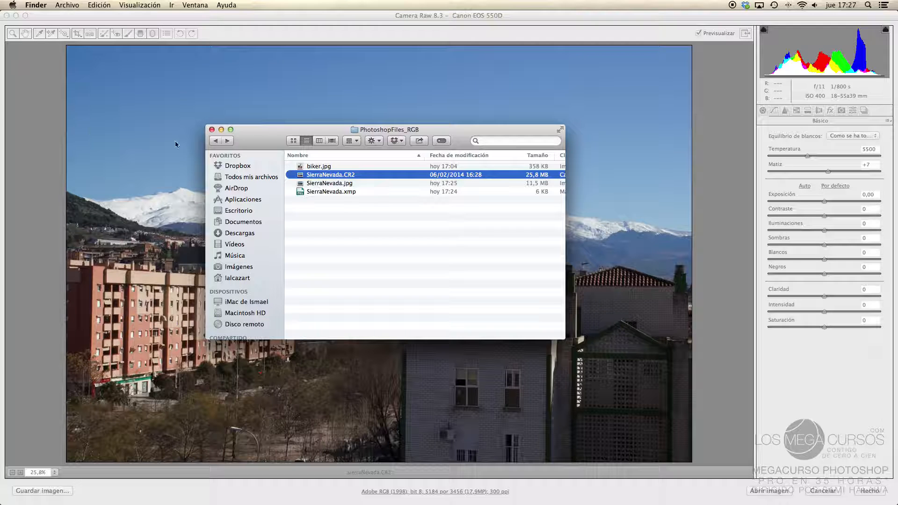
{"action": "left_click", "coordinate": [259, 109]}
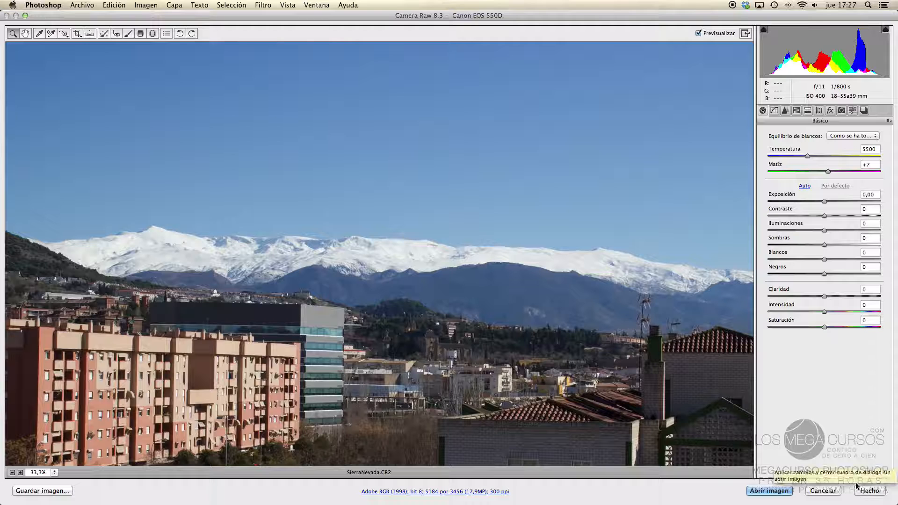
{"action": "left_click", "coordinate": [126, 135], "text": "alt"}
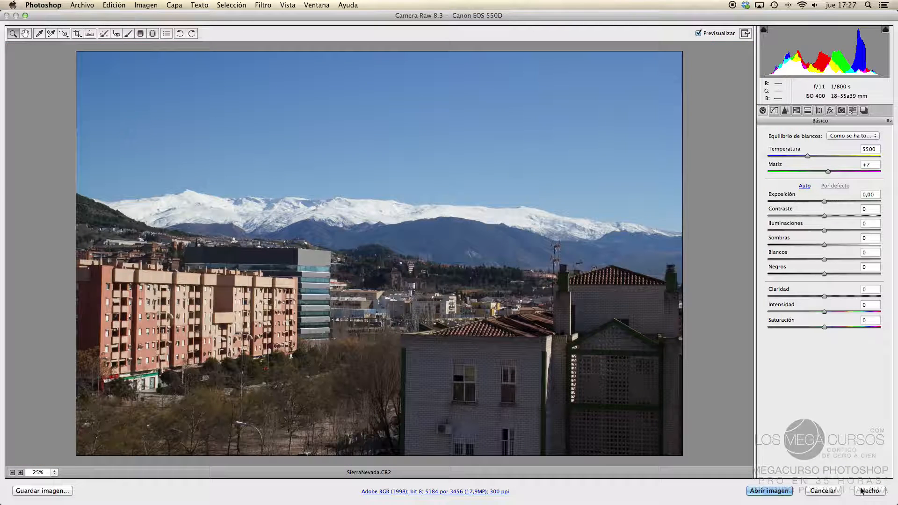
Switch to Finder to point out the SierraNevada.xmp file, and bring the raw photo back up in Camera Raw.
{"action": "key", "text": "super+Tab"}
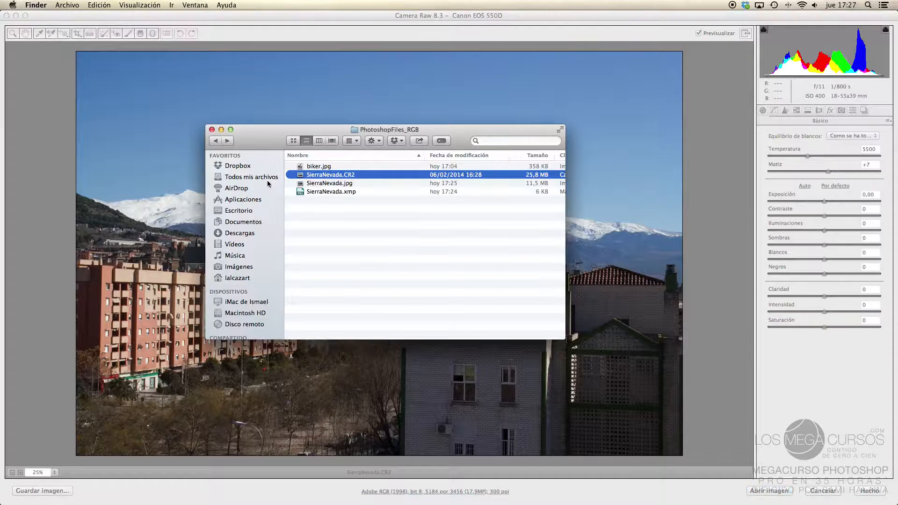
{"action": "left_click", "coordinate": [308, 193]}
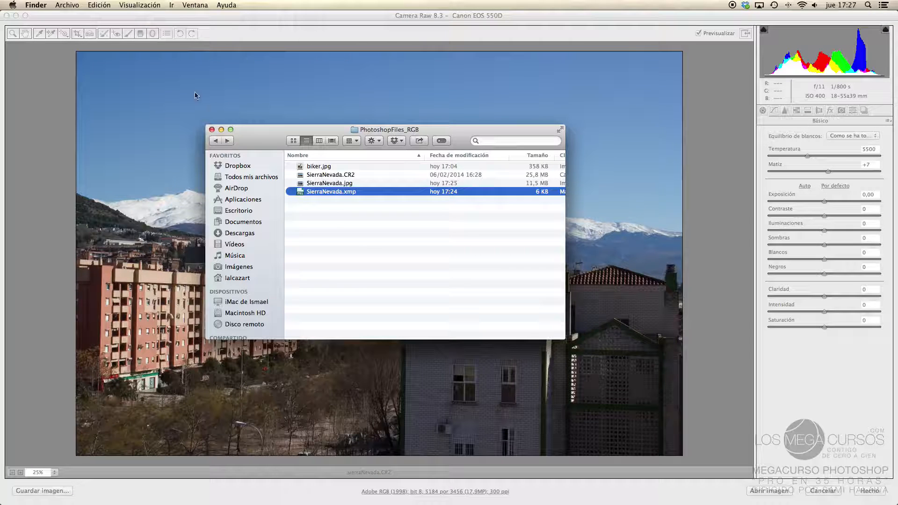
{"action": "left_click", "coordinate": [226, 22]}
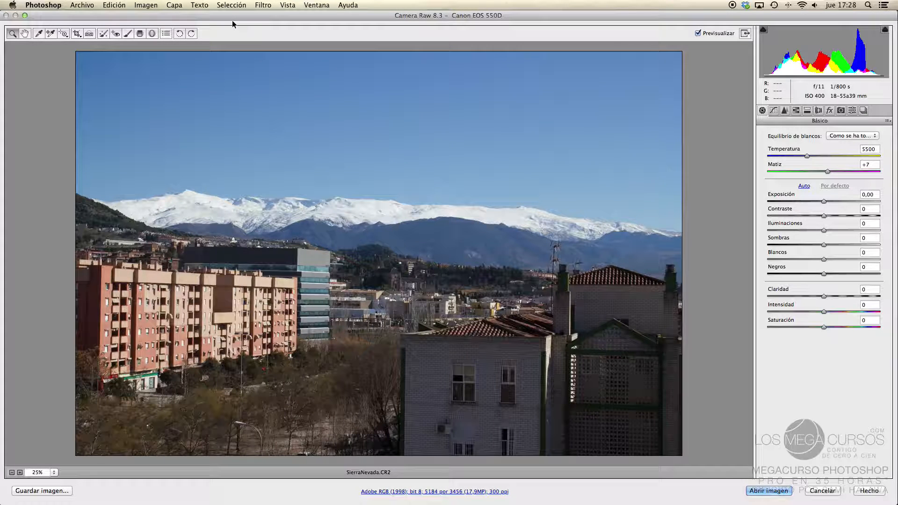
Set exposure +2,50, highlights -36, shadows +50, whites -53, blacks +63 and temperature 3750, and store the adjustments without opening the photo.
{"action": "left_click_drag", "start_coordinate": [824, 201], "coordinate": [852, 201]}
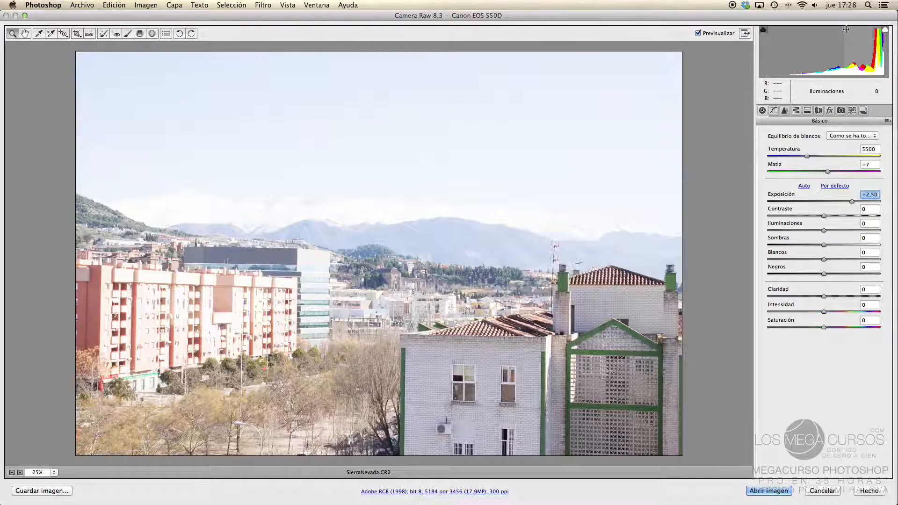
{"action": "left_click_drag", "start_coordinate": [824, 230], "coordinate": [860, 274]}
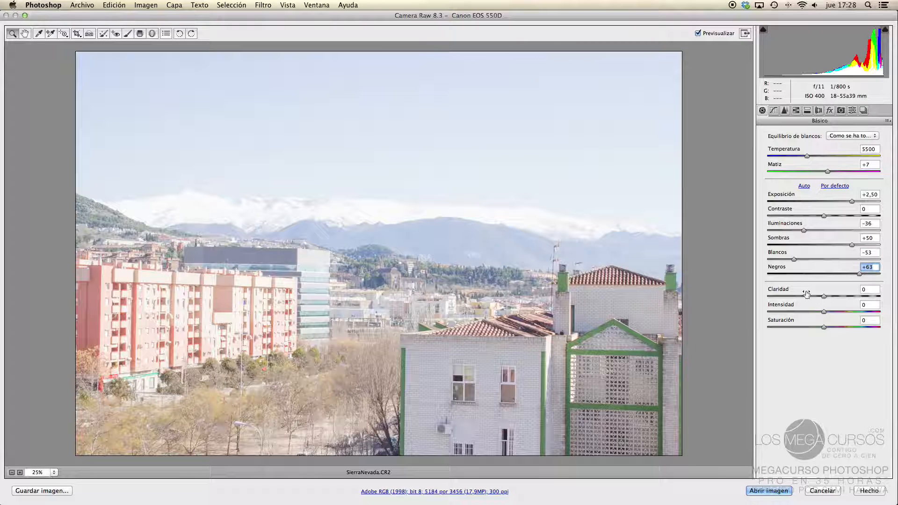
{"action": "left_click_drag", "start_coordinate": [807, 155], "coordinate": [787, 156]}
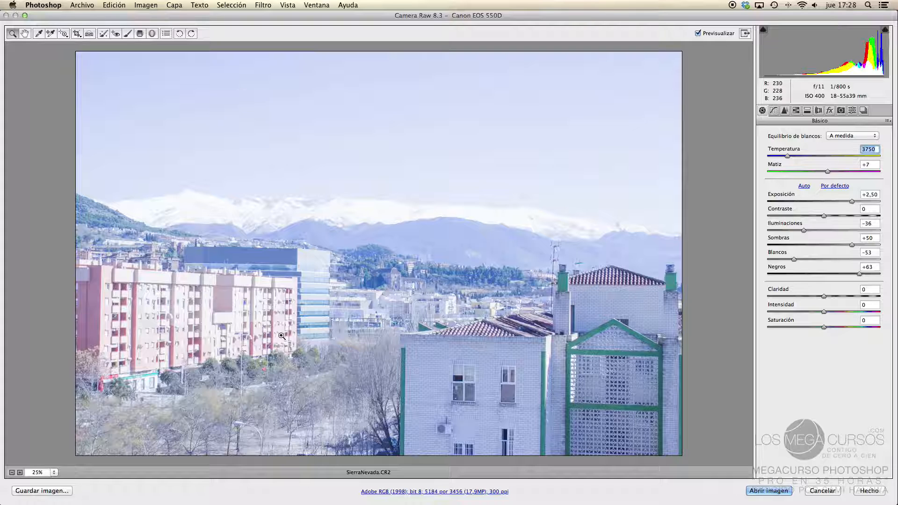
{"action": "left_click", "coordinate": [864, 490]}
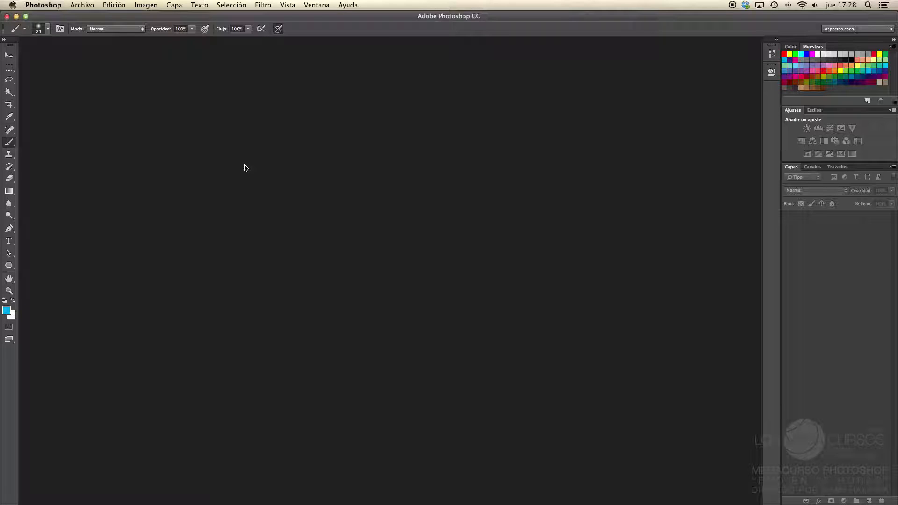
Check SierraNevada.xmp in Finder, reopen SierraNevada.CR2 to review its stored adjustments, and close Camera Raw.
{"action": "key", "text": "super+Tab"}
{"action": "left_click", "coordinate": [315, 175]}
{"action": "left_click", "coordinate": [320, 192]}
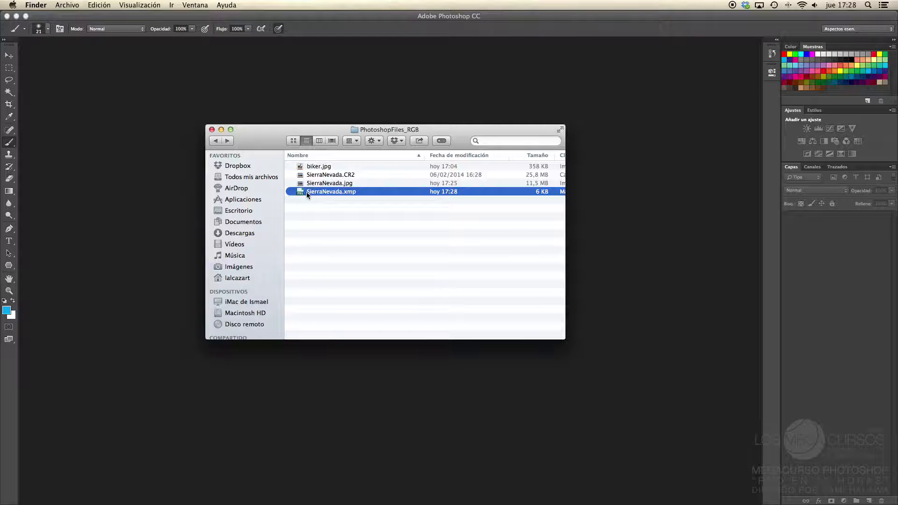
{"action": "double_click", "coordinate": [315, 175]}
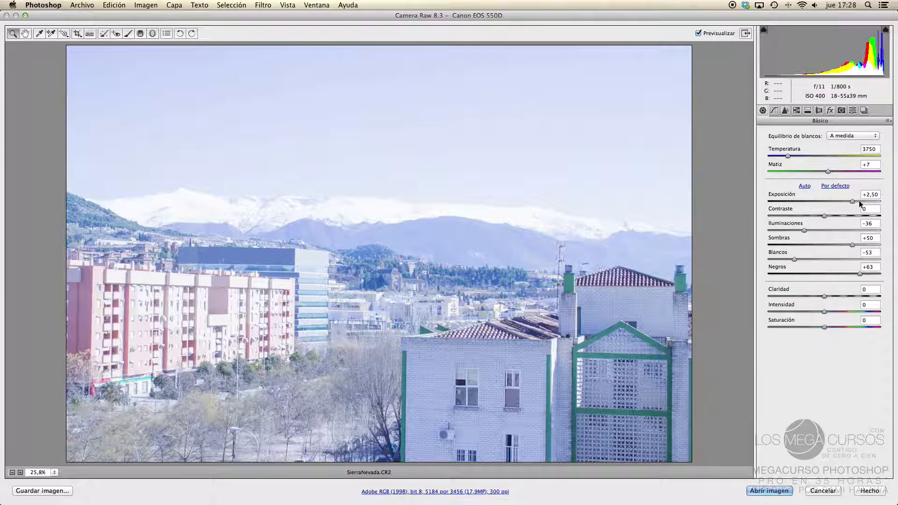
{"action": "left_click", "coordinate": [868, 489]}
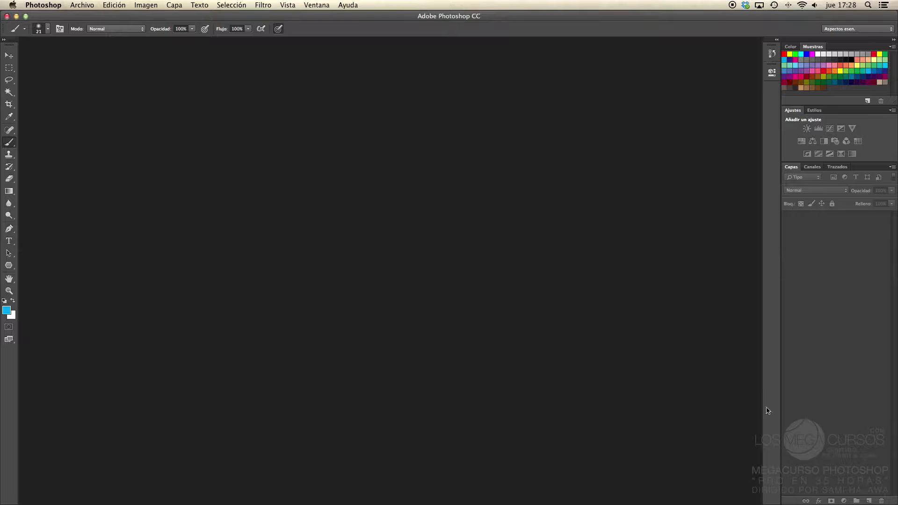
Delete SierraNevada.xmp in Finder and reopen SierraNevada.CR2 in Camera Raw.
{"action": "key", "text": "super+Tab"}
{"action": "left_click", "coordinate": [306, 191]}
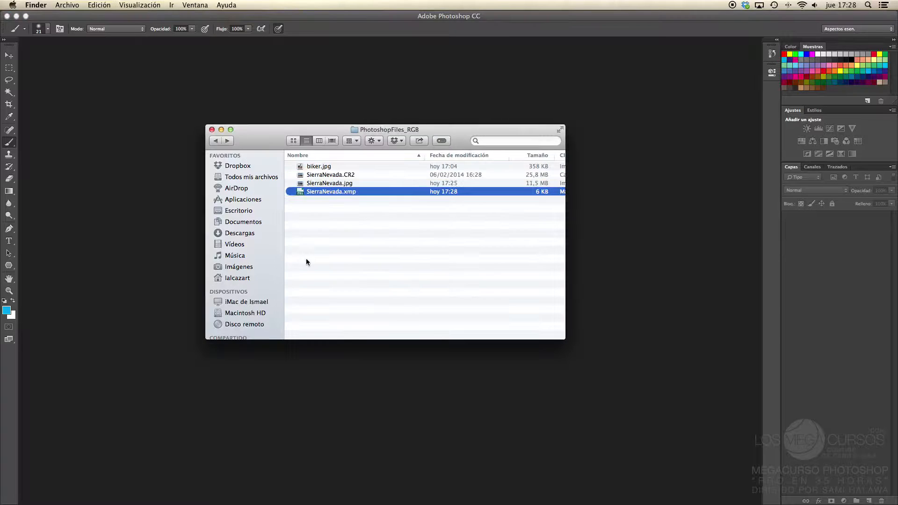
{"action": "key", "text": "super+BackSpace"}
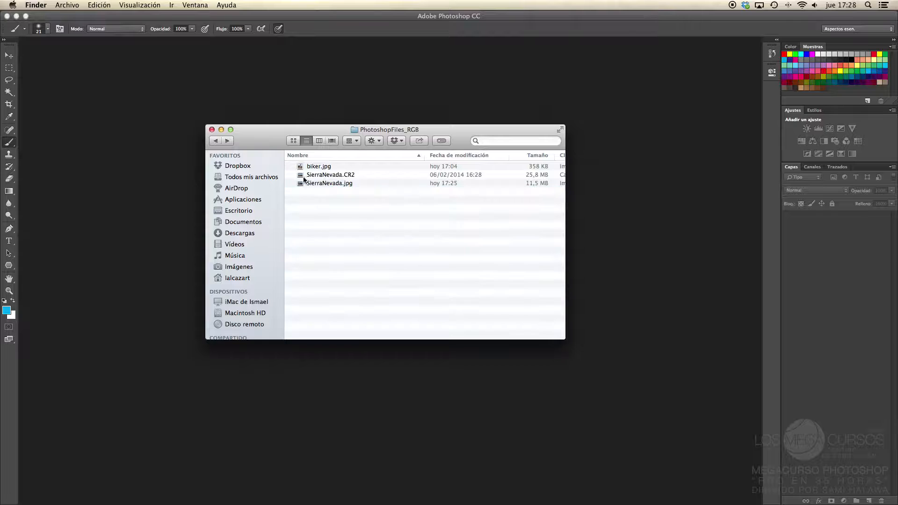
{"action": "left_click", "coordinate": [319, 177]}
{"action": "double_click", "coordinate": [319, 177]}
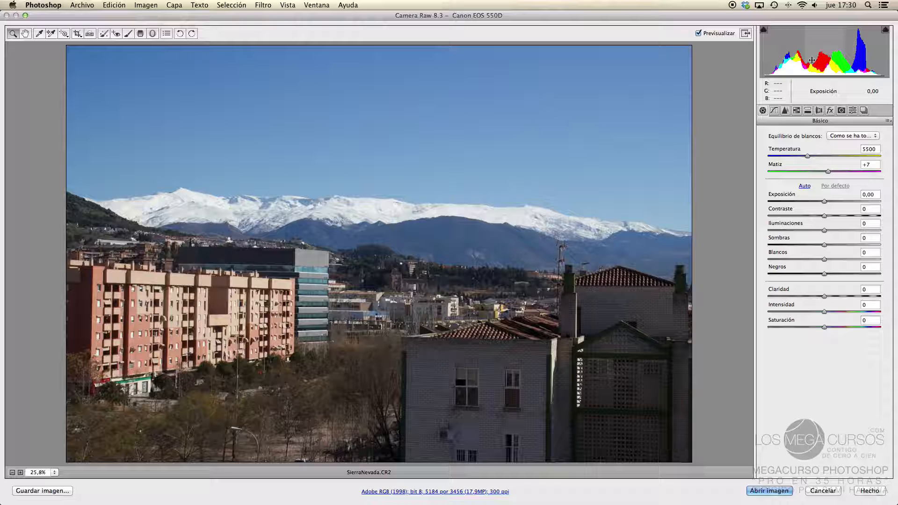
Examine the highlights and exposure regions of the histogram, from the blue peak to the green one.
{"action": "left_click", "coordinate": [857, 54]}
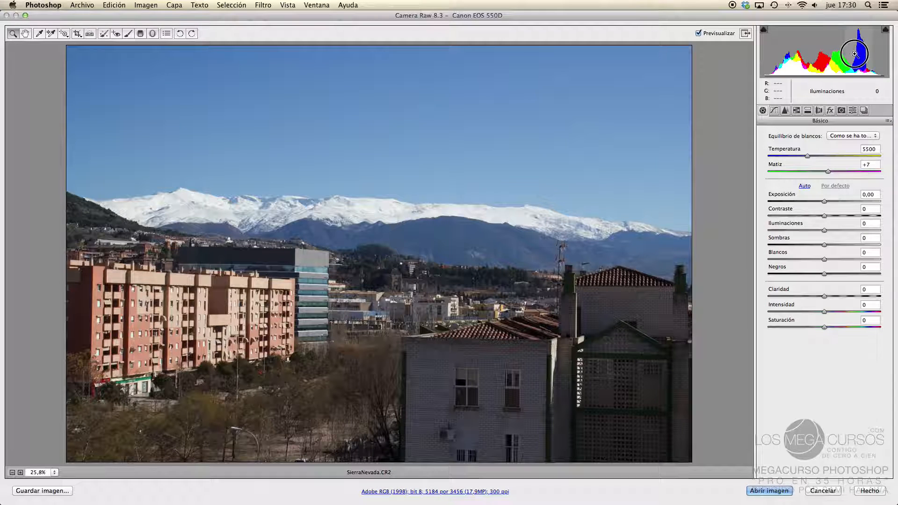
{"action": "left_click", "coordinate": [857, 60]}
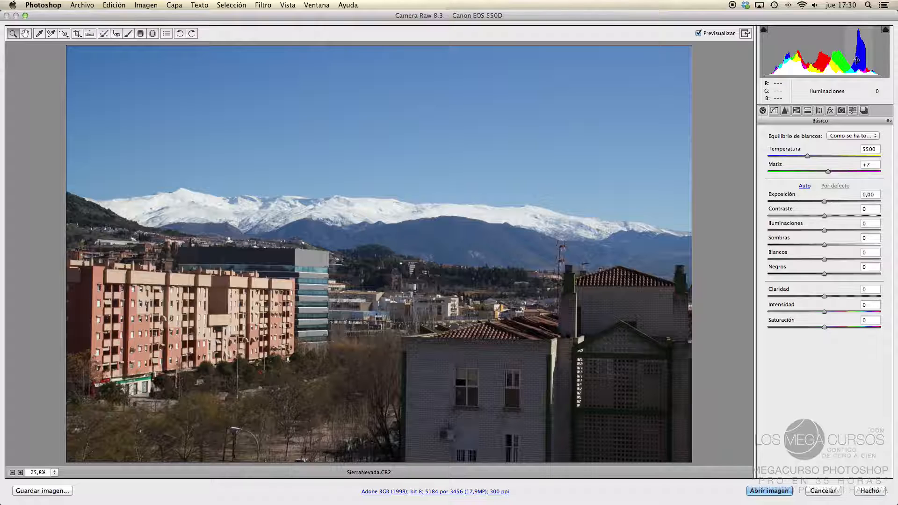
{"action": "left_click", "coordinate": [857, 62]}
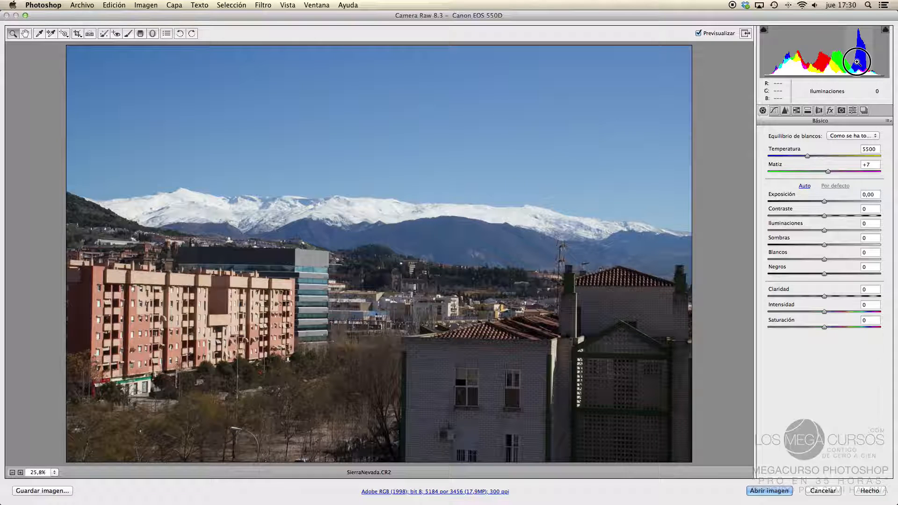
{"action": "left_click", "coordinate": [839, 62]}
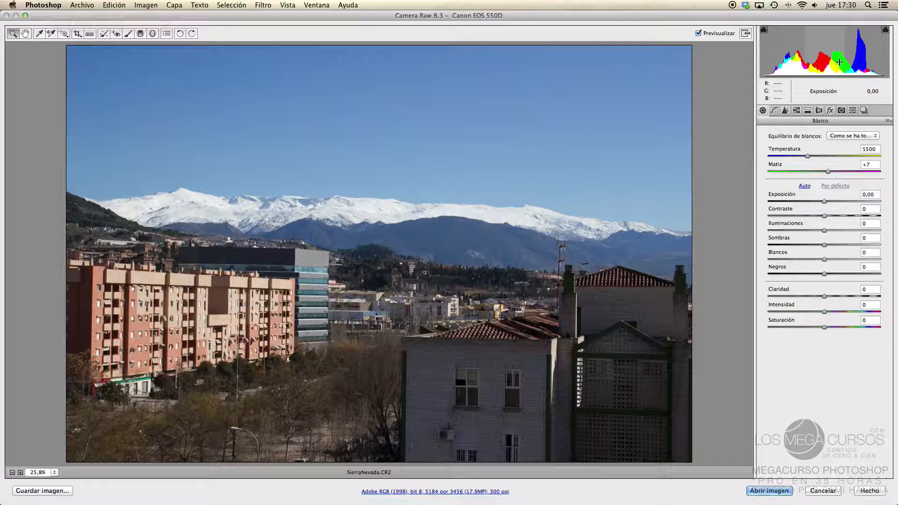
Raise the exposure in stages to +0,60 to shift the histogram, and reset the exposure to 0.
{"action": "left_click", "coordinate": [822, 200]}
{"action": "left_click_drag", "start_coordinate": [821, 201], "coordinate": [830, 201]}
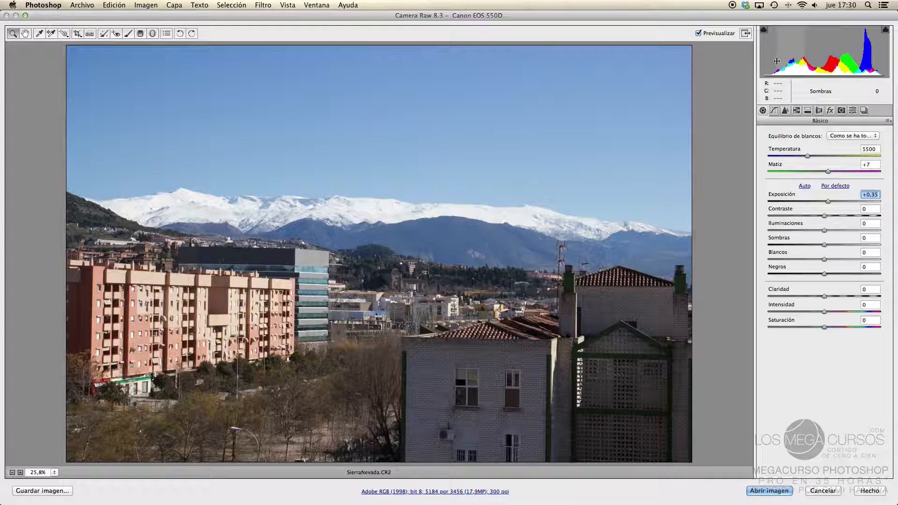
{"action": "left_click_drag", "start_coordinate": [828, 201], "coordinate": [832, 201]}
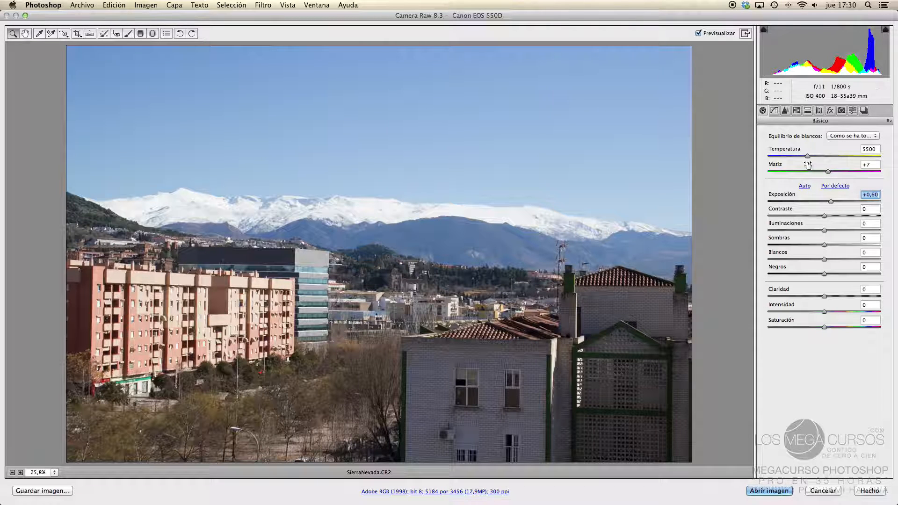
{"action": "left_click", "coordinate": [824, 187]}
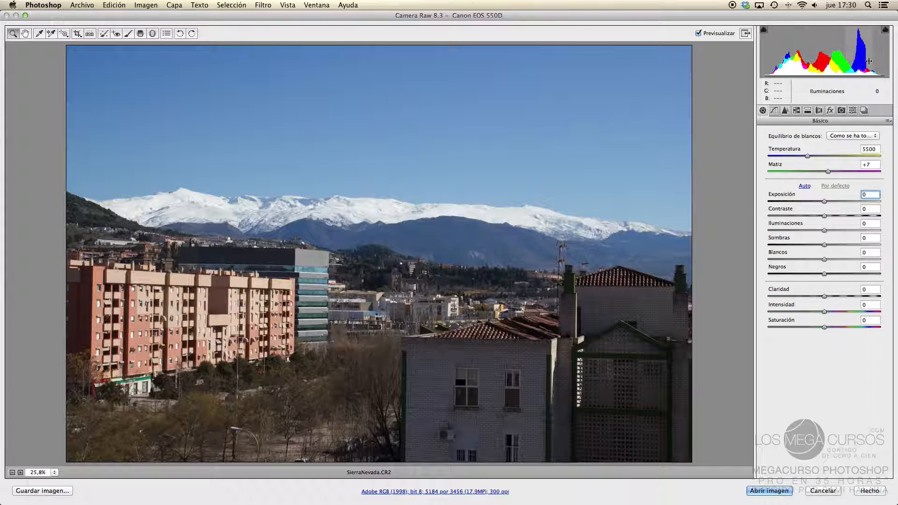
Set the exposure to +0,60 and inspect the detail in the snowy mountains up close.
{"action": "left_click_drag", "start_coordinate": [825, 201], "coordinate": [832, 201]}
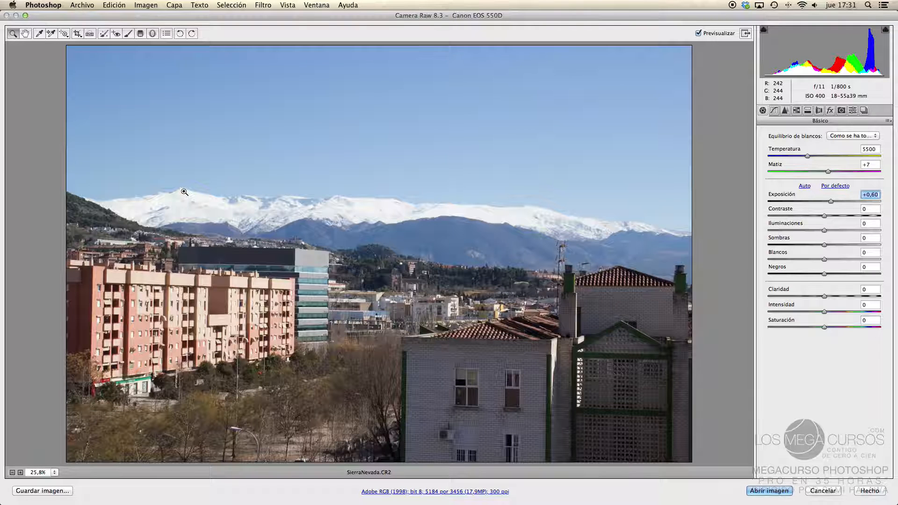
{"action": "left_click_drag", "start_coordinate": [190, 191], "coordinate": [344, 253]}
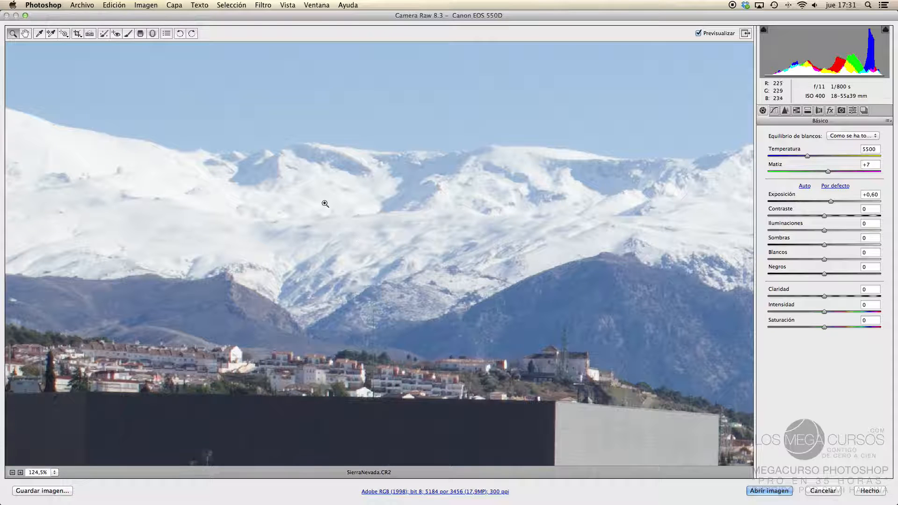
{"action": "key", "text": "super+minus"}
{"action": "key", "text": "super+minus"}
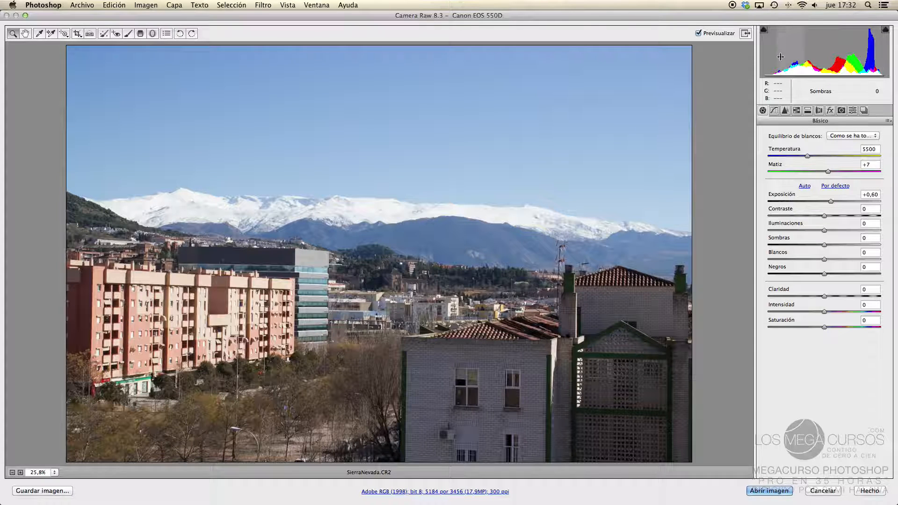
Set the exposure to -0,40 and inspect the shadow detail on the dark brick building up close.
{"action": "left_click_drag", "start_coordinate": [832, 203], "coordinate": [822, 202]}
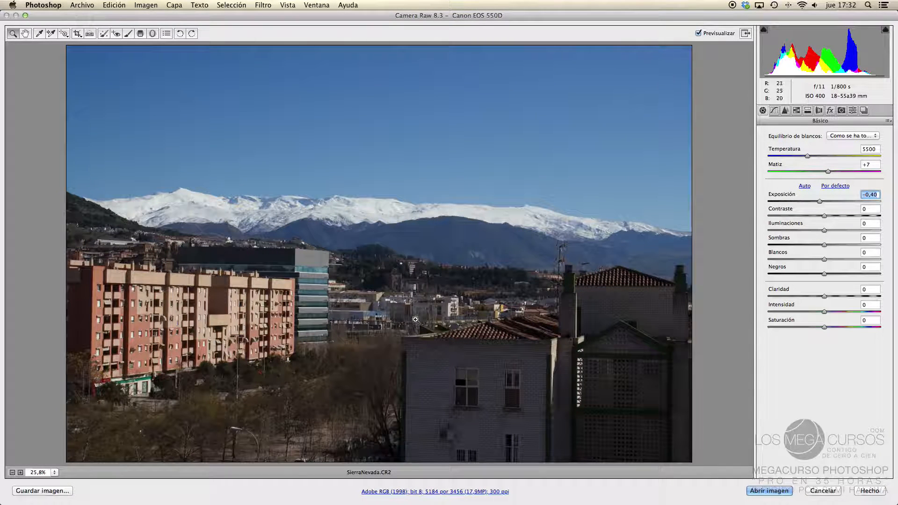
{"action": "left_click_drag", "start_coordinate": [458, 383], "coordinate": [502, 423]}
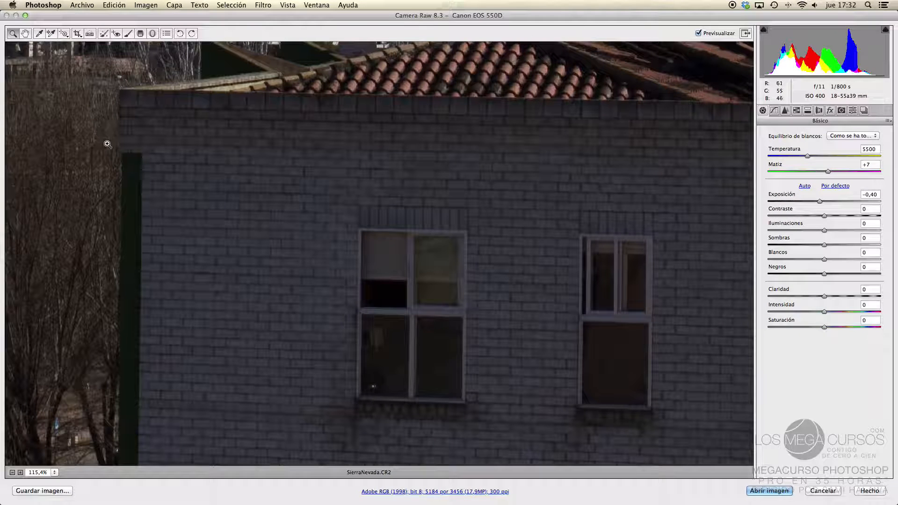
{"action": "left_click_drag", "start_coordinate": [94, 134], "coordinate": [198, 230]}
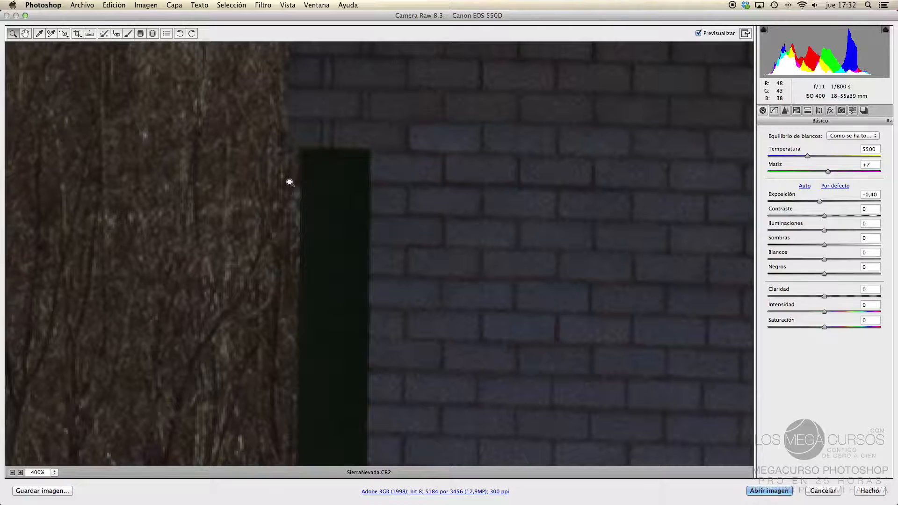
{"action": "key", "text": "super+0"}
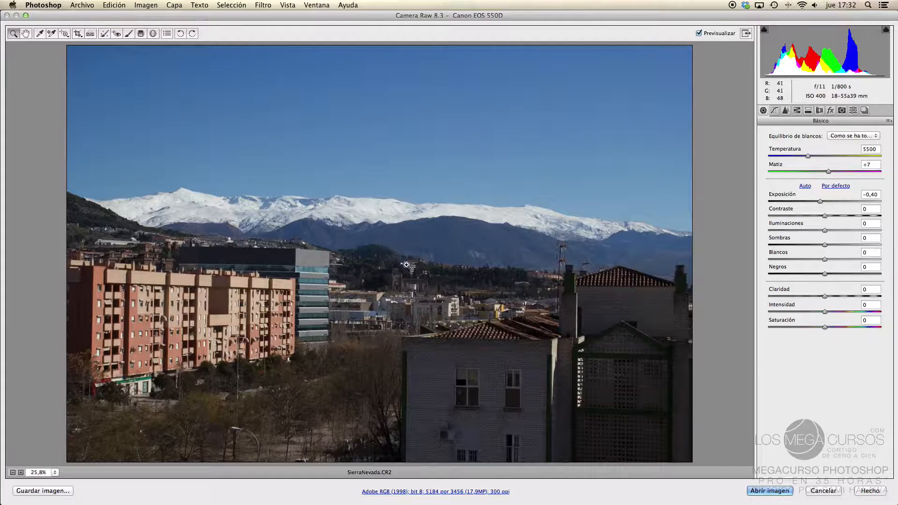
Examine the wooded hill and the mountain slopes at several magnifications, including 400% and 100%, and return to the whole photo.
{"action": "left_click", "coordinate": [384, 256]}
{"action": "left_click_drag", "start_coordinate": [243, 131], "coordinate": [459, 292]}
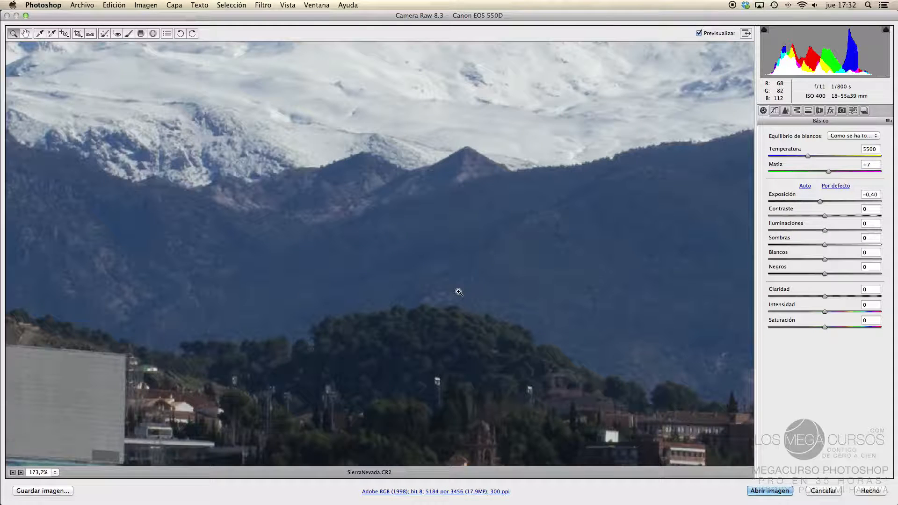
{"action": "key", "text": "super+0"}
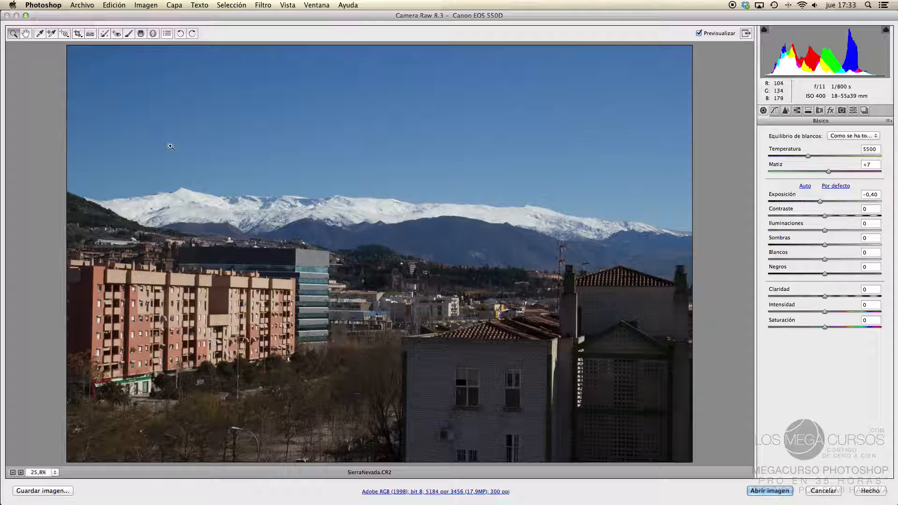
{"action": "key", "text": "super+plus"}
{"action": "key", "text": "super+plus"}
{"action": "key", "text": "super+plus"}
{"action": "key", "text": "super+plus"}
{"action": "key", "text": "super+plus"}
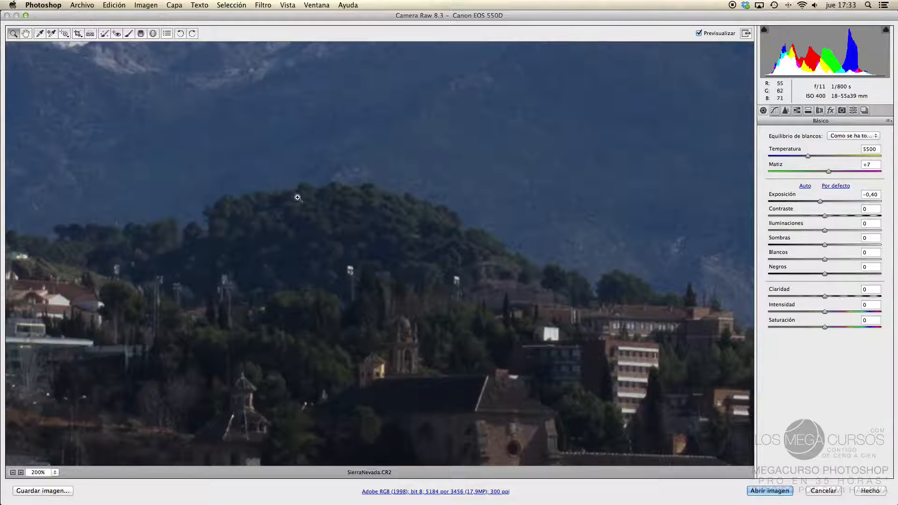
{"action": "left_click_drag", "start_coordinate": [263, 173], "coordinate": [472, 332]}
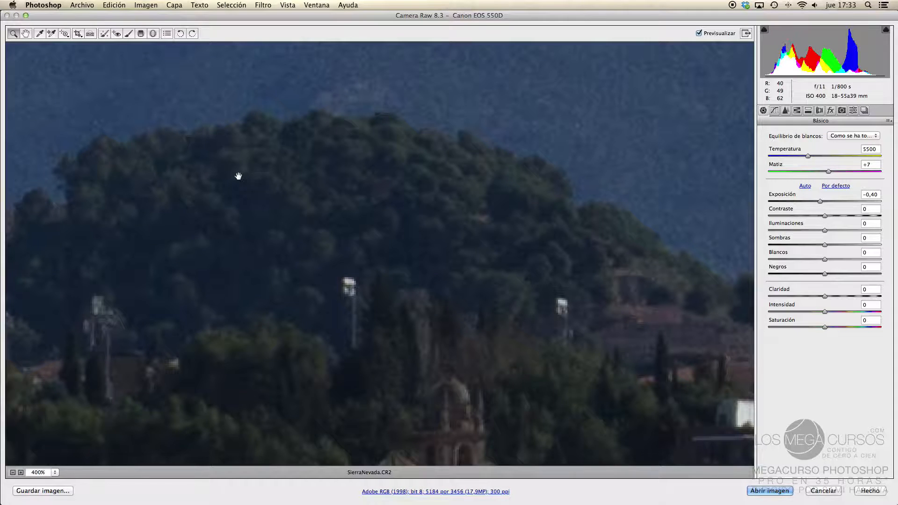
{"action": "key", "text": "super+0"}
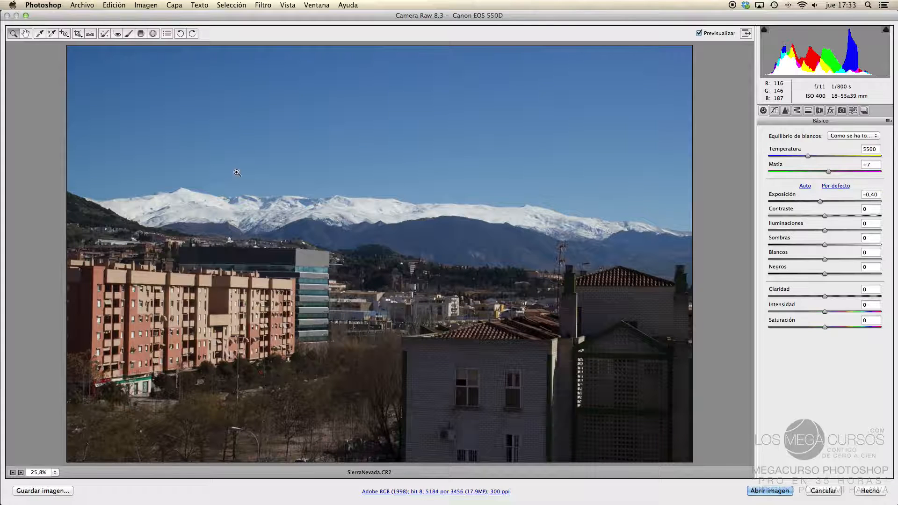
{"action": "key", "text": "super+alt+0"}
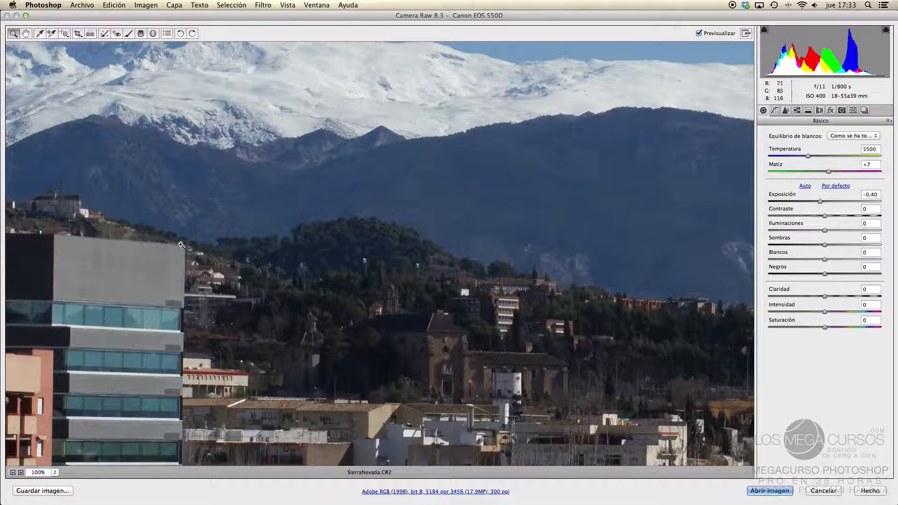
{"action": "key", "text": "super+0"}
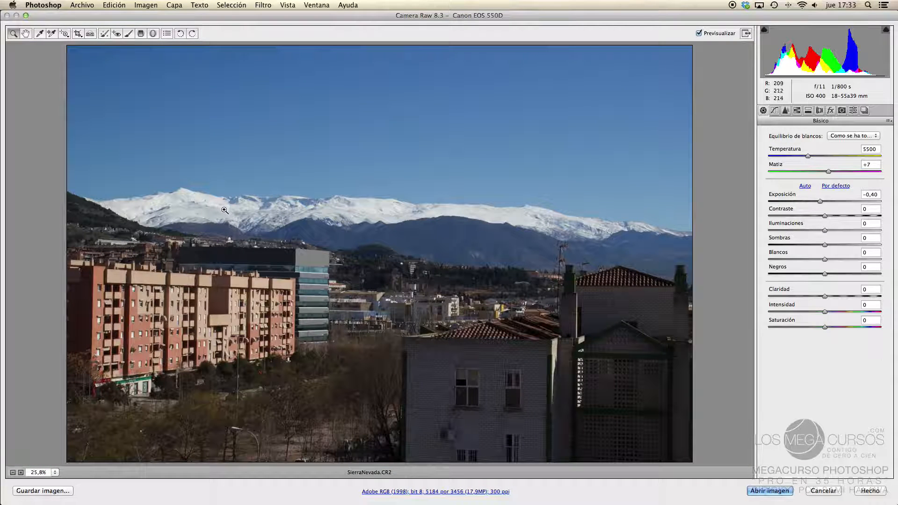
Frame the entire photo with the Crop tool.
{"action": "key", "text": "c"}
{"action": "left_click_drag", "start_coordinate": [55, 41], "coordinate": [758, 487]}
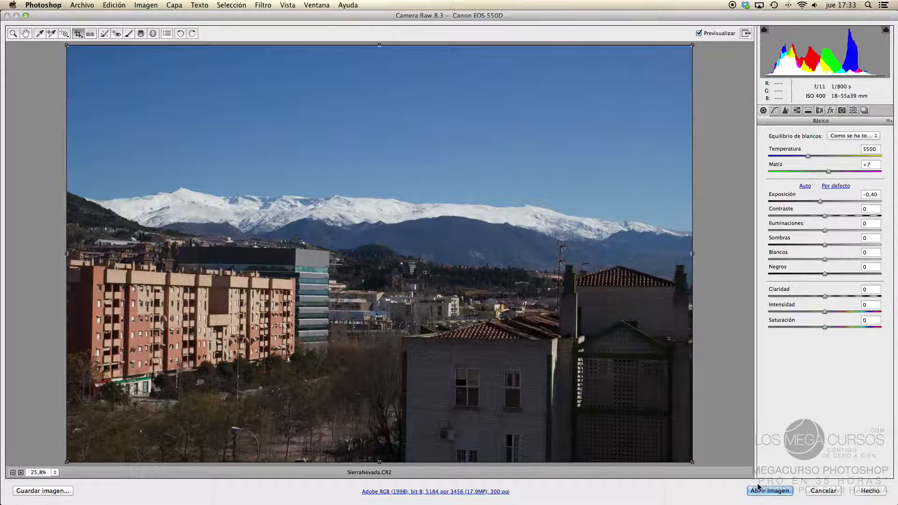
Discard the crop frame and switch to the Zoom tool.
{"action": "mouse_move", "coordinate": [65, 253]}
{"action": "left_mouse_down"}
{"action": "mouse_move", "coordinate": [74, 256]}
{"action": "mouse_move", "coordinate": [66, 253]}
{"action": "left_mouse_up"}
{"action": "key", "text": "Escape"}
{"action": "left_click", "coordinate": [13, 33]}
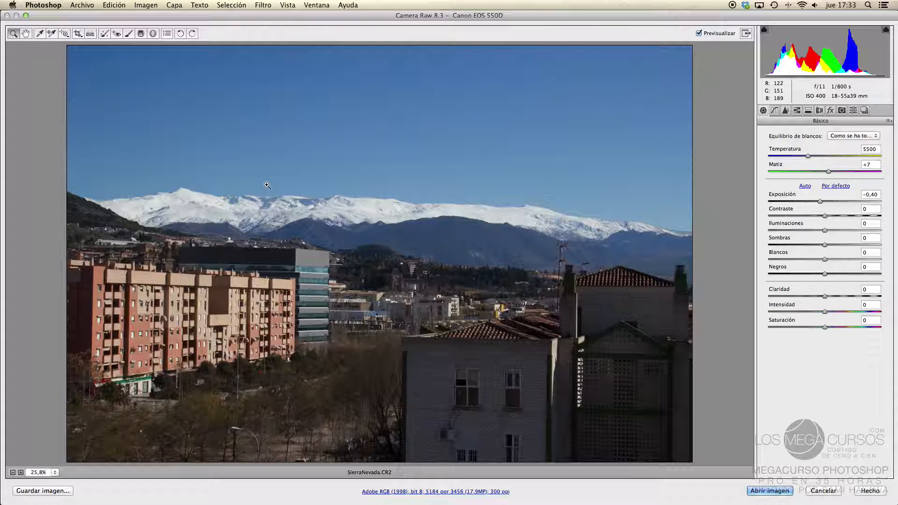
Look at the tone curve and detail settings and return to the basic adjustments.
{"action": "left_click", "coordinate": [778, 110]}
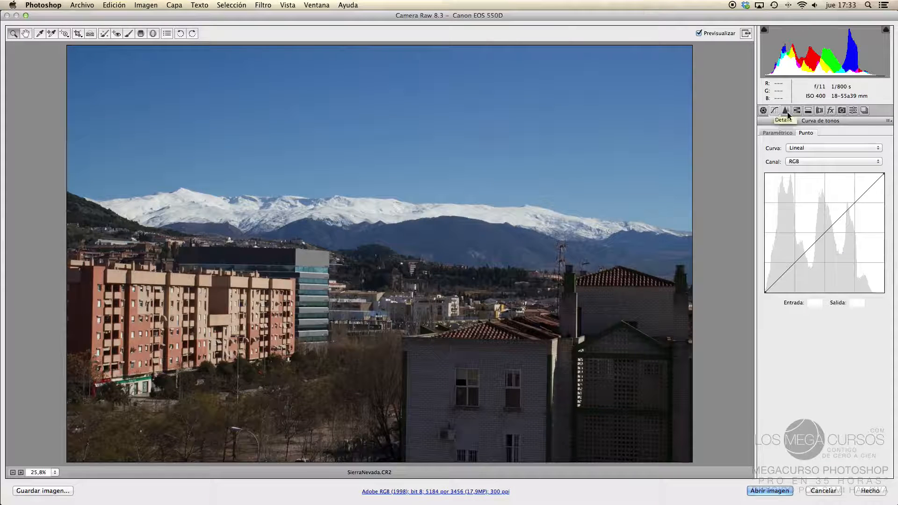
{"action": "left_click", "coordinate": [786, 110]}
{"action": "left_click", "coordinate": [763, 111]}
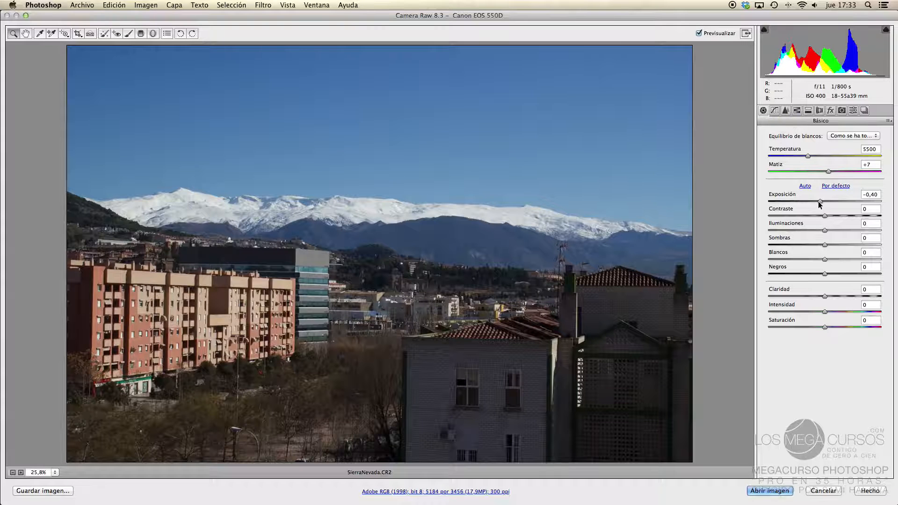
Try the exposure at -0,95 and +1,45 and a contrast of +3, and reset the contrast to 0.
{"action": "left_click_drag", "start_coordinate": [822, 202], "coordinate": [811, 204]}
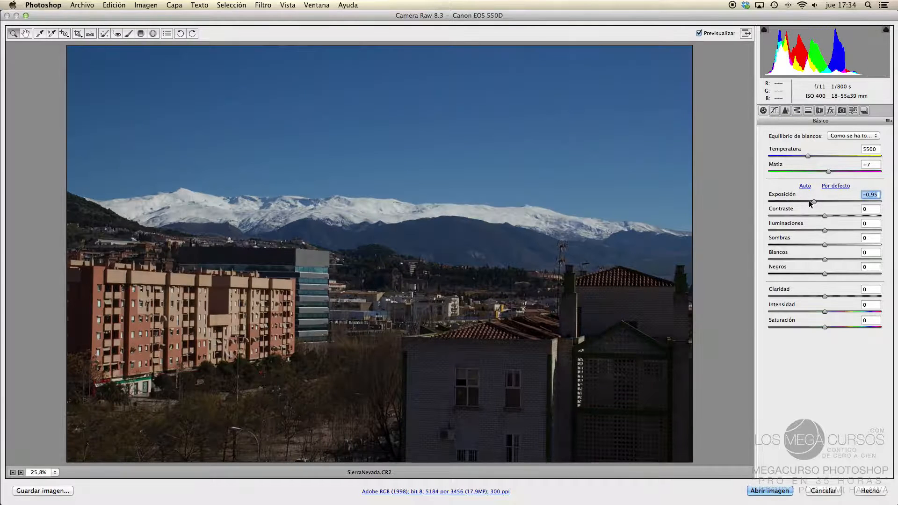
{"action": "left_click_drag", "start_coordinate": [813, 201], "coordinate": [842, 204]}
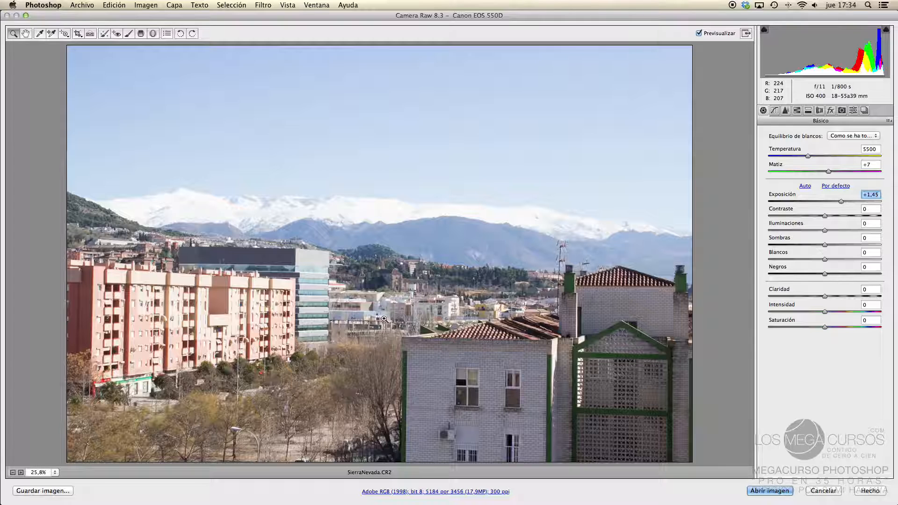
{"action": "left_click_drag", "start_coordinate": [819, 215], "coordinate": [826, 215]}
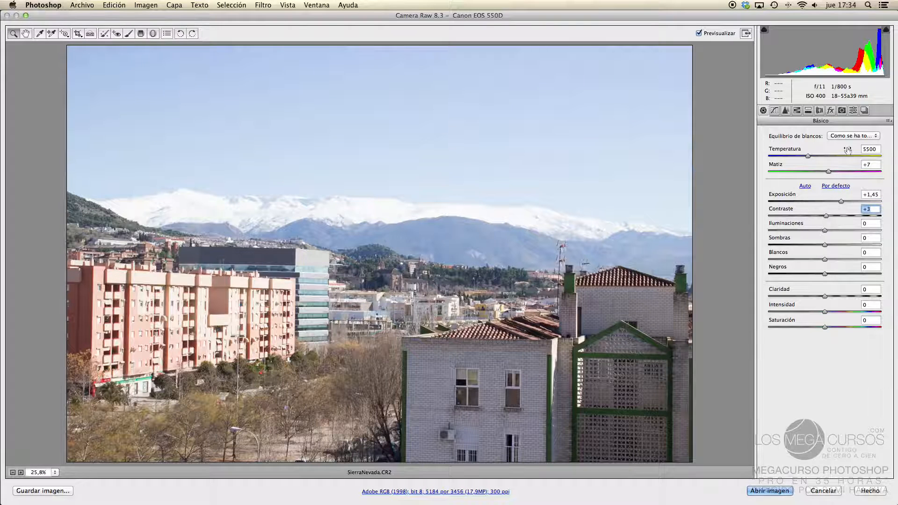
{"action": "double_click", "coordinate": [826, 215]}
Set the raw photo's exposure to 2 and open the image in Photoshop.
{"action": "left_click_drag", "start_coordinate": [842, 202], "coordinate": [839, 195]}
{"action": "left_click", "coordinate": [873, 195]}
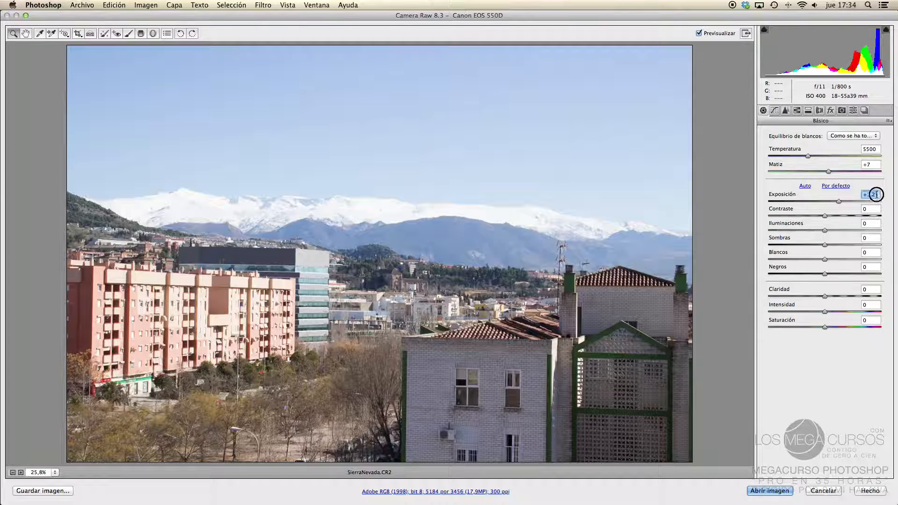
{"action": "type", "text": "2"}
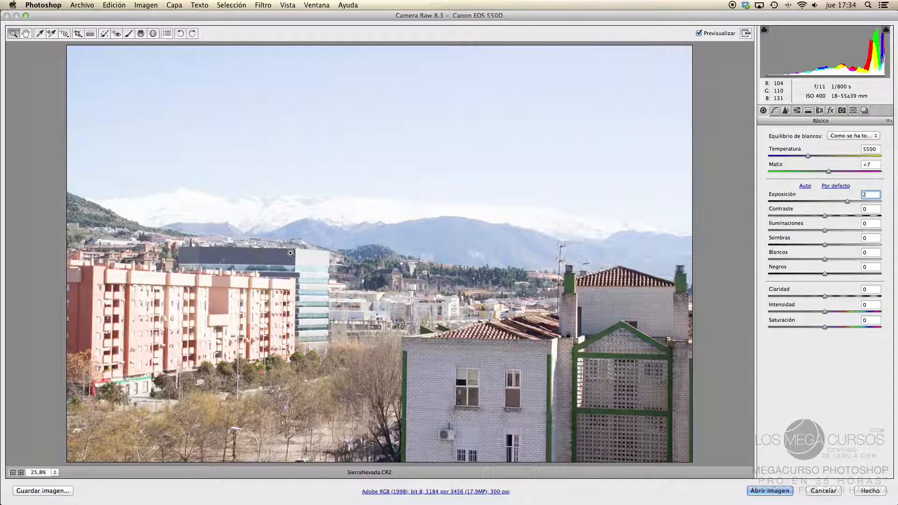
{"action": "left_click", "coordinate": [766, 491]}
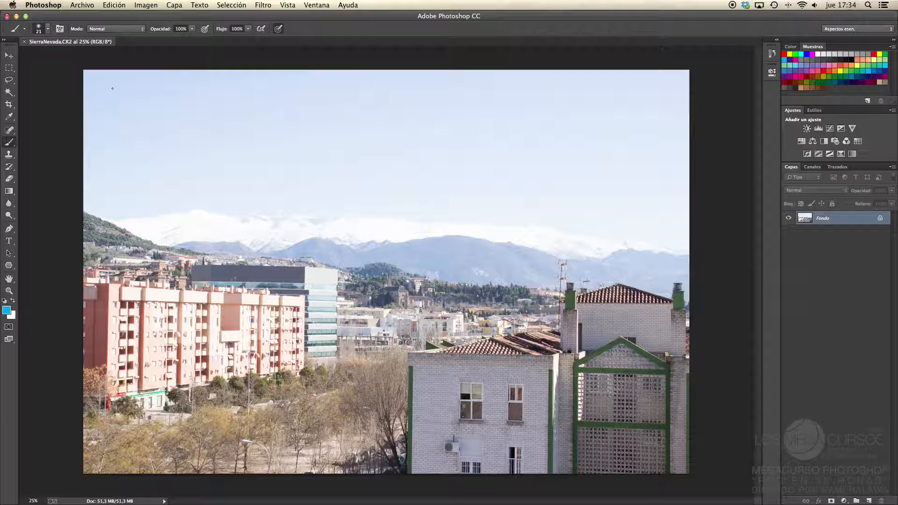
Open SierraNevada.jpg from the Finder in Photoshop and apply an Exposure adjustment of 2 to it.
{"action": "key", "text": "super+Tab"}
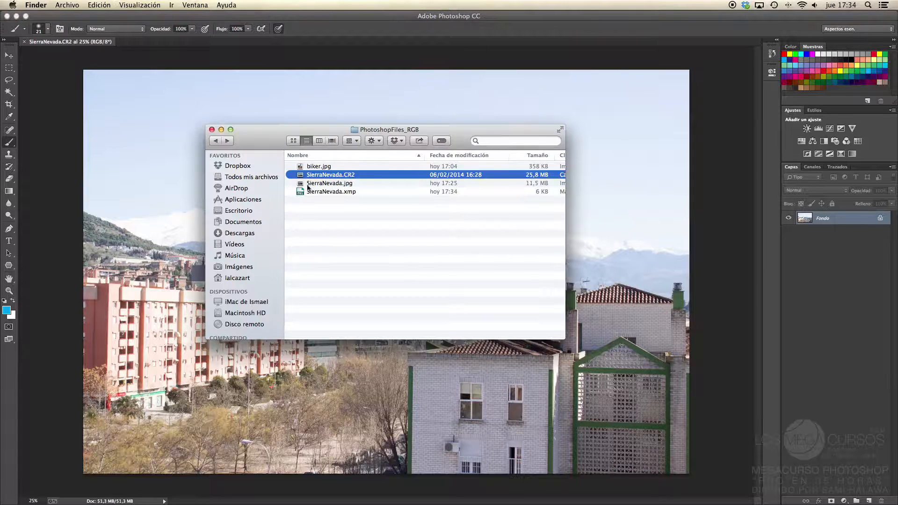
{"action": "left_click_drag", "start_coordinate": [311, 186], "coordinate": [141, 43]}
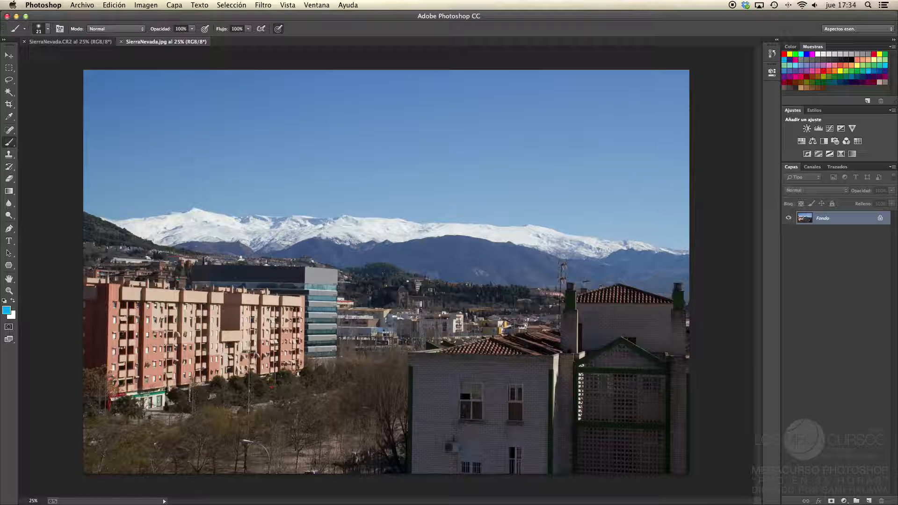
{"action": "left_click", "coordinate": [146, 6]}
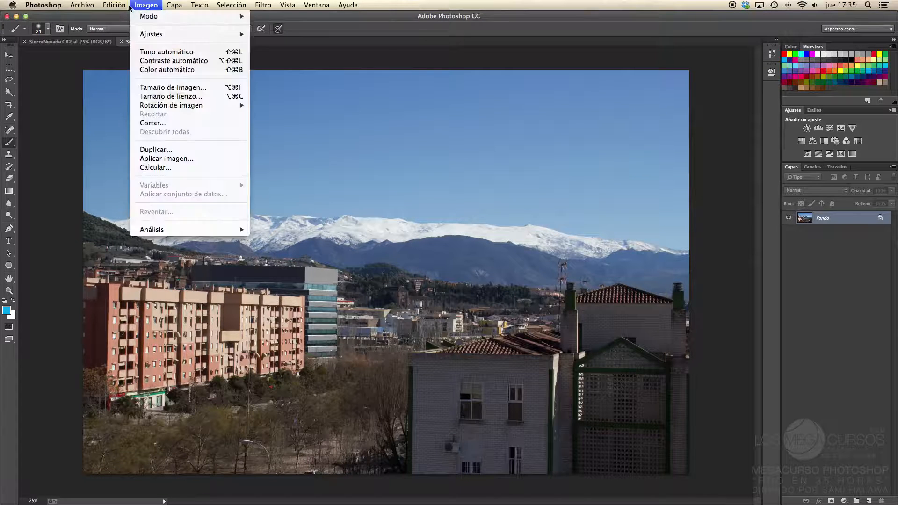
{"action": "mouse_move", "coordinate": [154, 34]}
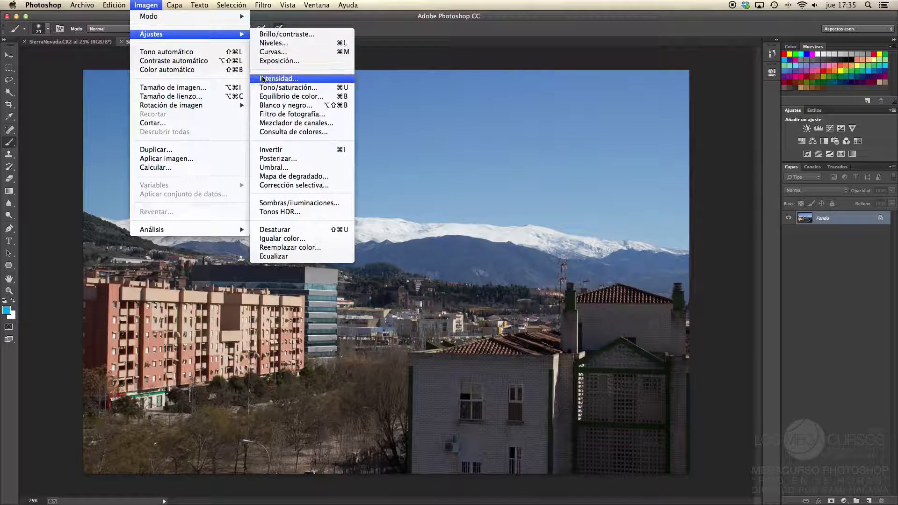
{"action": "left_click", "coordinate": [265, 61]}
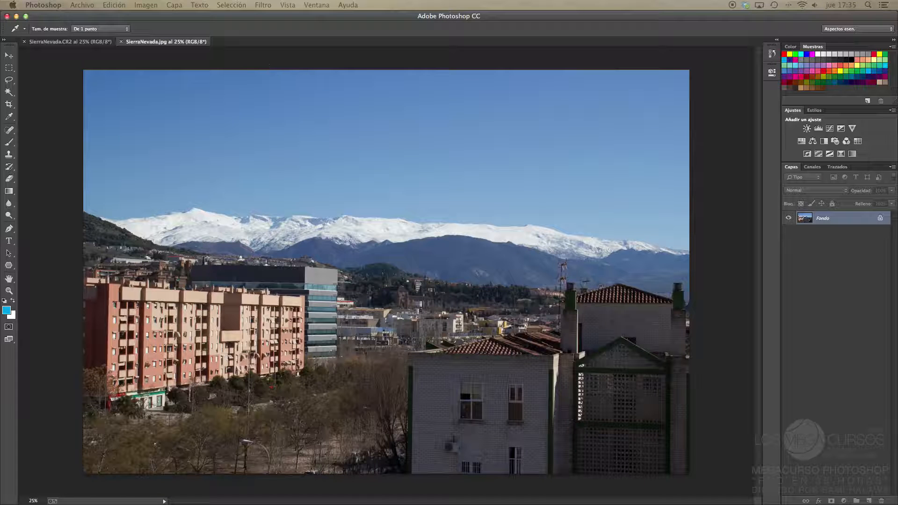
{"action": "left_click_drag", "start_coordinate": [341, 191], "coordinate": [409, 173]}
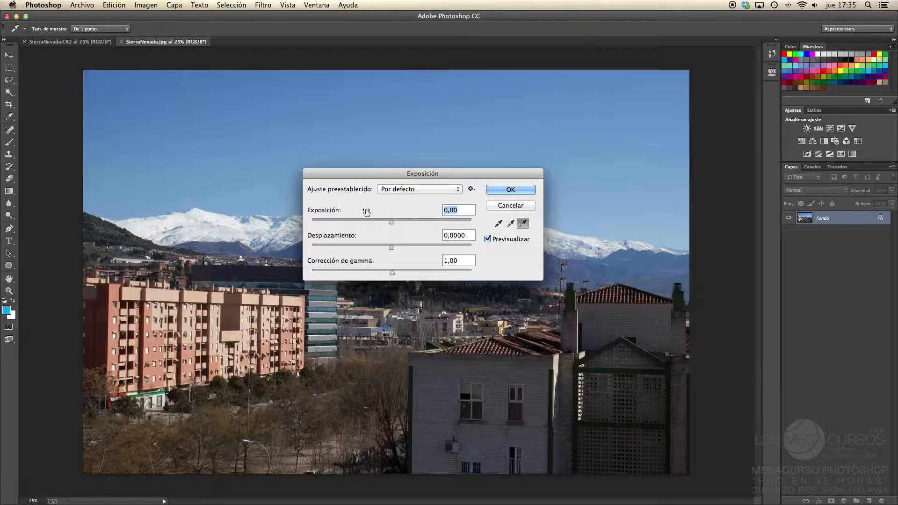
{"action": "type", "text": "2"}
{"action": "key", "text": "Return"}
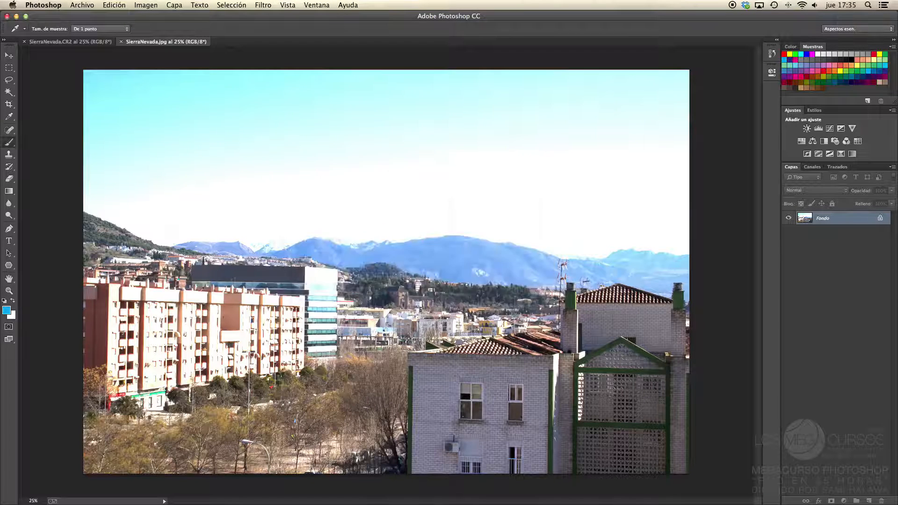
Compare the overexposed sky in the JPEG version with the same area in the raw version.
{"action": "left_click", "coordinate": [87, 43]}
{"action": "left_click", "coordinate": [182, 43]}
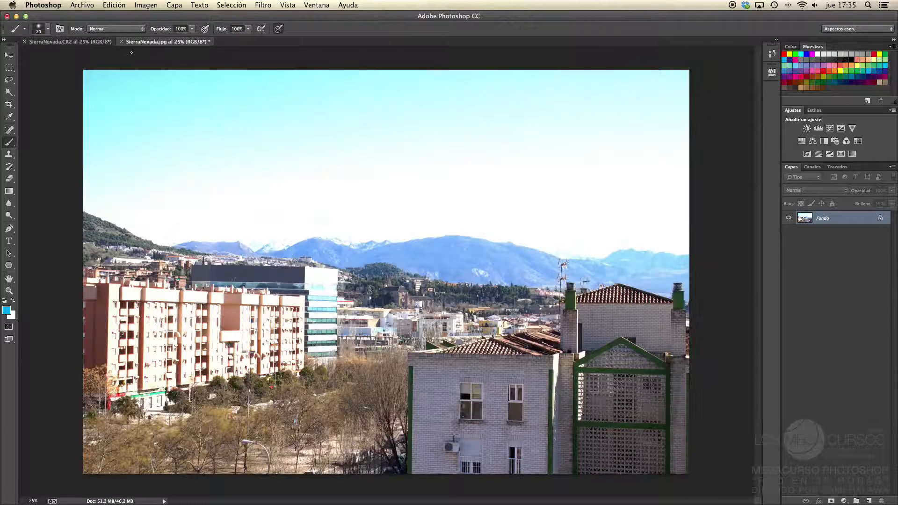
{"action": "left_click", "coordinate": [88, 44]}
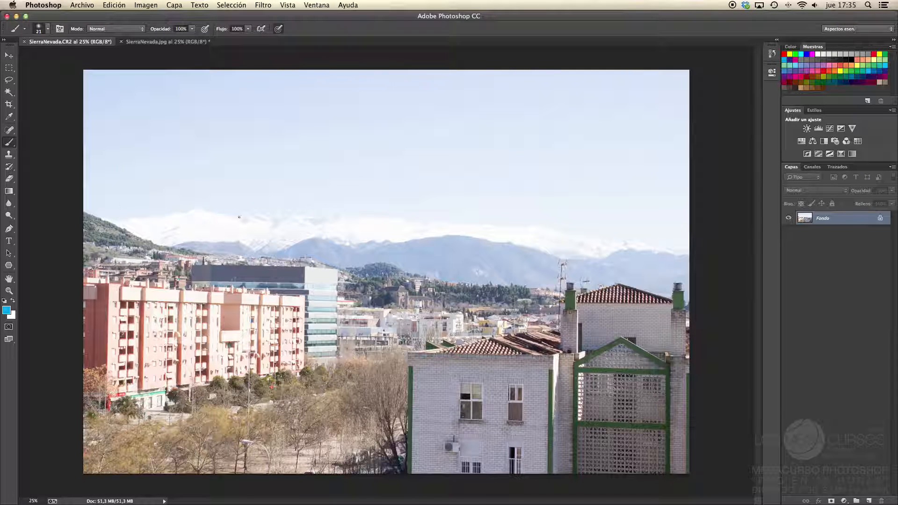
Inspect the snowy mountains in SierraNevada.CR2 up close at about 140% and return to the whole photo at 25%.
{"action": "left_click", "coordinate": [271, 222]}
{"action": "key", "text": "z"}
{"action": "left_click_drag", "start_coordinate": [280, 228], "coordinate": [305, 230]}
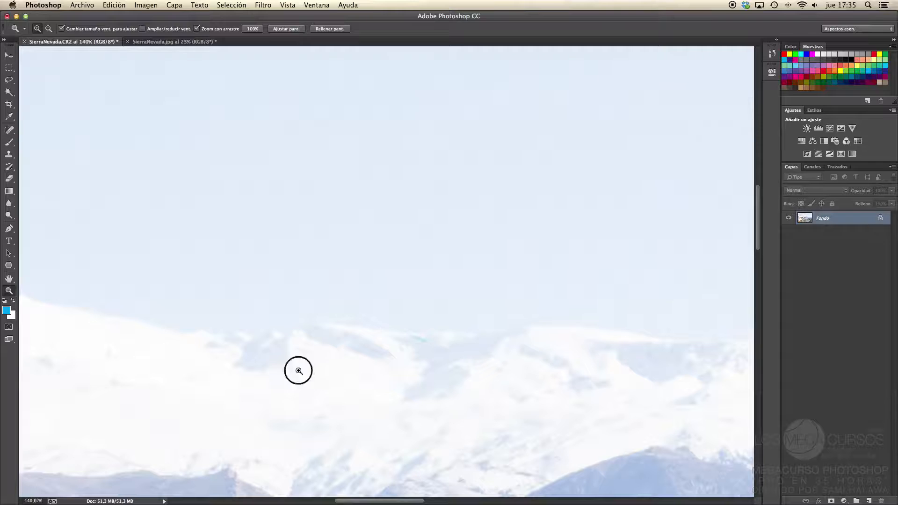
{"action": "left_click_drag", "start_coordinate": [301, 377], "coordinate": [222, 247]}
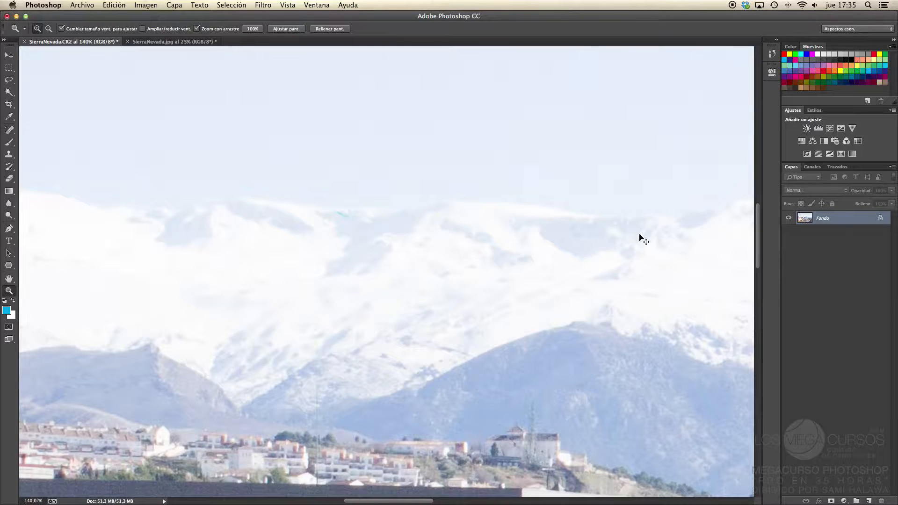
{"action": "key", "text": "super+0"}
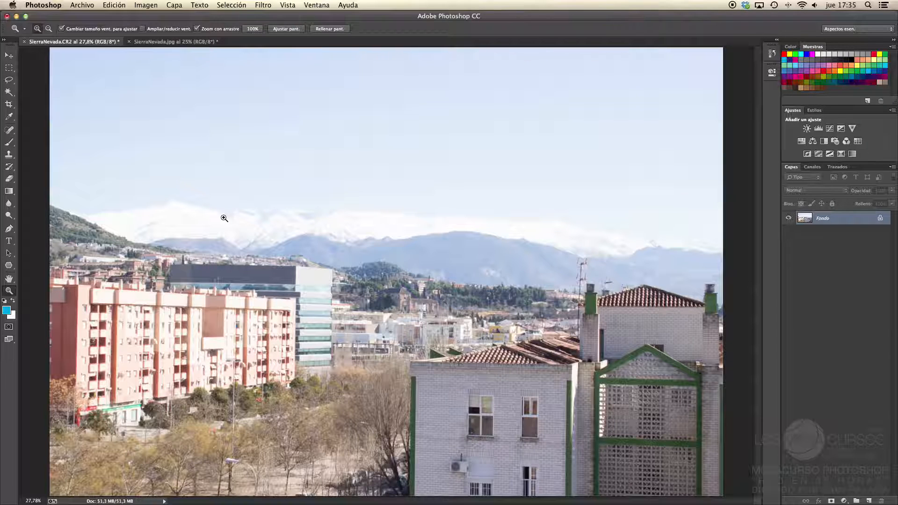
{"action": "key", "text": "super+minus"}
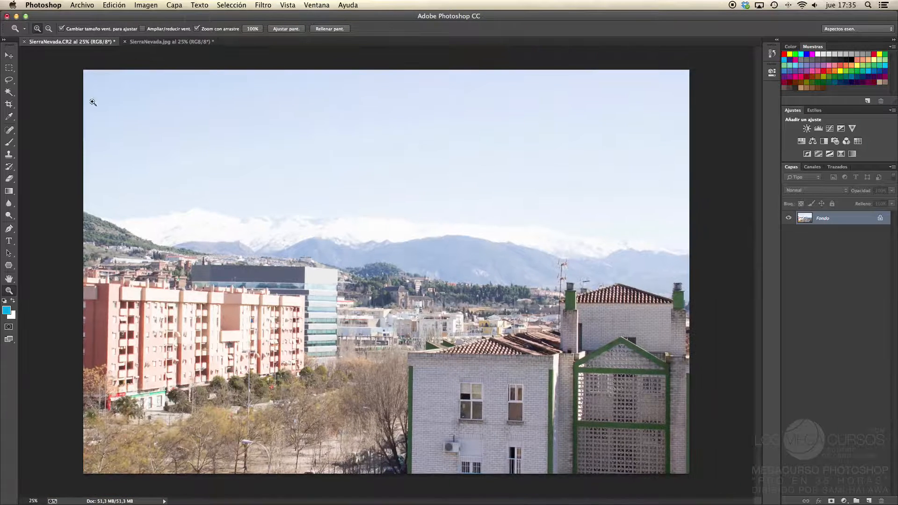
Alternate repeatedly between SierraNevada.jpg and SierraNevada.CR2 to compare sky, snow, mountain and building detail after the exposure increase.
{"action": "left_click", "coordinate": [144, 42]}
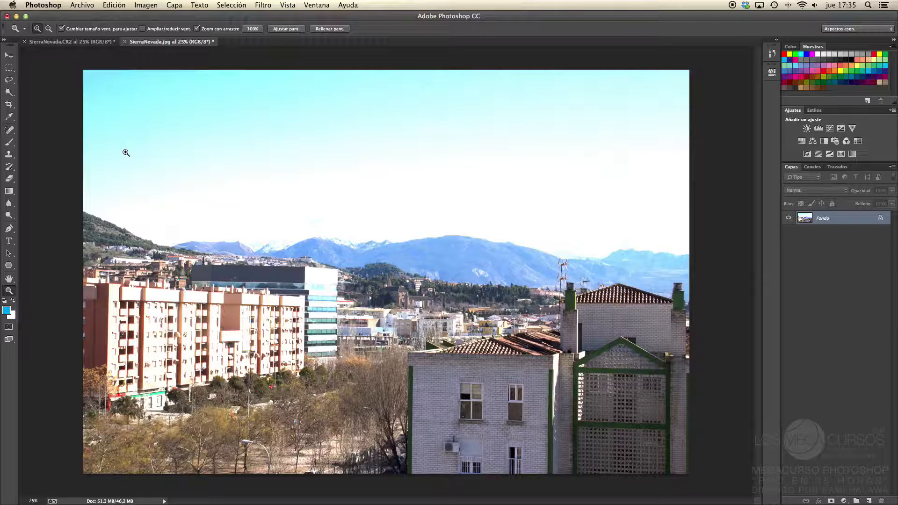
{"action": "left_click", "coordinate": [70, 42]}
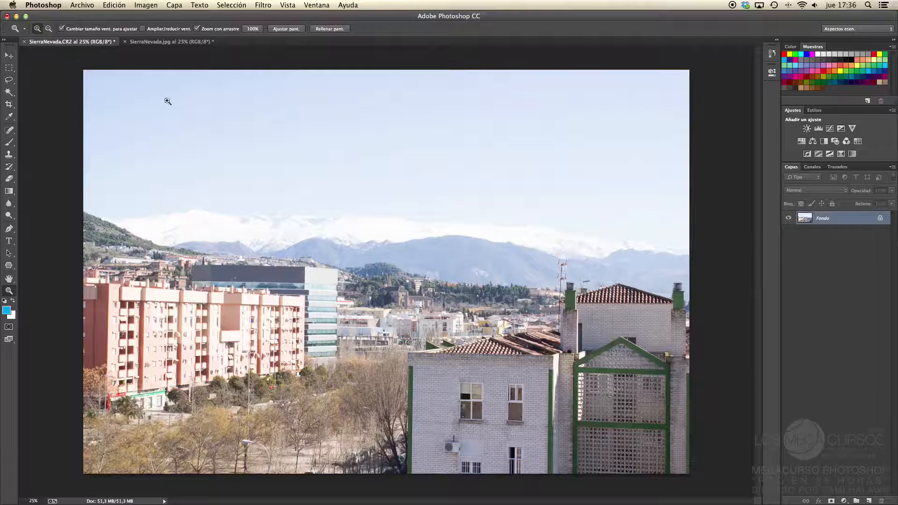
{"action": "left_click", "coordinate": [156, 42]}
{"action": "left_click", "coordinate": [67, 44]}
{"action": "left_click", "coordinate": [172, 43]}
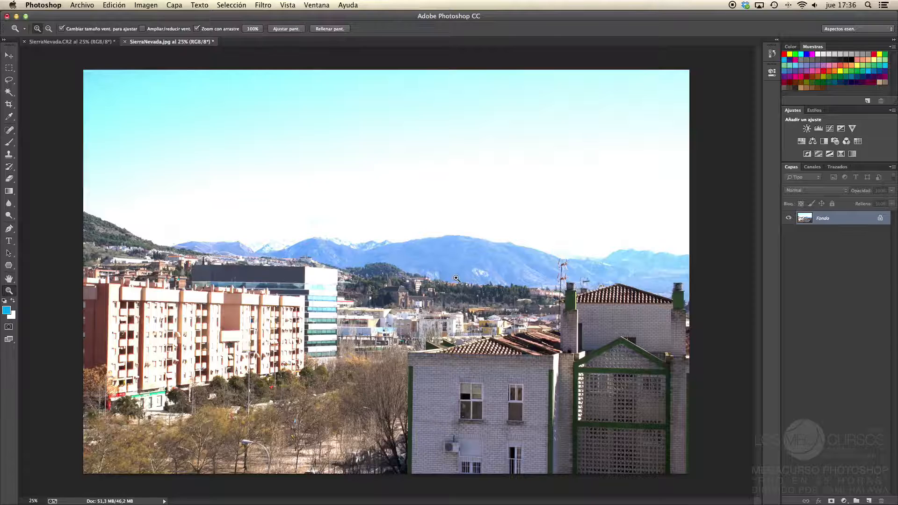
{"action": "left_click", "coordinate": [93, 43]}
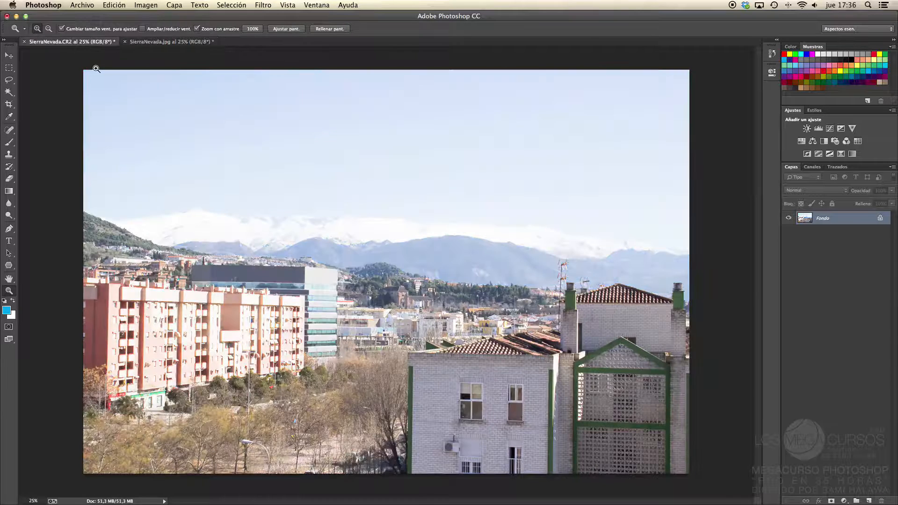
{"action": "left_click", "coordinate": [174, 43]}
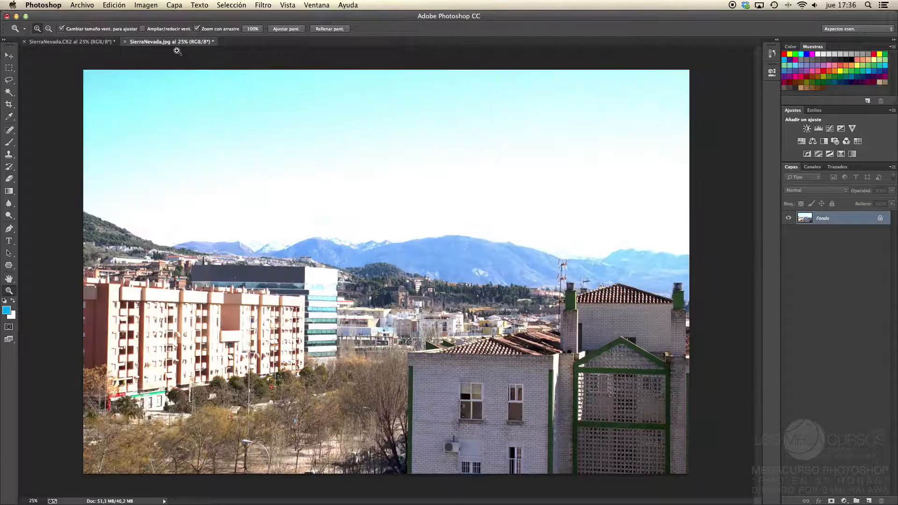
{"action": "left_click", "coordinate": [87, 44]}
{"action": "left_click", "coordinate": [181, 43]}
{"action": "left_click", "coordinate": [89, 44]}
{"action": "left_click", "coordinate": [175, 45]}
{"action": "left_click", "coordinate": [85, 45]}
{"action": "left_click", "coordinate": [165, 44]}
{"action": "left_click", "coordinate": [82, 41]}
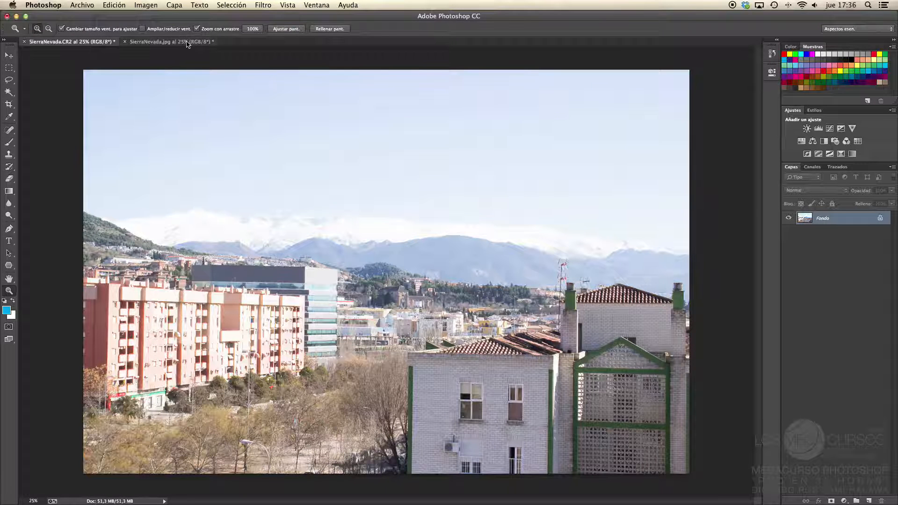
{"action": "left_click", "coordinate": [186, 42]}
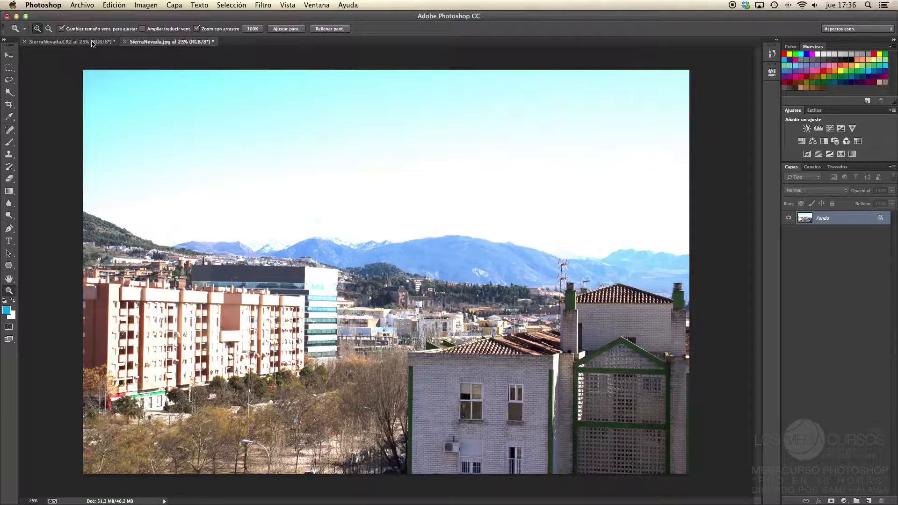
{"action": "left_click", "coordinate": [94, 43]}
Undo the exposure adjustment on SierraNevada.jpg and close SierraNevada.CR2 without saving.
{"action": "left_click", "coordinate": [156, 42]}
{"action": "key", "text": "super+z"}
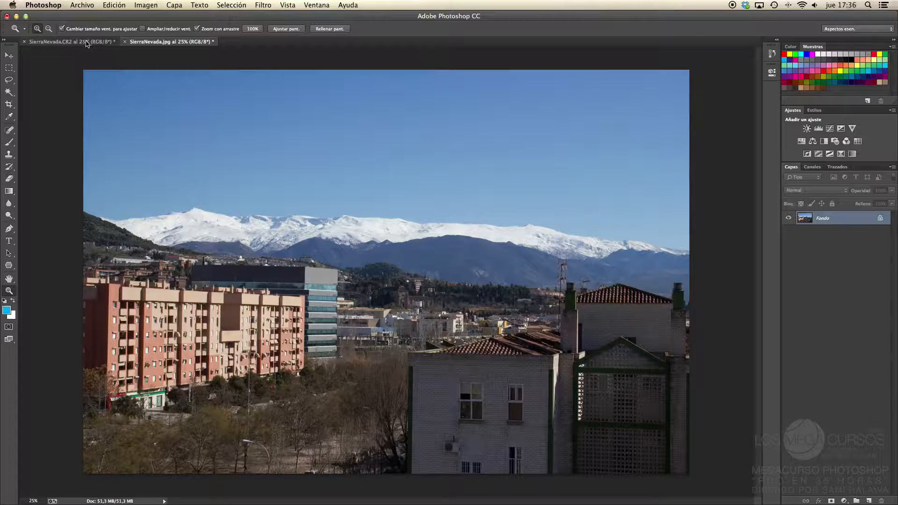
{"action": "left_click", "coordinate": [55, 42]}
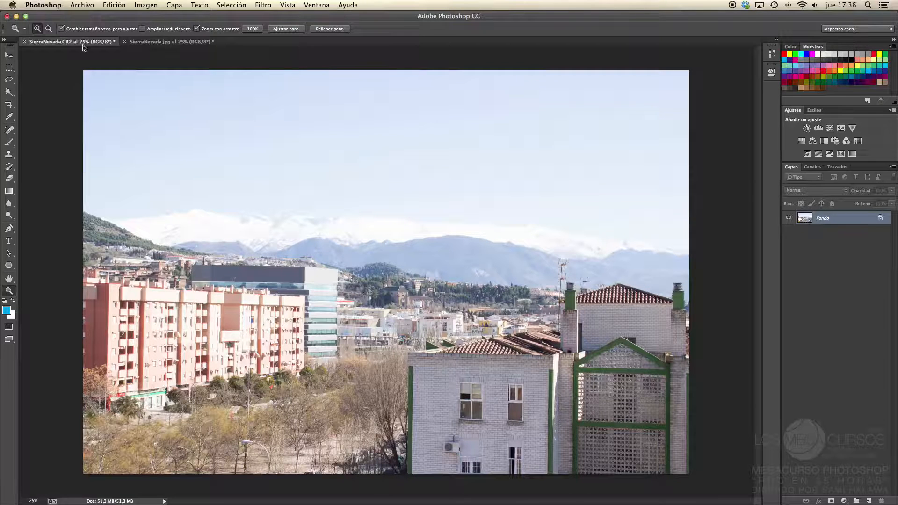
{"action": "left_click", "coordinate": [24, 42]}
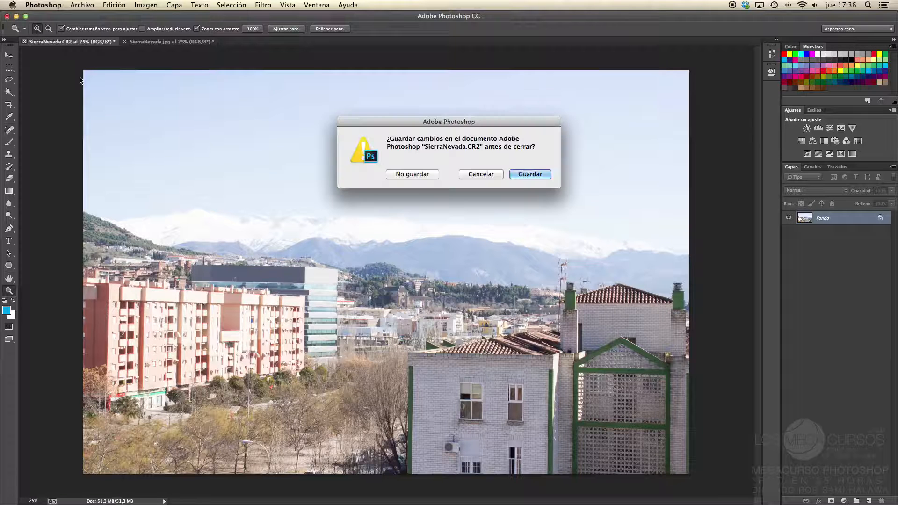
{"action": "left_click", "coordinate": [416, 175]}
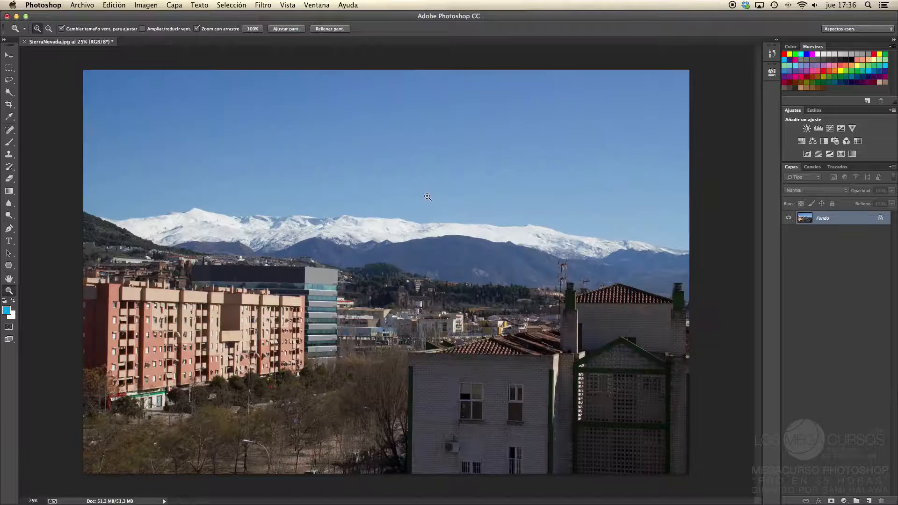
Switch to the Finder and reopen SierraNevada.CR2 in Camera Raw.
{"action": "key", "text": "super+Tab"}
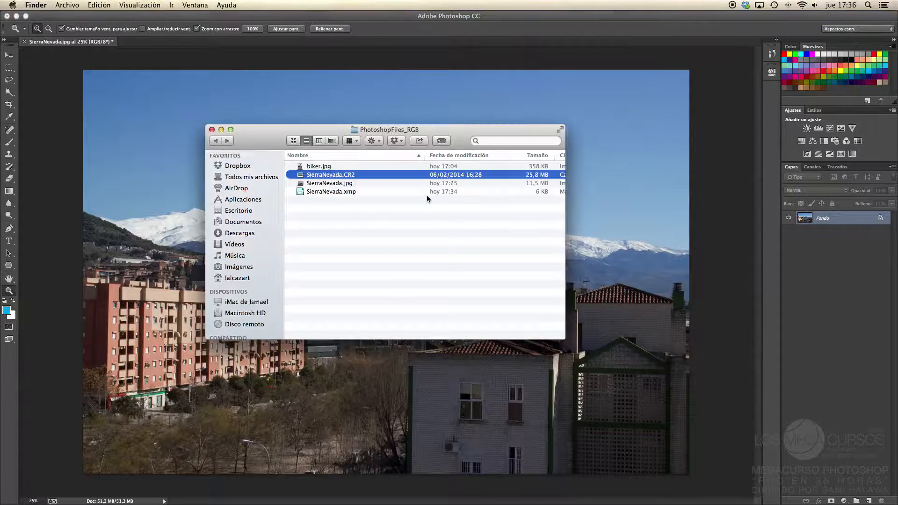
{"action": "double_click", "coordinate": [325, 176]}
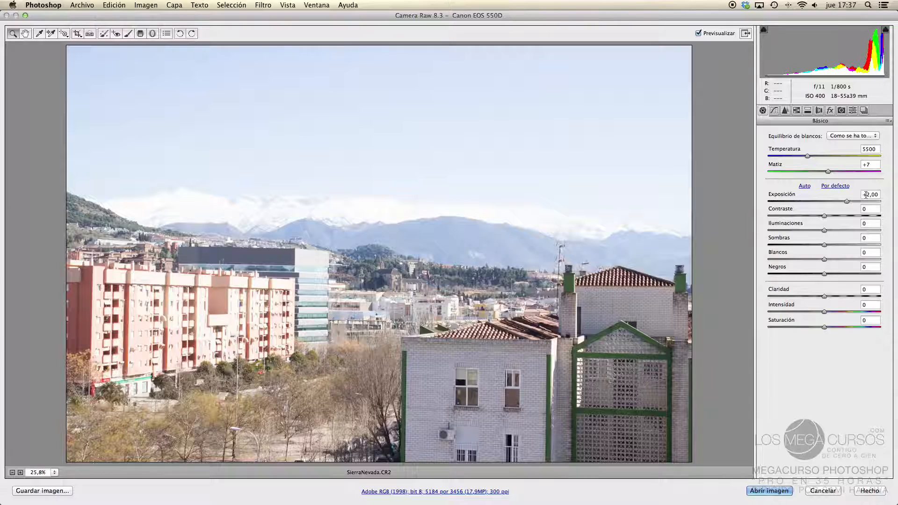
Set the exposure of SierraNevada.CR2 to -2,00.
{"action": "left_click_drag", "start_coordinate": [847, 202], "coordinate": [812, 202]}
{"action": "type", "text": "-2"}
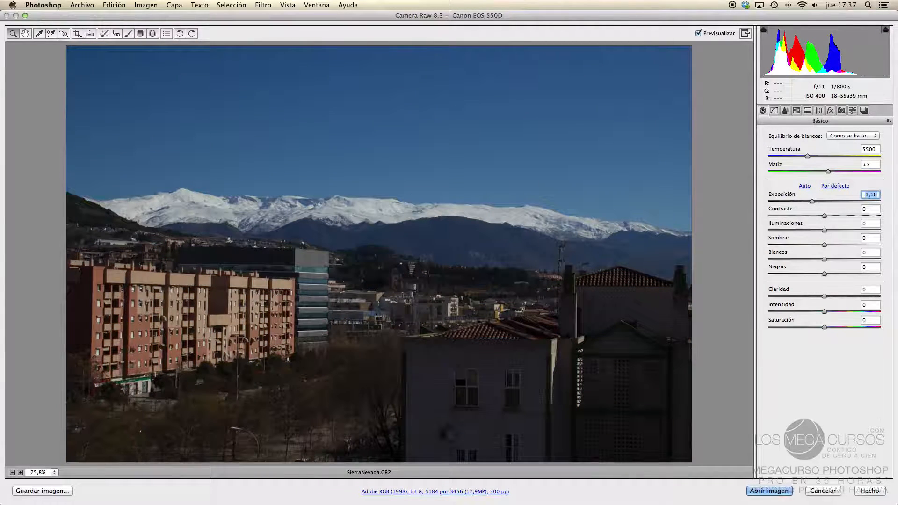
{"action": "key", "text": "Return"}
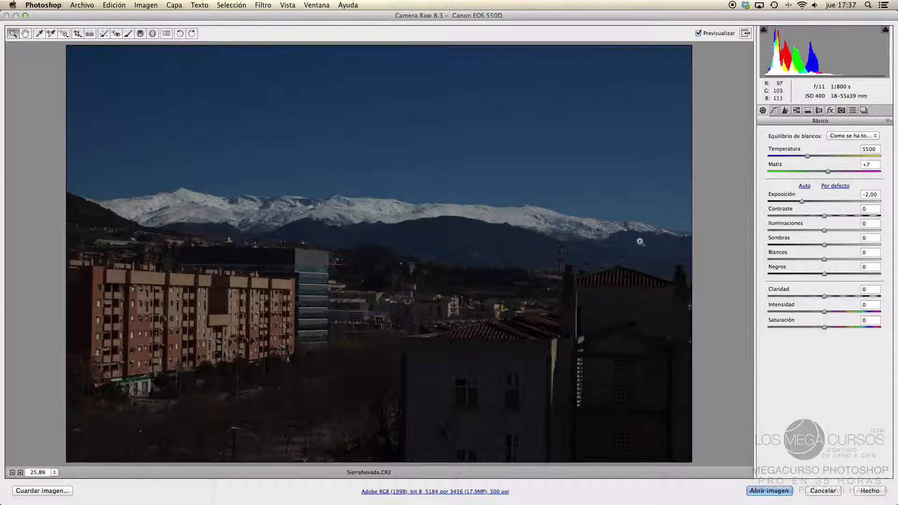
Try brightening the raw photo's exposure to about +1,00, undo it, raise it to +1,05 and lower it to -1,40.
{"action": "left_click_drag", "start_coordinate": [802, 201], "coordinate": [837, 202]}
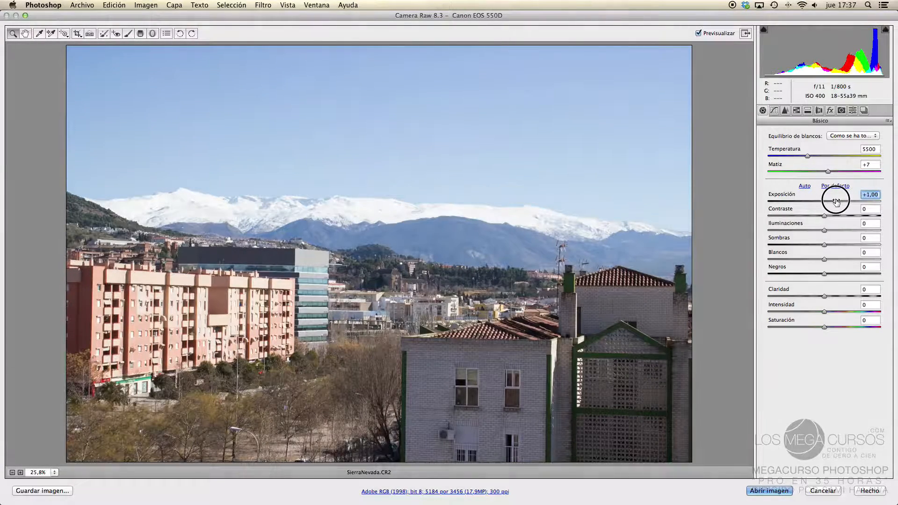
{"action": "key", "text": "super+z"}
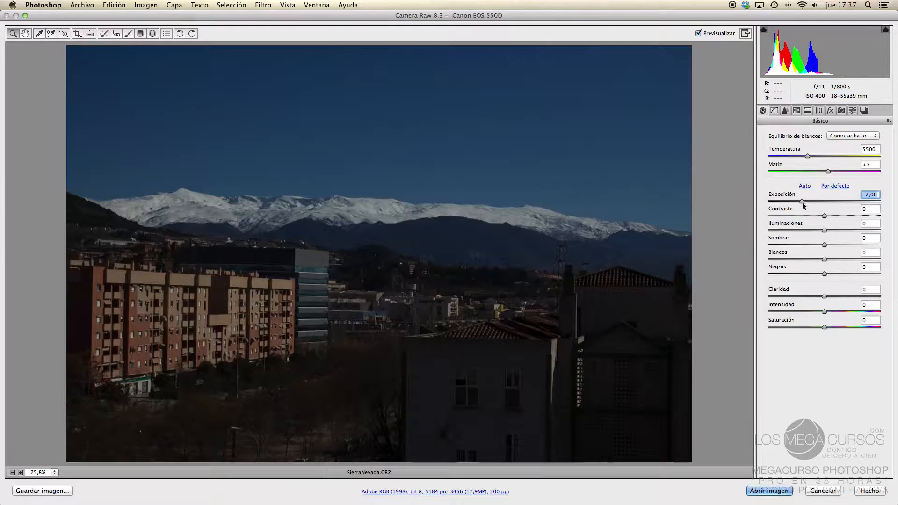
{"action": "left_click_drag", "start_coordinate": [802, 202], "coordinate": [836, 201]}
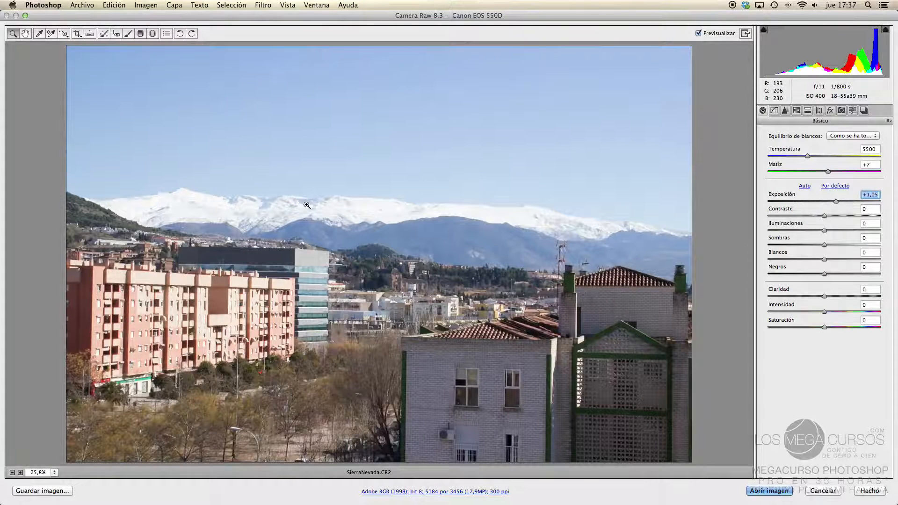
{"action": "left_click_drag", "start_coordinate": [835, 201], "coordinate": [809, 202]}
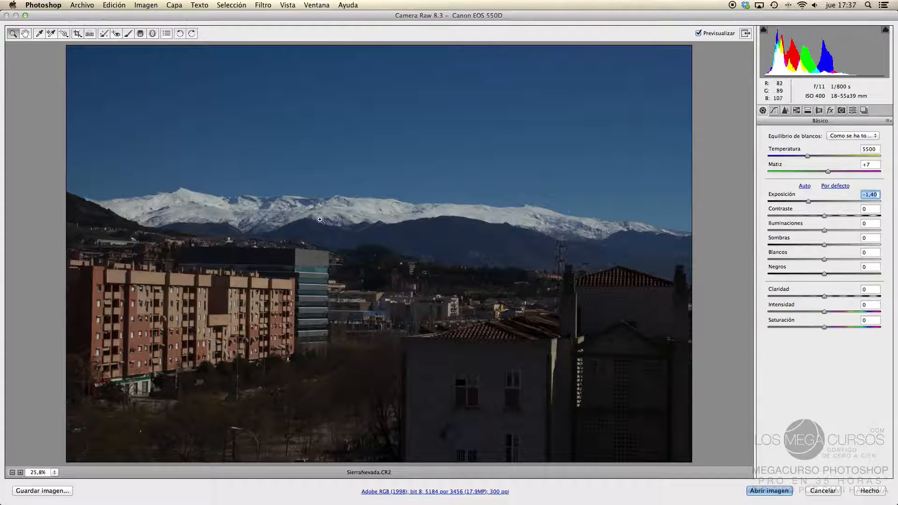
Inspect the snowy mountains up close, lower the exposure to -1,75 and open the developed photo as a document.
{"action": "left_click", "coordinate": [183, 174]}
{"action": "left_click_drag", "start_coordinate": [183, 174], "coordinate": [408, 285]}
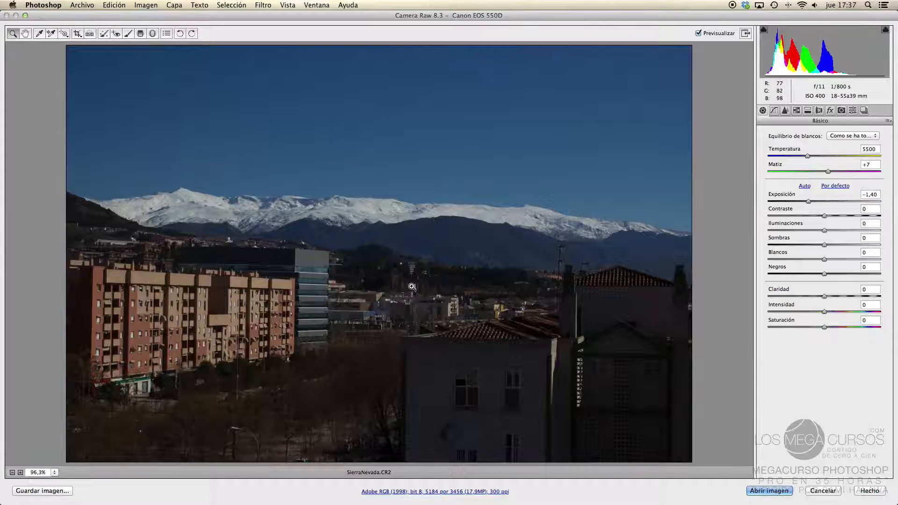
{"action": "left_click_drag", "start_coordinate": [247, 181], "coordinate": [409, 349]}
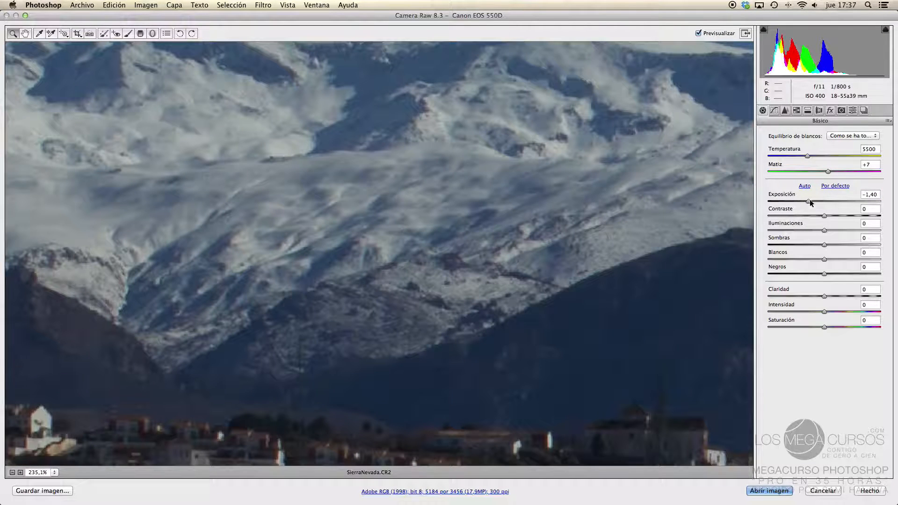
{"action": "mouse_move", "coordinate": [809, 202]}
{"action": "left_mouse_down"}
{"action": "mouse_move", "coordinate": [846, 200]}
{"action": "mouse_move", "coordinate": [805, 201]}
{"action": "left_mouse_up"}
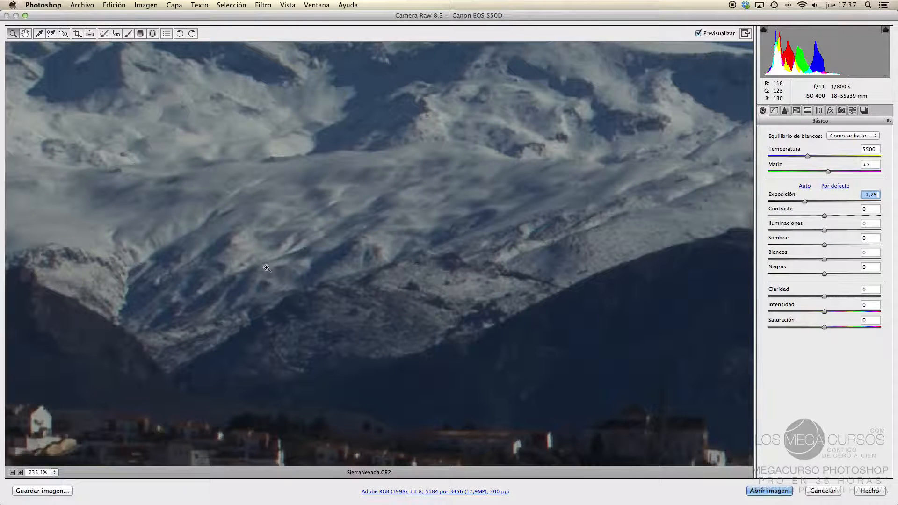
{"action": "key", "text": "Return"}
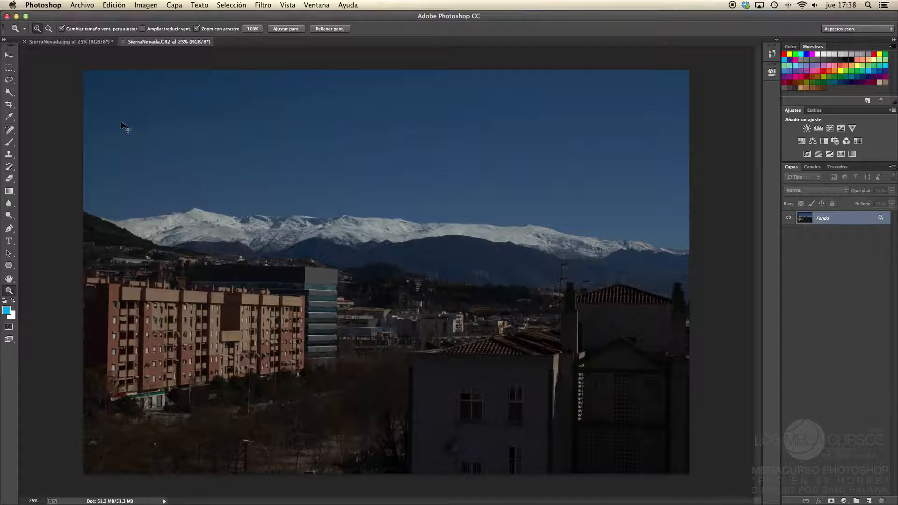
Reopen SierraNevada.CR2 in Camera Raw and set its exposure to -2,00.
{"action": "double_click", "coordinate": [307, 175]}
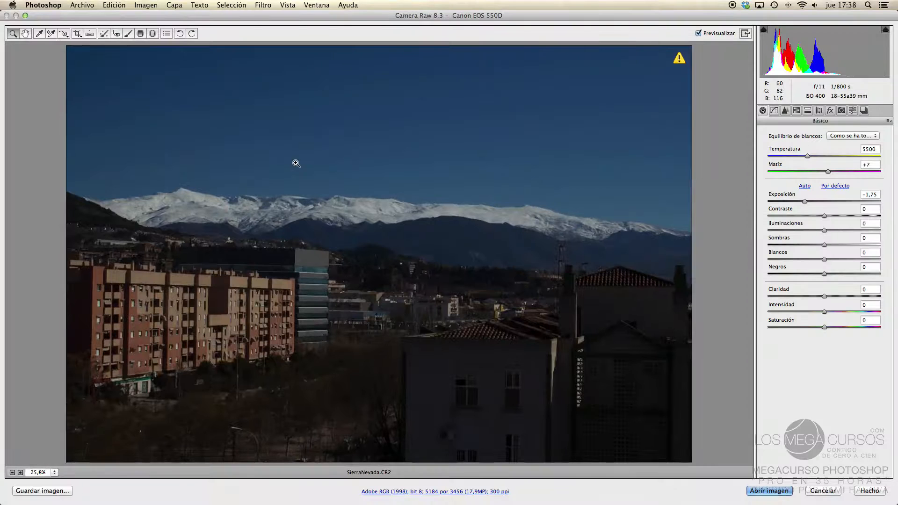
{"action": "left_click_drag", "start_coordinate": [806, 202], "coordinate": [808, 201]}
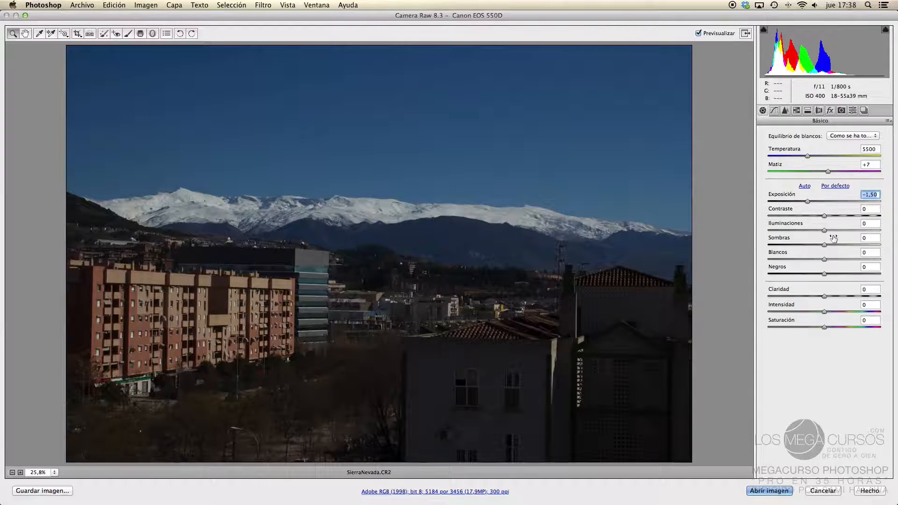
{"action": "type", "text": "2"}
{"action": "left_click_drag", "start_coordinate": [845, 202], "coordinate": [808, 202]}
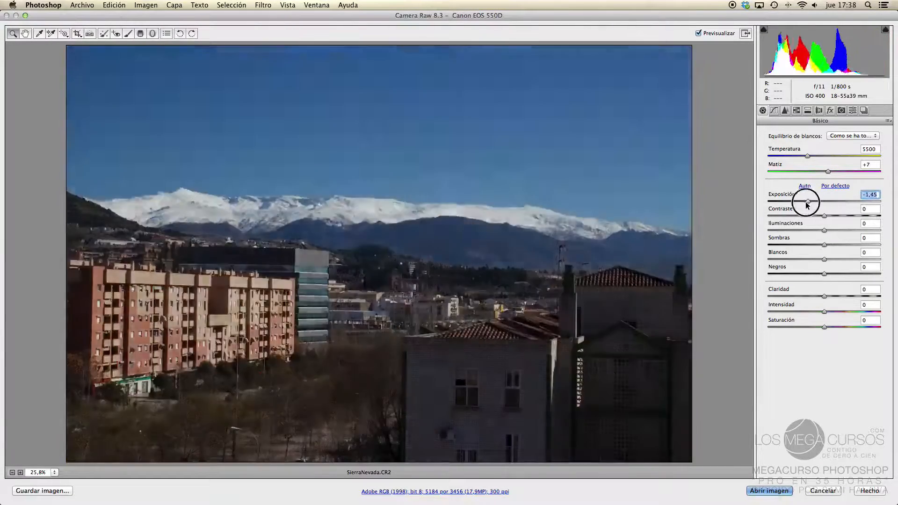
{"action": "left_click", "coordinate": [875, 195]}
{"action": "type", "text": "-2"}
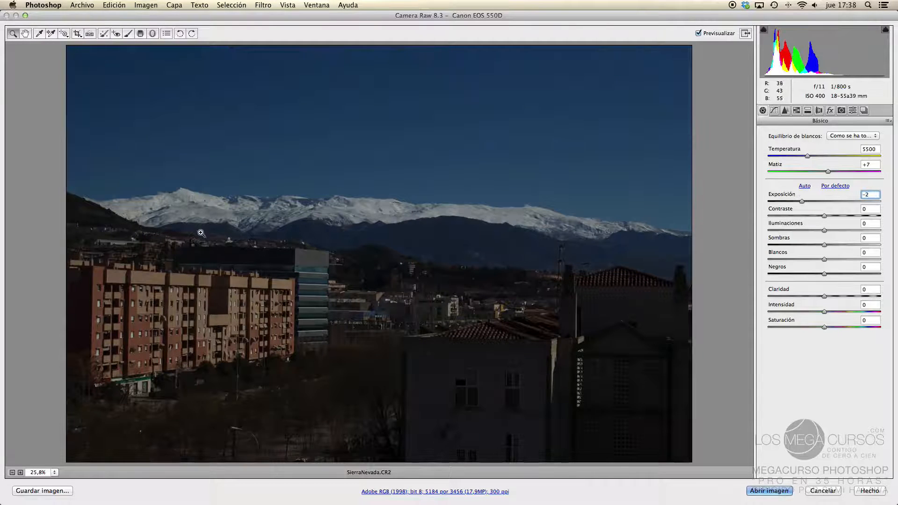
{"action": "left_click", "coordinate": [372, 492]}
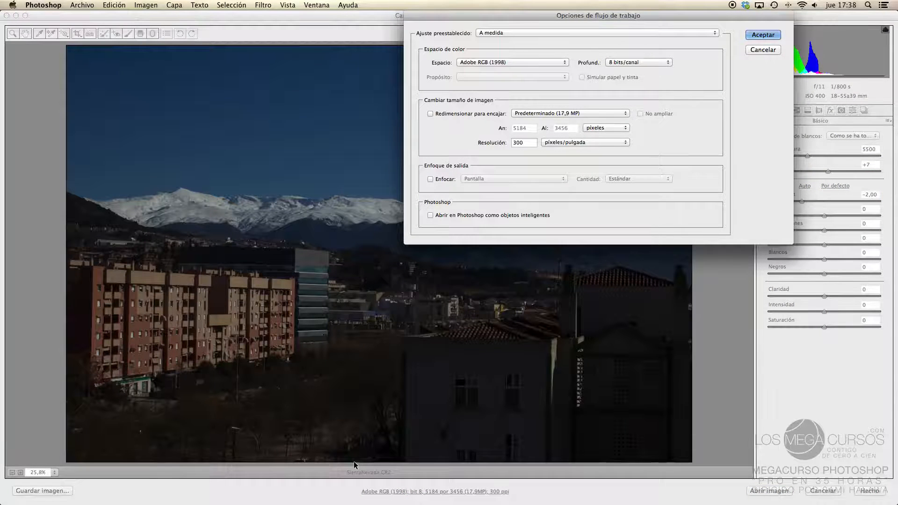
{"action": "left_click_drag", "start_coordinate": [417, 18], "coordinate": [329, 66]}
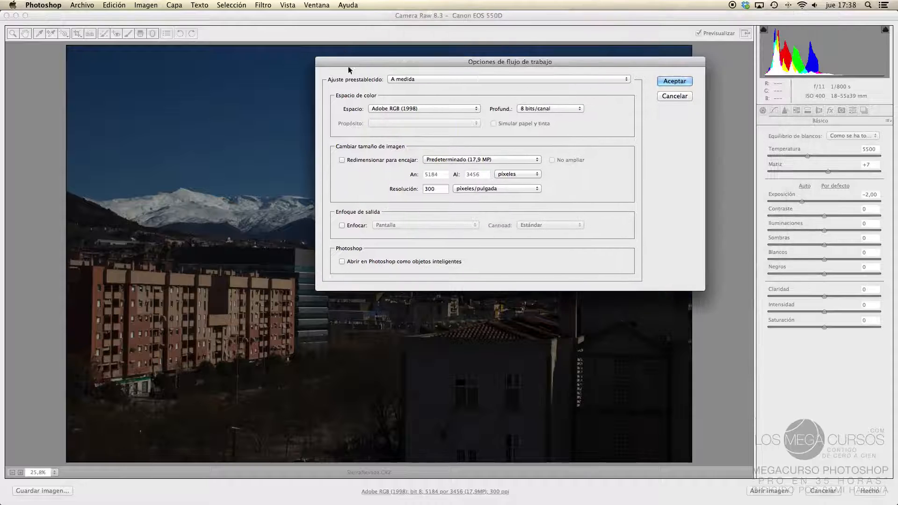
{"action": "left_click", "coordinate": [667, 98]}
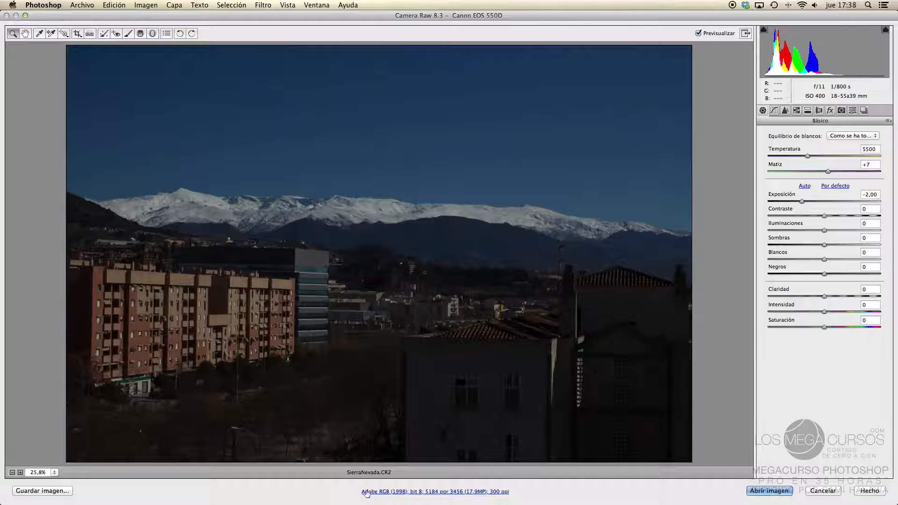
Set the raw workflow options to 16 bits per channel and to open photos as smart objects.
{"action": "left_click", "coordinate": [440, 494]}
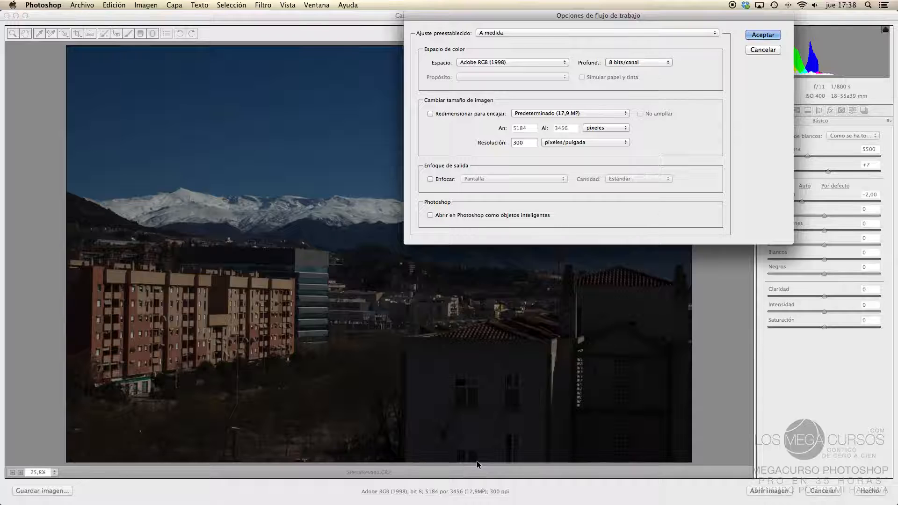
{"action": "left_click_drag", "start_coordinate": [467, 19], "coordinate": [373, 99]}
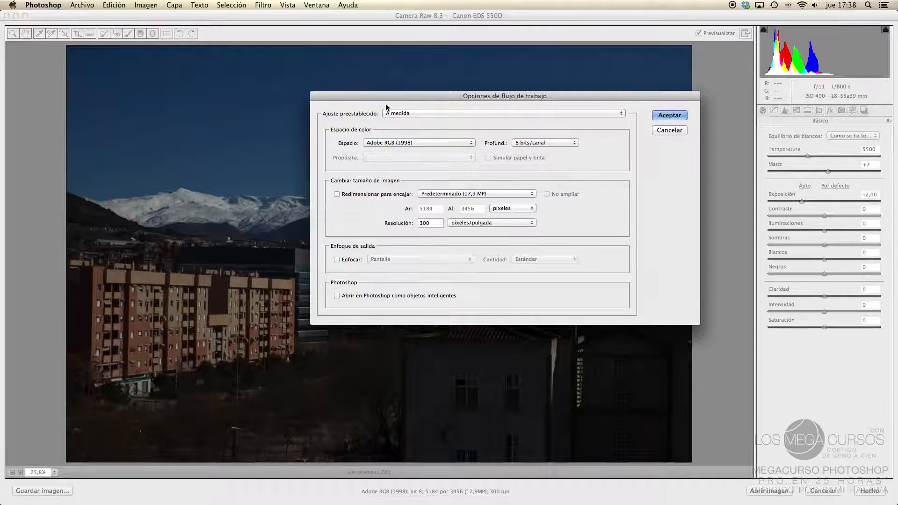
{"action": "left_click", "coordinate": [538, 143]}
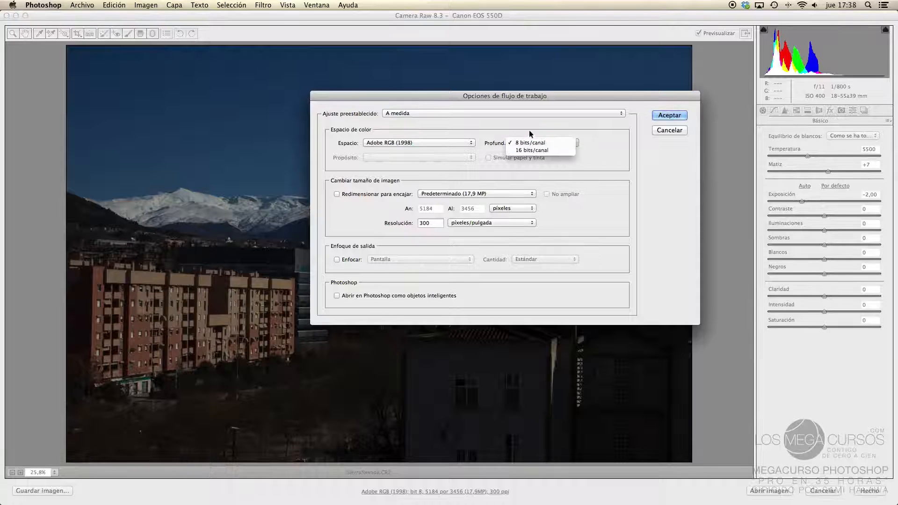
{"action": "left_click", "coordinate": [526, 151]}
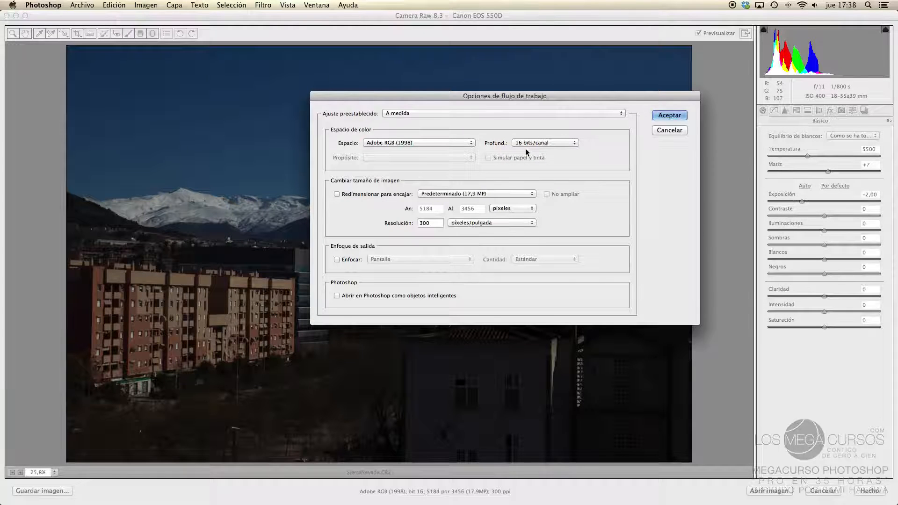
{"action": "left_click", "coordinate": [568, 144]}
{"action": "left_click", "coordinate": [573, 144]}
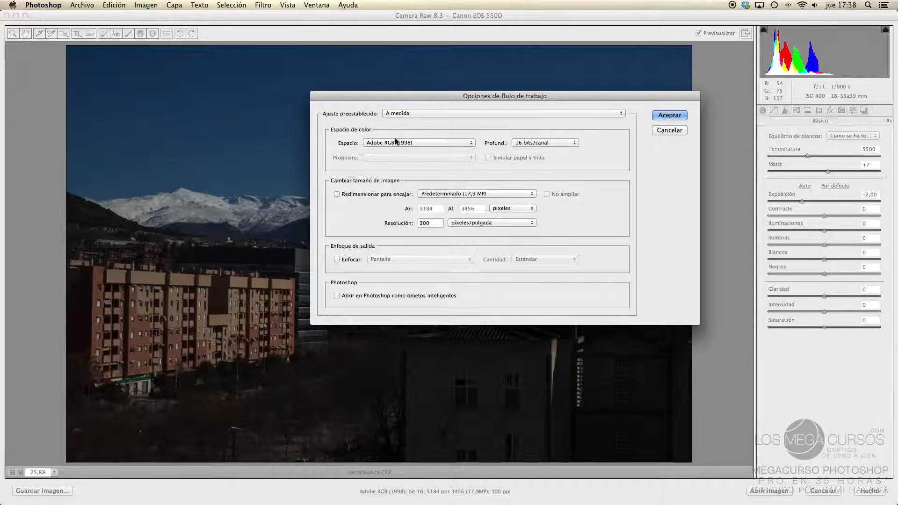
{"action": "left_click", "coordinate": [336, 295]}
{"action": "left_click", "coordinate": [661, 115]}
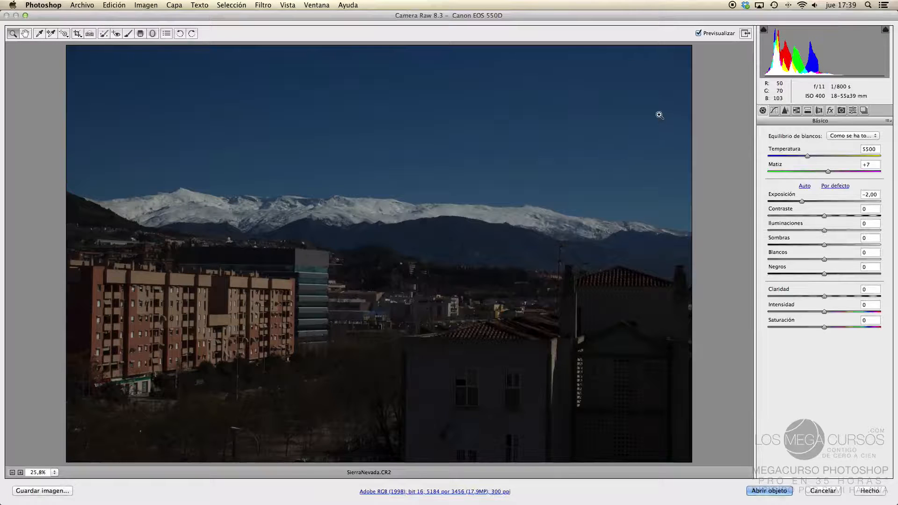
Open the raw photo as a smart object and close the 8-bit SierraNevada.CR2 document.
{"action": "left_click", "coordinate": [769, 491]}
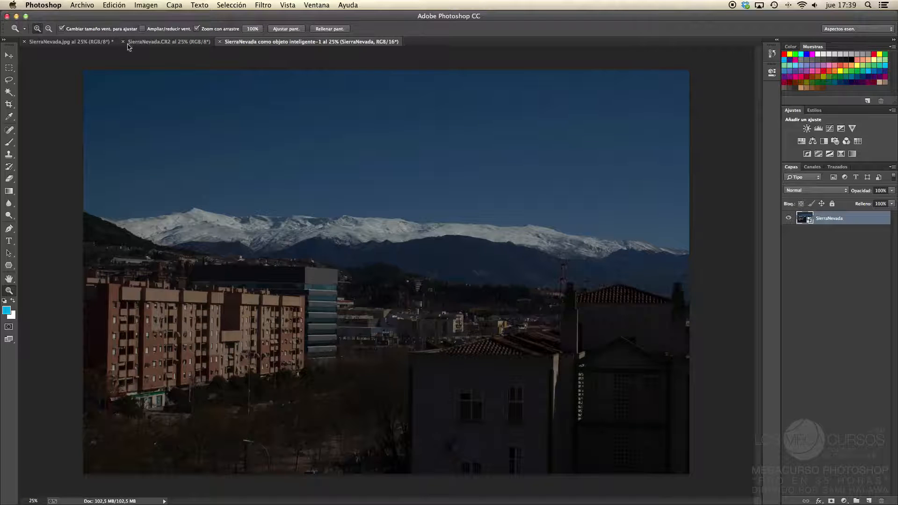
{"action": "key", "text": "super+w"}
{"action": "left_click", "coordinate": [397, 178]}
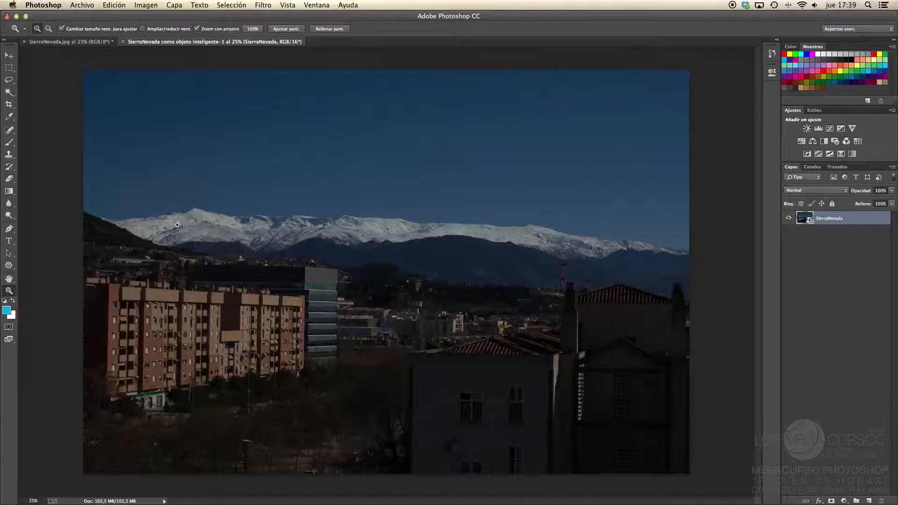
Reopen the raw settings of the SierraNevada smart object and raise its exposure to +1,65.
{"action": "double_click", "coordinate": [803, 218]}
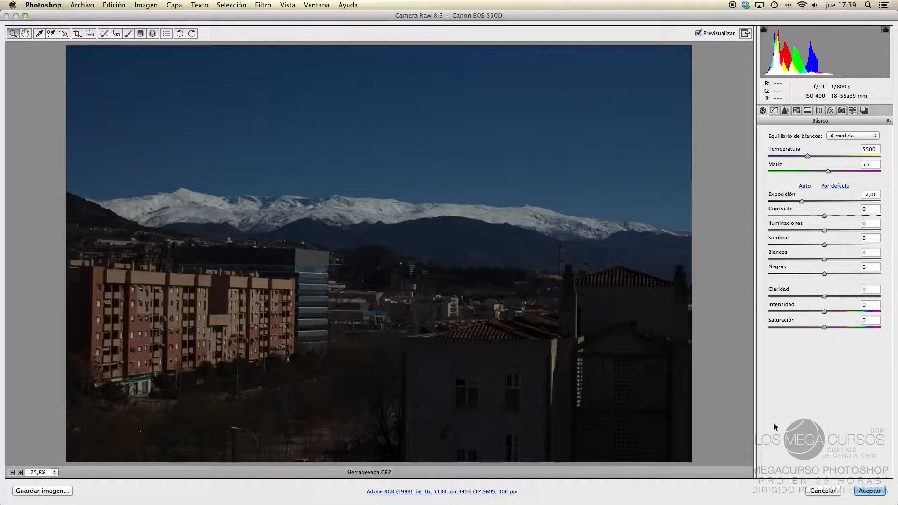
{"action": "left_click", "coordinate": [815, 491]}
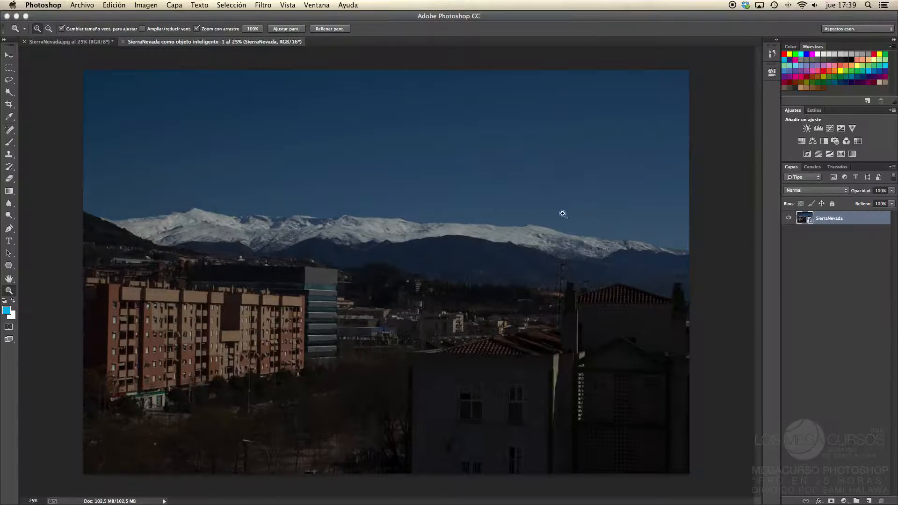
{"action": "double_click", "coordinate": [809, 222]}
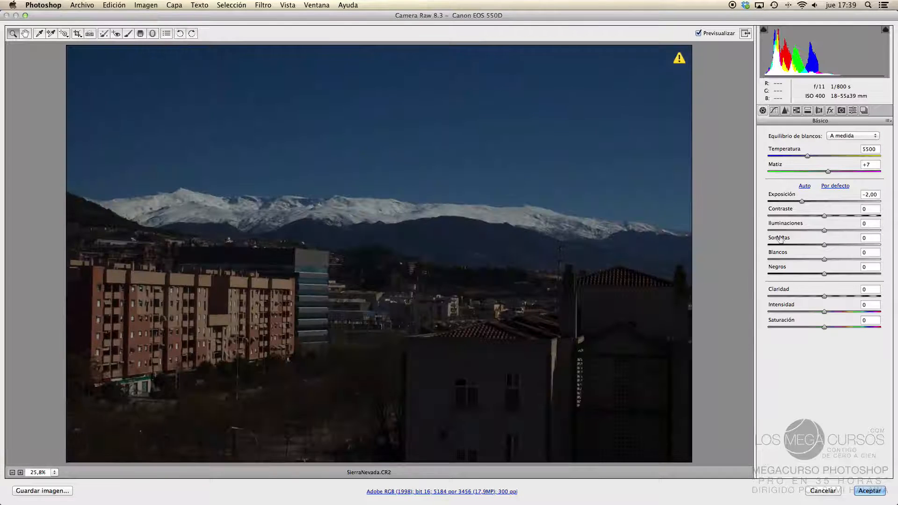
{"action": "left_click_drag", "start_coordinate": [799, 201], "coordinate": [843, 201]}
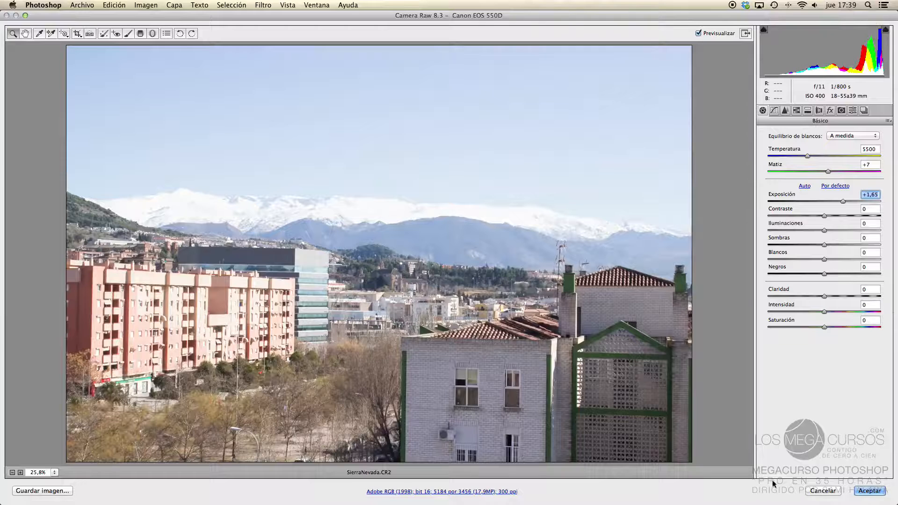
{"action": "left_click", "coordinate": [869, 492]}
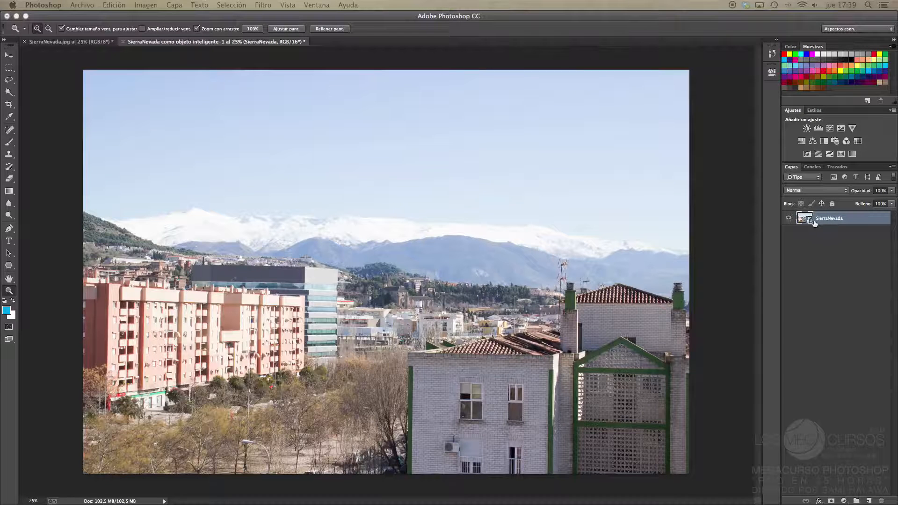
Edit the SierraNevada smart object's raw settings again and set its exposure to -2,00.
{"action": "double_click", "coordinate": [813, 220]}
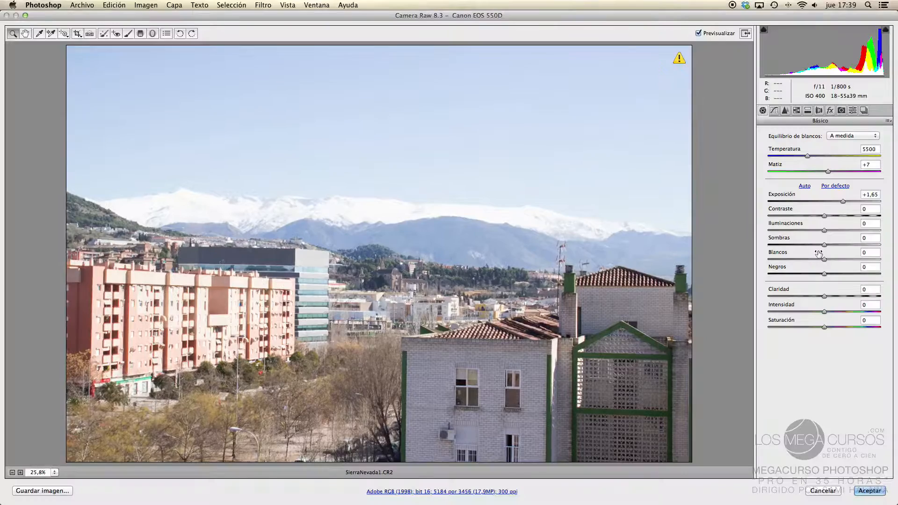
{"action": "left_click", "coordinate": [868, 195]}
{"action": "type", "text": "-2"}
{"action": "key", "text": "Return"}
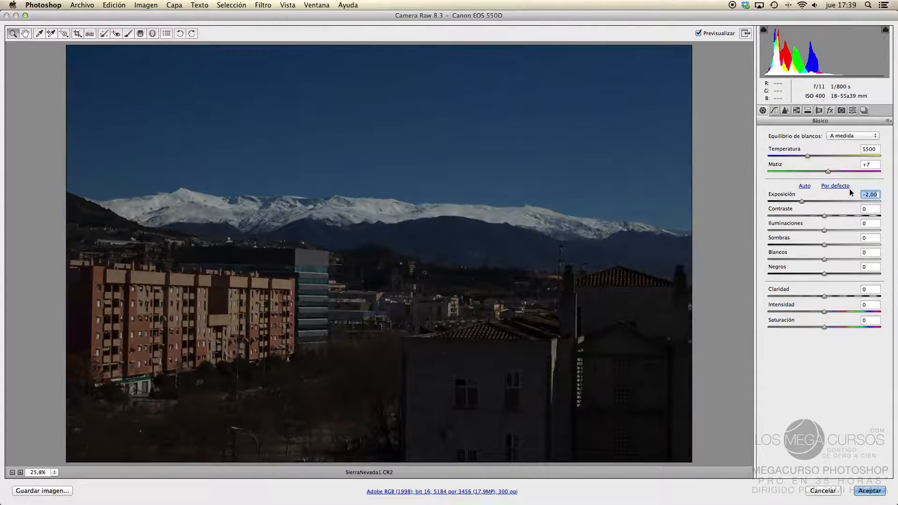
{"action": "left_click", "coordinate": [862, 492]}
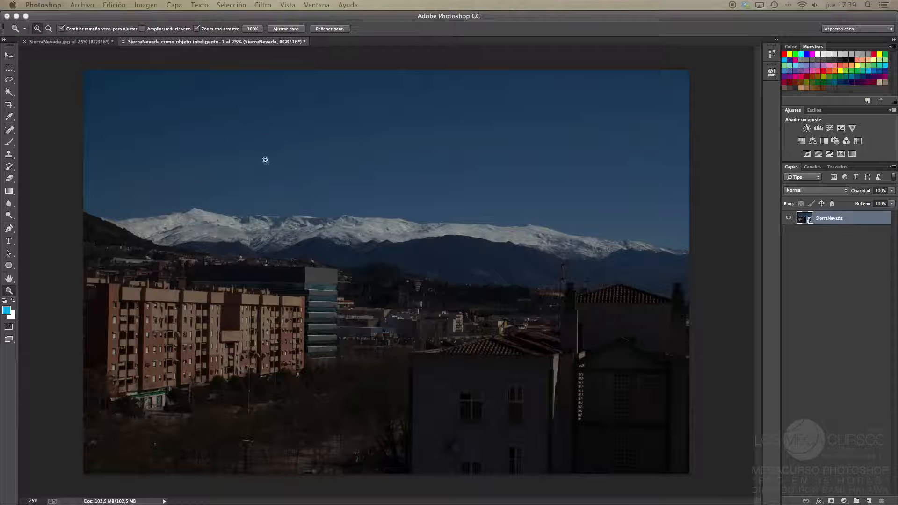
Apply an Exposure adjustment of -2 to the SierraNevada.jpg document to match the darkened raw version.
{"action": "left_click", "coordinate": [255, 227]}
{"action": "left_click_drag", "start_coordinate": [278, 230], "coordinate": [258, 213]}
{"action": "left_click", "coordinate": [71, 42]}
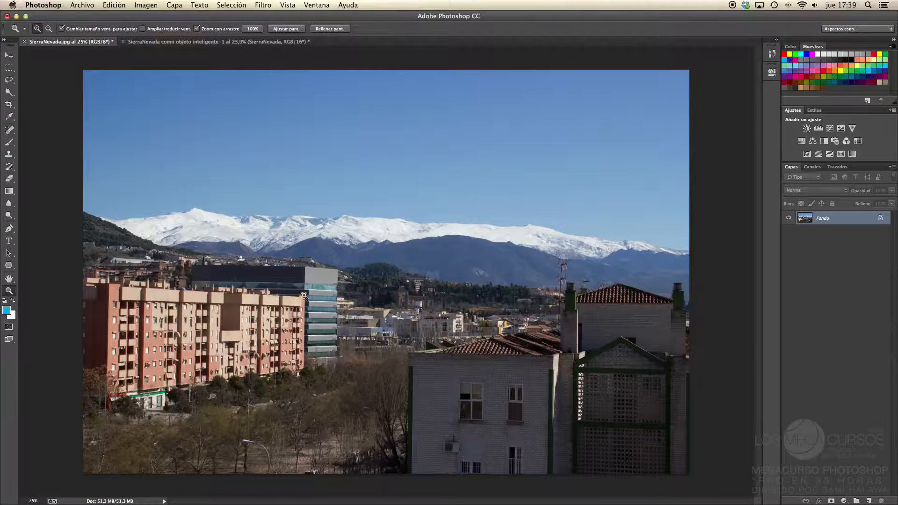
{"action": "left_click", "coordinate": [117, 6]}
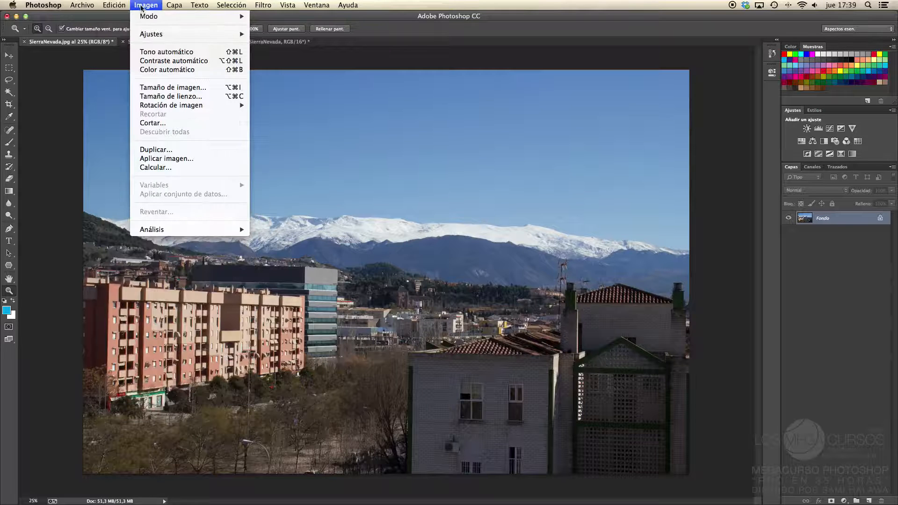
{"action": "mouse_move", "coordinate": [147, 35]}
{"action": "left_click", "coordinate": [279, 60]}
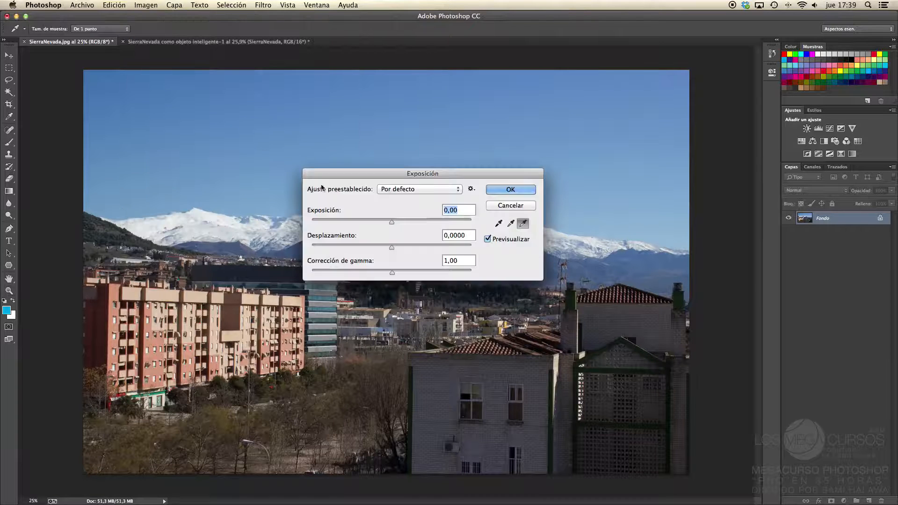
{"action": "left_click_drag", "start_coordinate": [391, 221], "coordinate": [373, 222]}
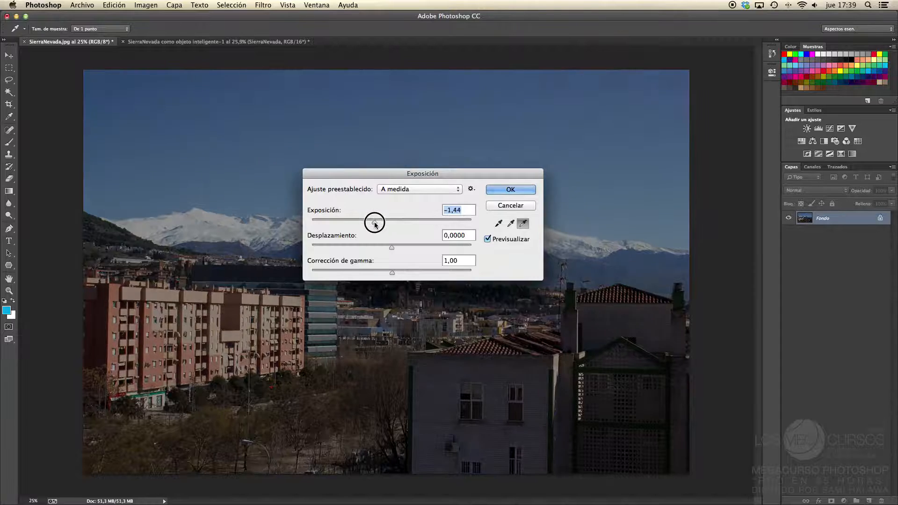
{"action": "left_click_drag", "start_coordinate": [455, 210], "coordinate": [448, 211]}
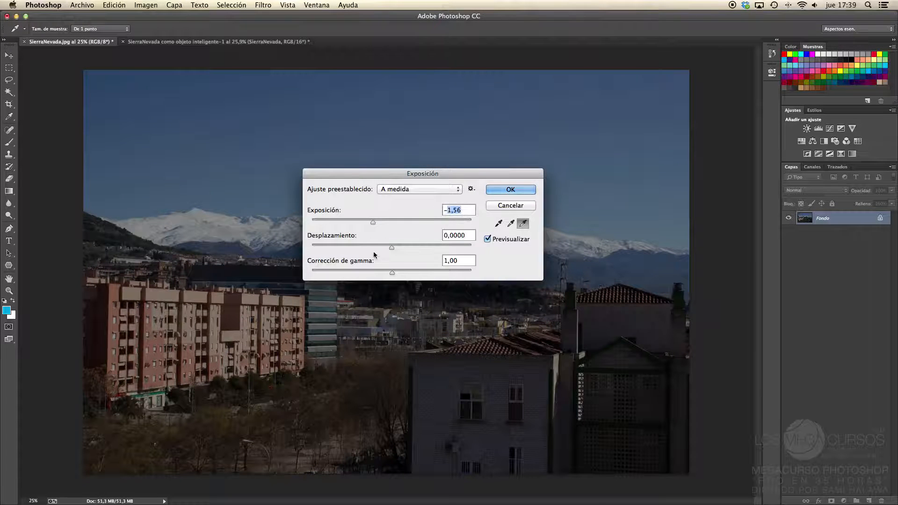
{"action": "type", "text": "2"}
{"action": "key", "text": "Return"}
{"action": "key", "text": "z"}
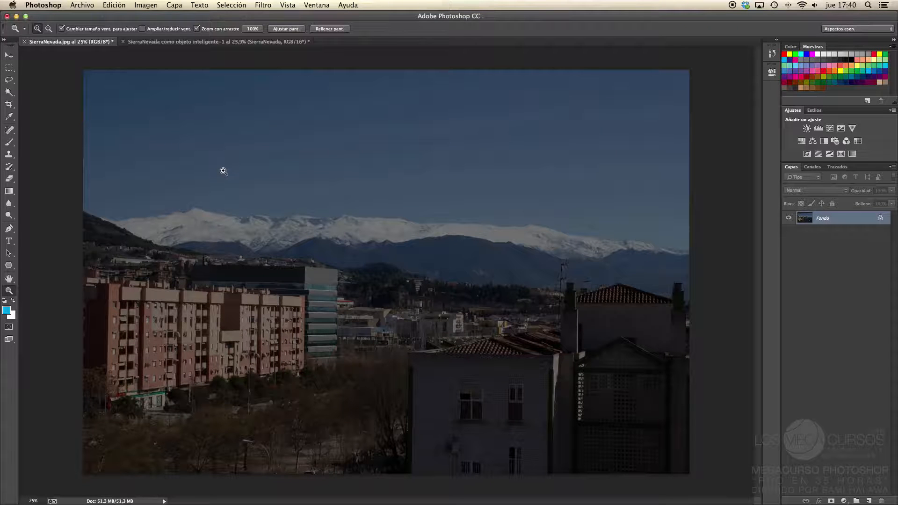
Compare the darkened SierraNevada.jpg with the raw smart object, examining the sky and the snowy mountains in both documents.
{"action": "mouse_move", "coordinate": [255, 217]}
{"action": "left_mouse_down"}
{"action": "mouse_move", "coordinate": [302, 243]}
{"action": "mouse_move", "coordinate": [315, 247]}
{"action": "mouse_move", "coordinate": [321, 237]}
{"action": "mouse_move", "coordinate": [253, 230]}
{"action": "left_mouse_up"}
{"action": "left_click", "coordinate": [182, 42]}
{"action": "left_click", "coordinate": [103, 42]}
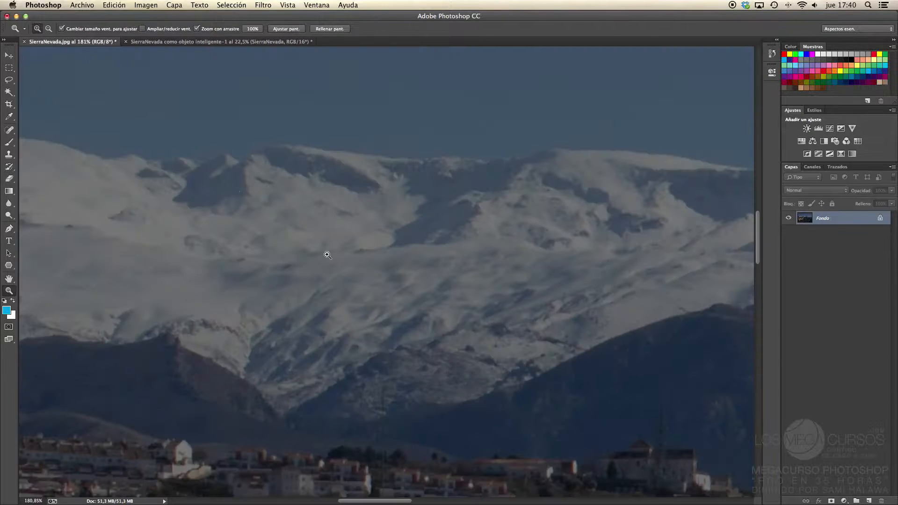
{"action": "key", "text": "super+0"}
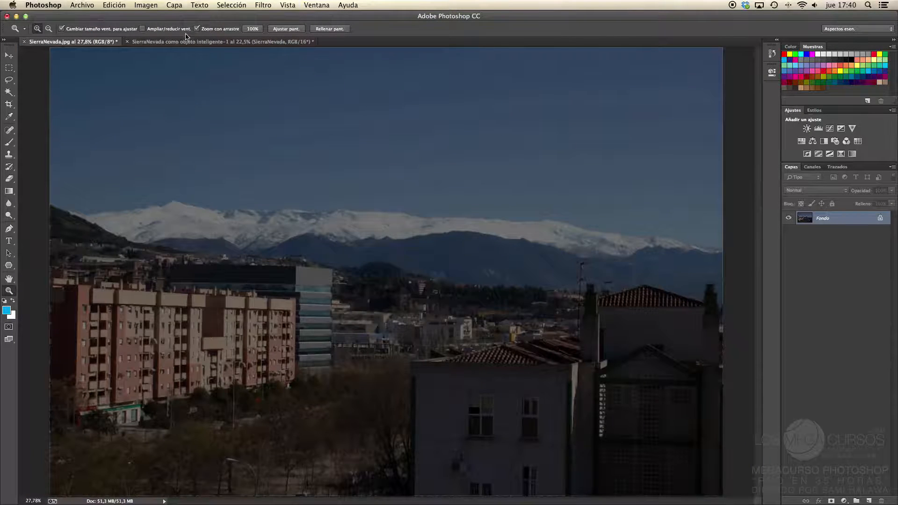
{"action": "left_click", "coordinate": [145, 42]}
{"action": "left_click", "coordinate": [94, 45]}
{"action": "left_click_drag", "start_coordinate": [137, 121], "coordinate": [125, 104]}
{"action": "left_click", "coordinate": [152, 43]}
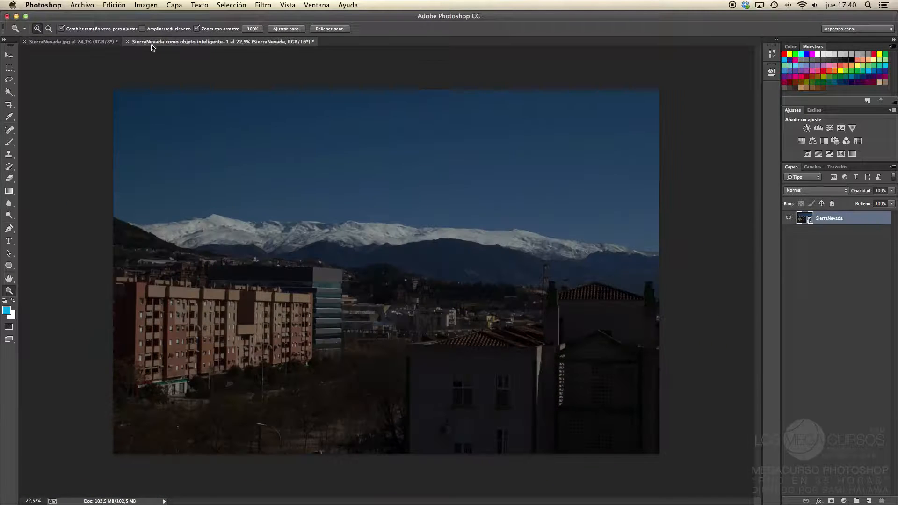
{"action": "left_click", "coordinate": [88, 46]}
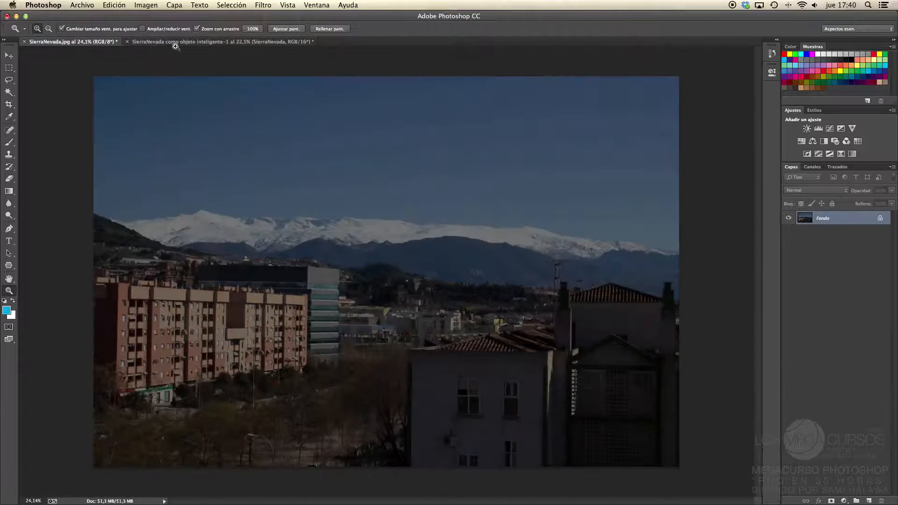
{"action": "left_click", "coordinate": [172, 46]}
{"action": "left_click", "coordinate": [86, 42]}
{"action": "left_click", "coordinate": [172, 45]}
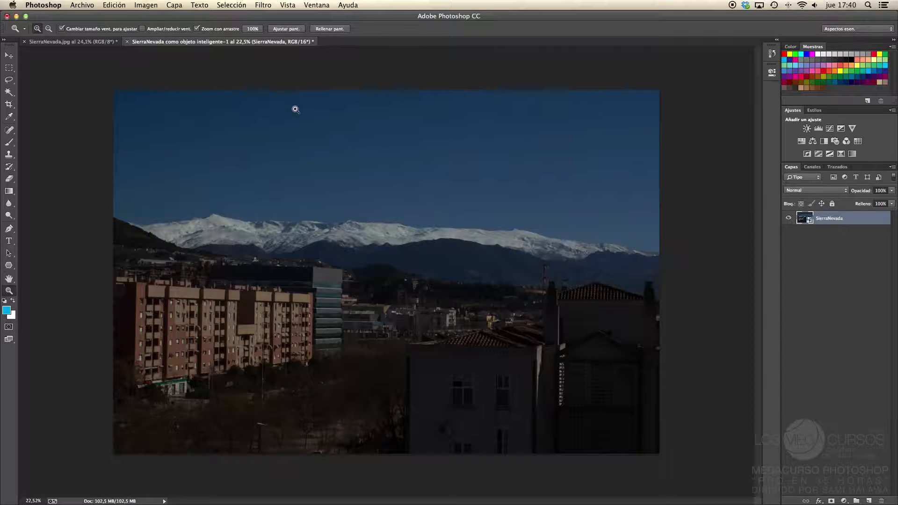
{"action": "left_click", "coordinate": [93, 43]}
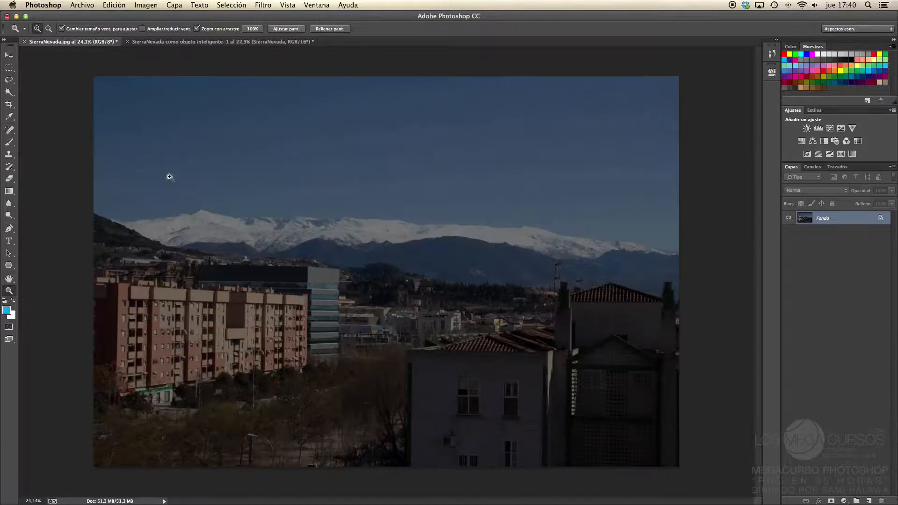
{"action": "left_click", "coordinate": [173, 42]}
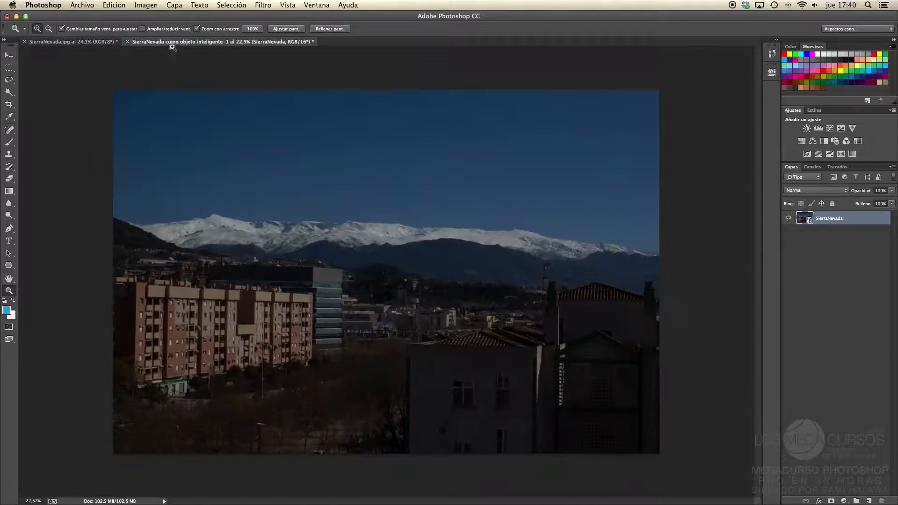
{"action": "left_click", "coordinate": [76, 43]}
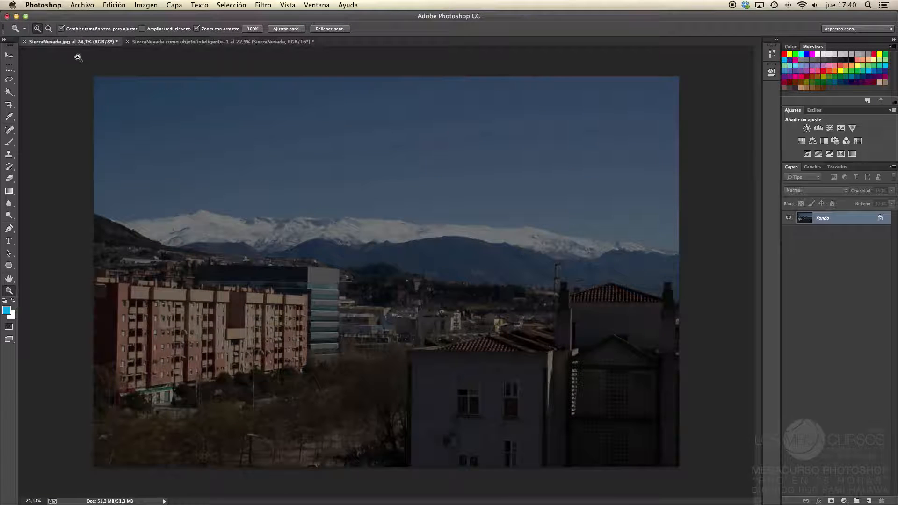
{"action": "left_click", "coordinate": [140, 44]}
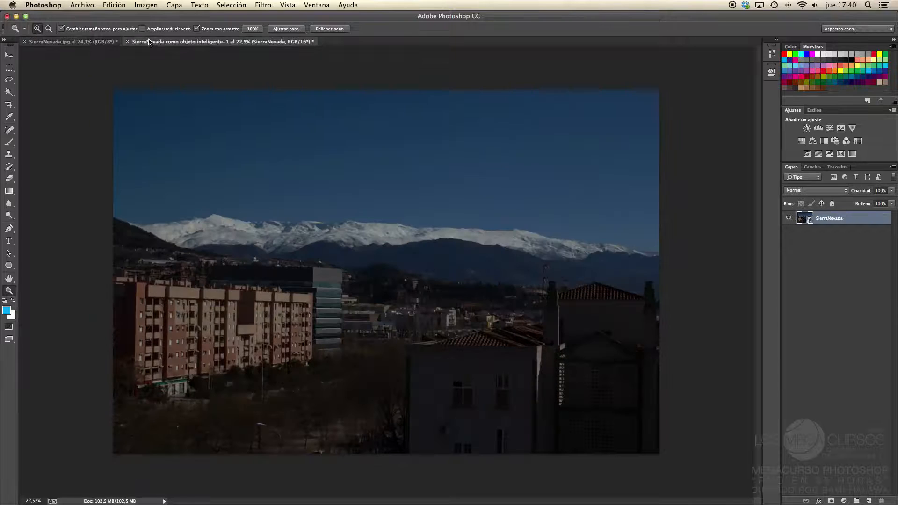
Examine the mountain snow up close in the JPEG and the raw smart object to compare their highlight detail.
{"action": "left_click", "coordinate": [87, 43]}
{"action": "left_click_drag", "start_coordinate": [287, 232], "coordinate": [352, 245]}
{"action": "left_click", "coordinate": [203, 46]}
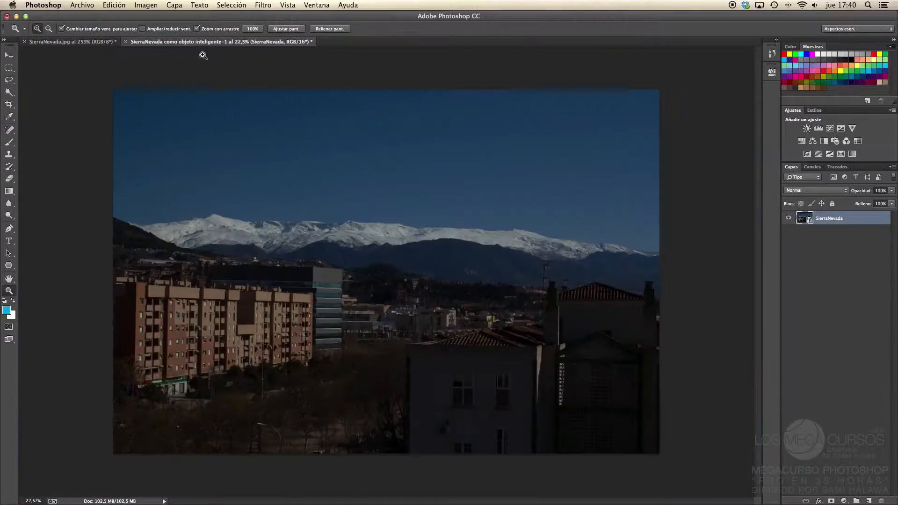
{"action": "left_click_drag", "start_coordinate": [286, 240], "coordinate": [370, 258]}
{"action": "left_click", "coordinate": [92, 43]}
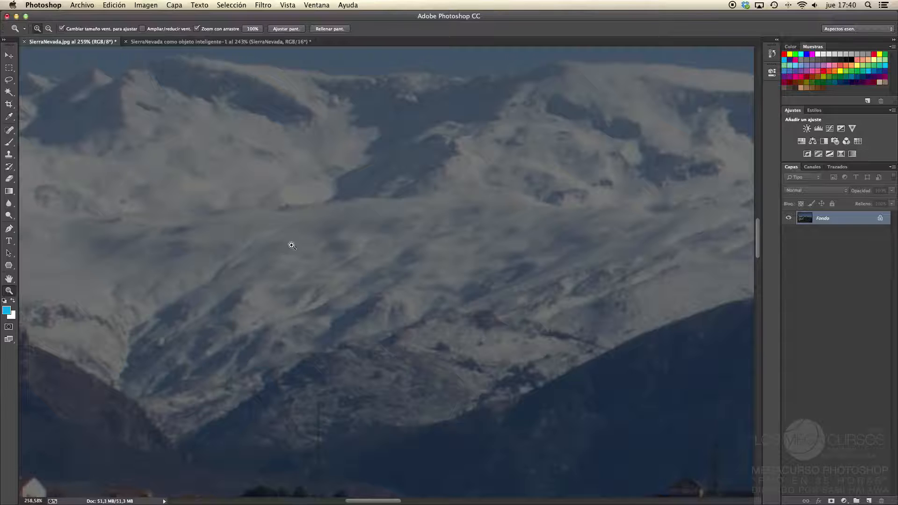
{"action": "left_click", "coordinate": [214, 44]}
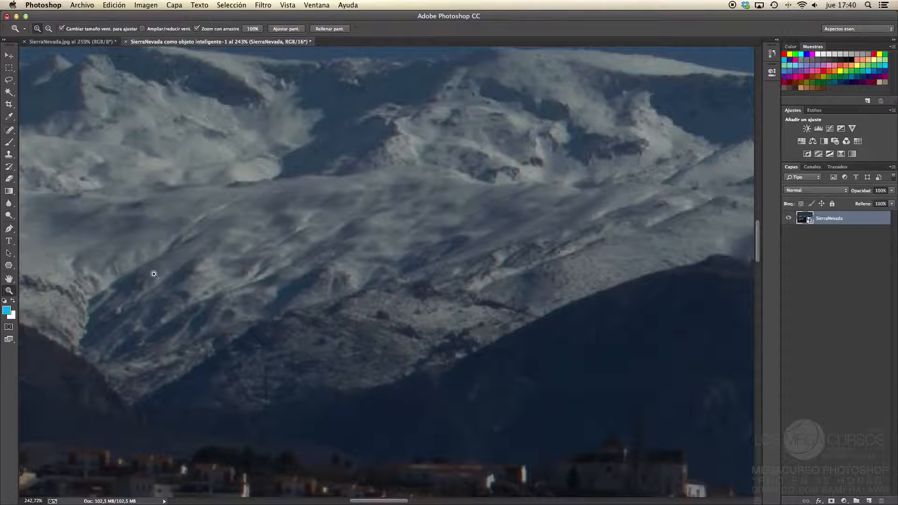
{"action": "left_click_drag", "start_coordinate": [139, 281], "coordinate": [186, 284]}
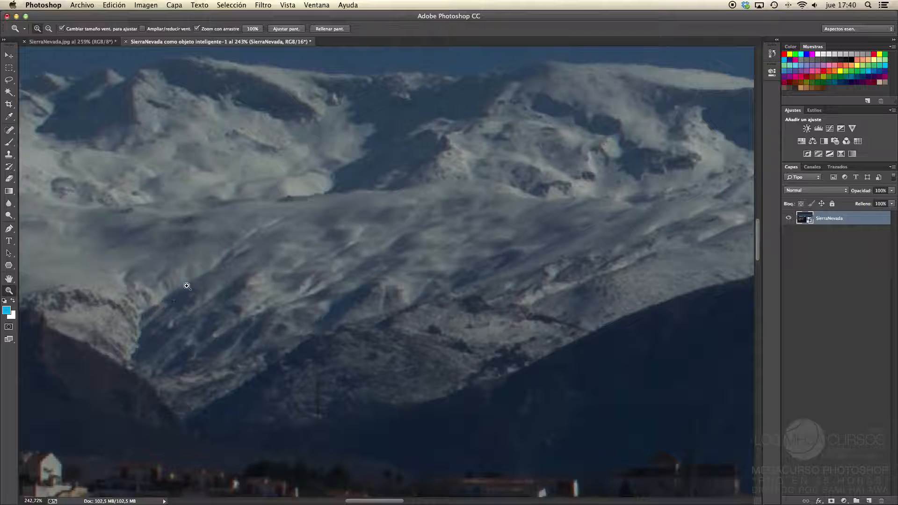
{"action": "left_click", "coordinate": [86, 43]}
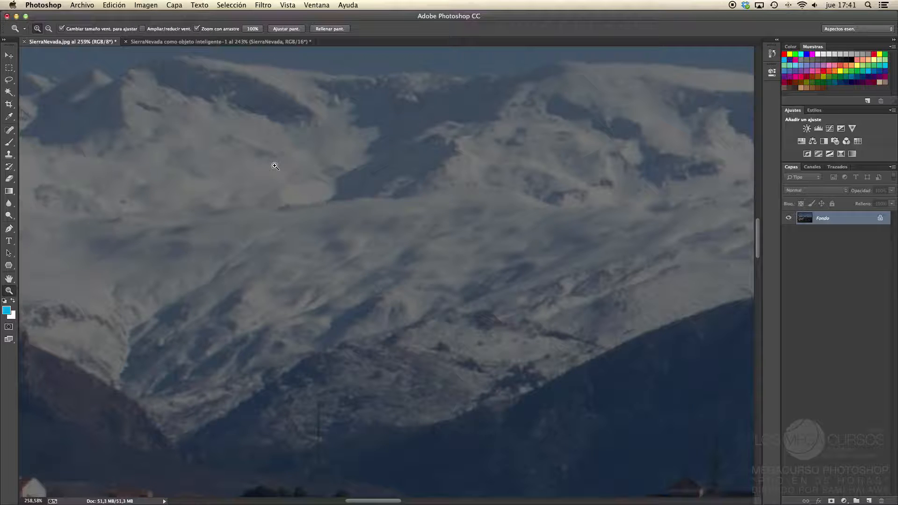
{"action": "left_click_drag", "start_coordinate": [384, 248], "coordinate": [209, 218]}
Compare the whole photo in the raw smart object and the JPEG by alternating between the two documents.
{"action": "left_click", "coordinate": [146, 45]}
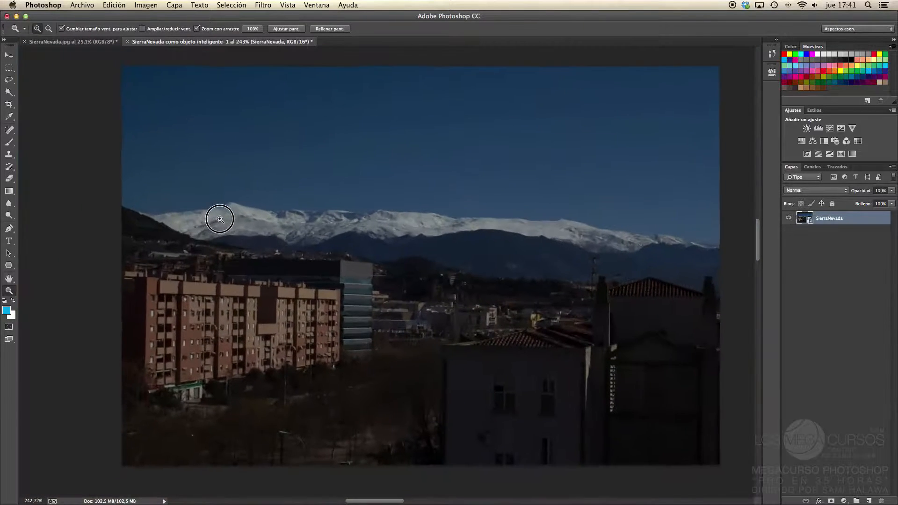
{"action": "left_click", "coordinate": [70, 42]}
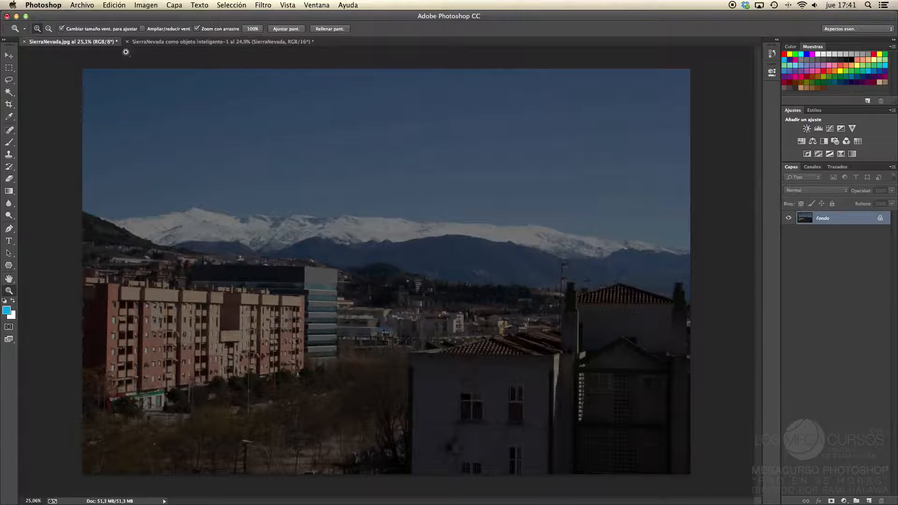
{"action": "left_click", "coordinate": [151, 45]}
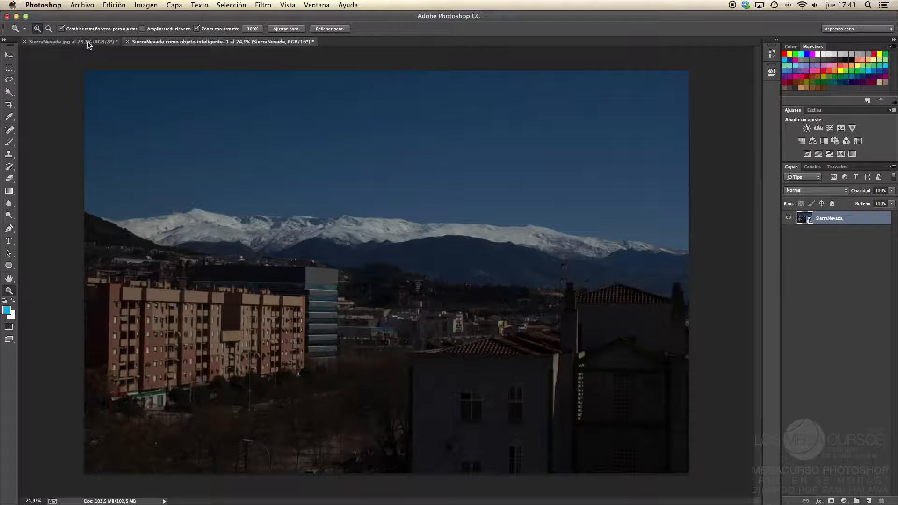
{"action": "left_click", "coordinate": [89, 45]}
{"action": "left_click", "coordinate": [178, 46]}
{"action": "left_click", "coordinate": [65, 43]}
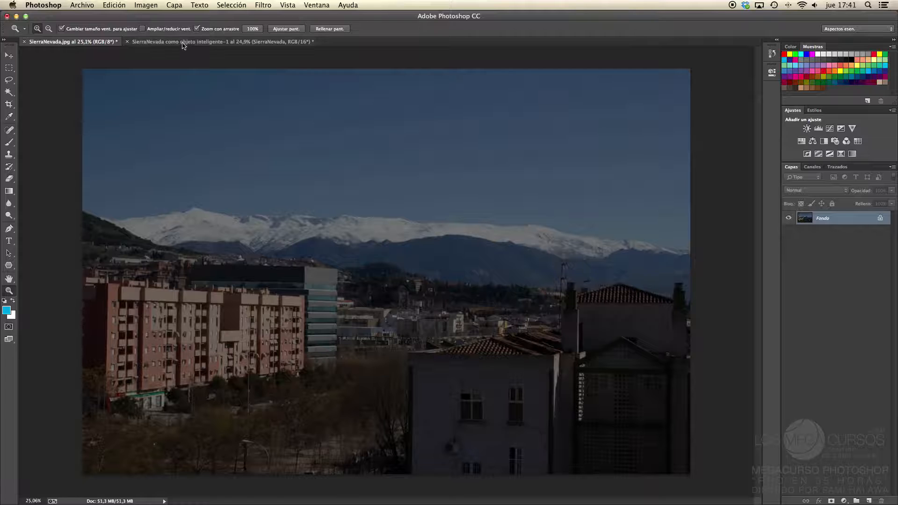
{"action": "left_click", "coordinate": [183, 45]}
{"action": "left_click", "coordinate": [73, 42]}
{"action": "left_click", "coordinate": [183, 42]}
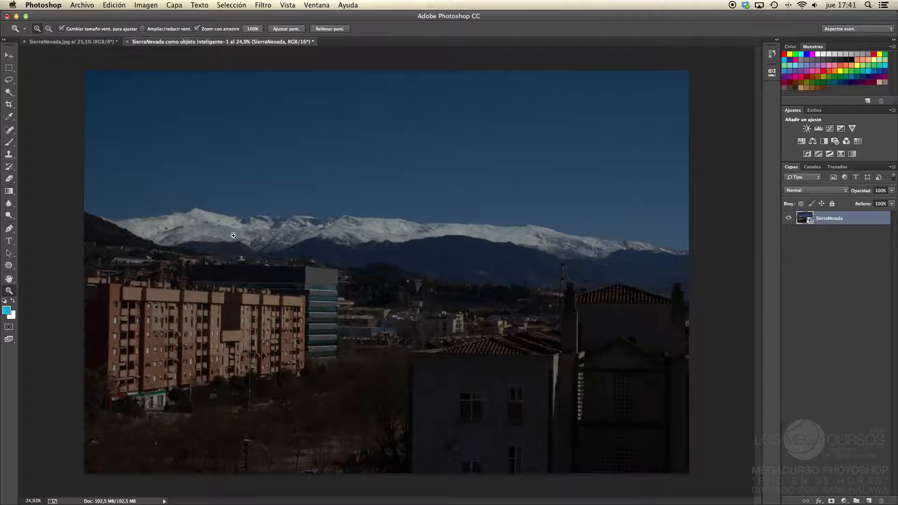
{"action": "left_click", "coordinate": [94, 42]}
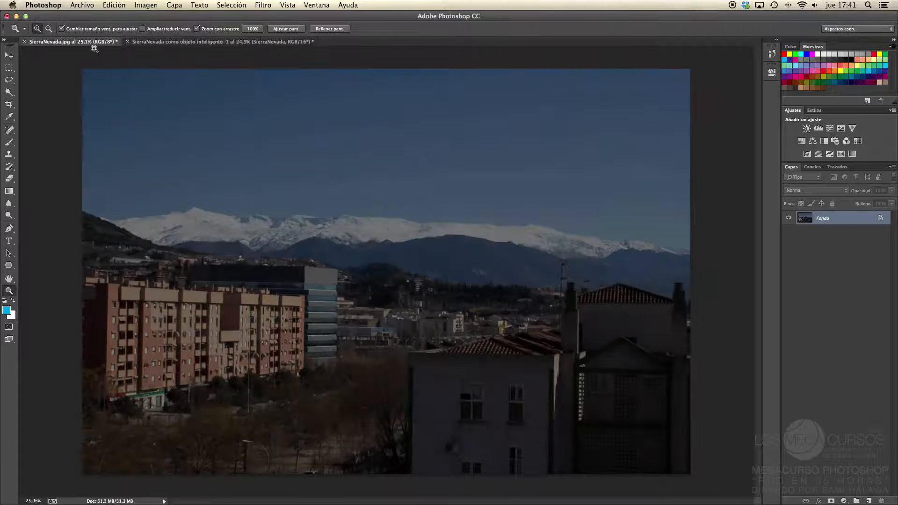
{"action": "left_click", "coordinate": [181, 42]}
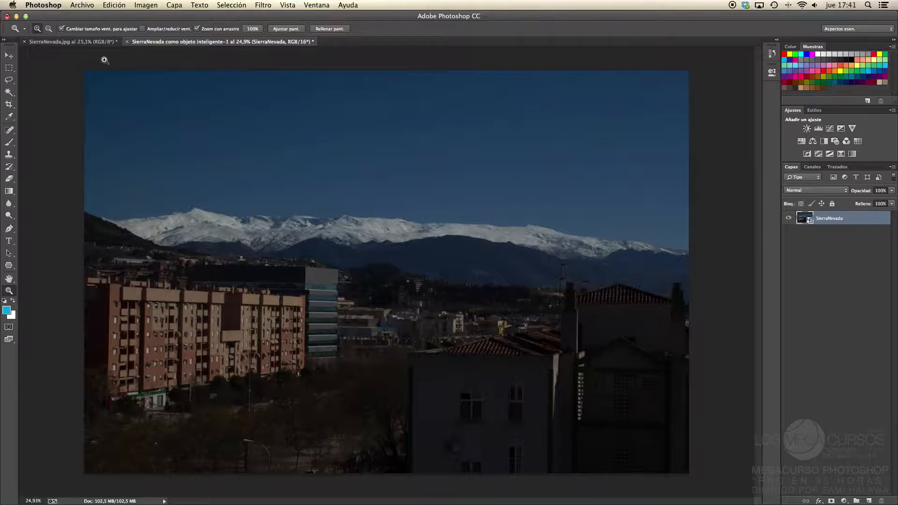
{"action": "left_click", "coordinate": [90, 42]}
{"action": "left_click", "coordinate": [160, 43]}
{"action": "left_click", "coordinate": [64, 43]}
{"action": "left_click", "coordinate": [153, 49]}
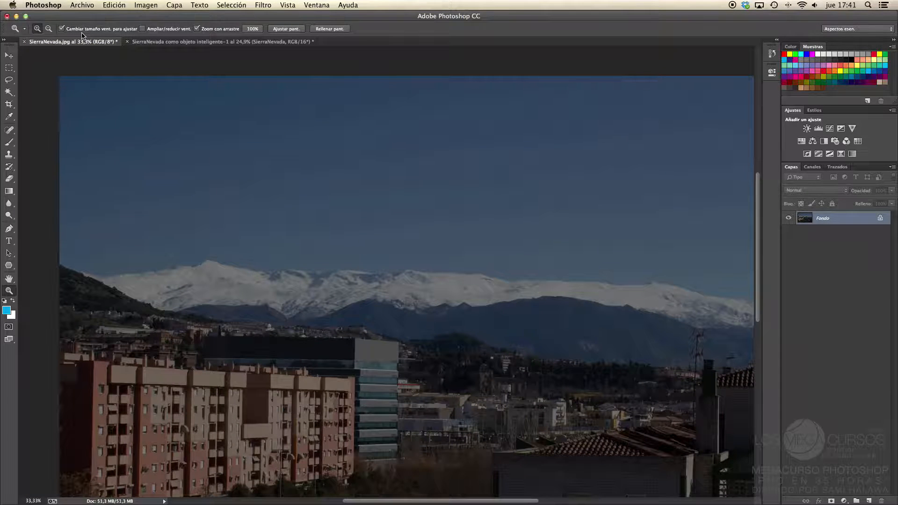
Close SierraNevada.jpg without saving and open the raw settings of the SierraNevada smart object.
{"action": "left_click", "coordinate": [24, 42]}
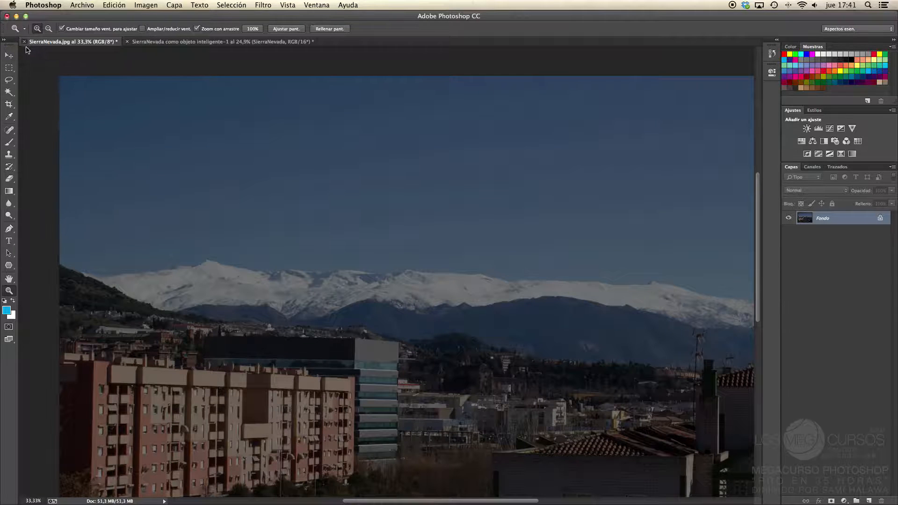
{"action": "left_click", "coordinate": [389, 175]}
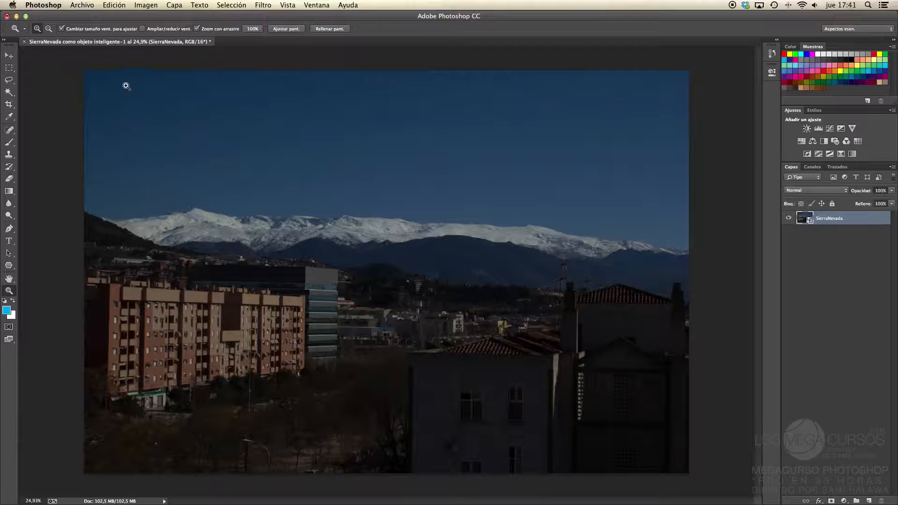
{"action": "double_click", "coordinate": [806, 219]}
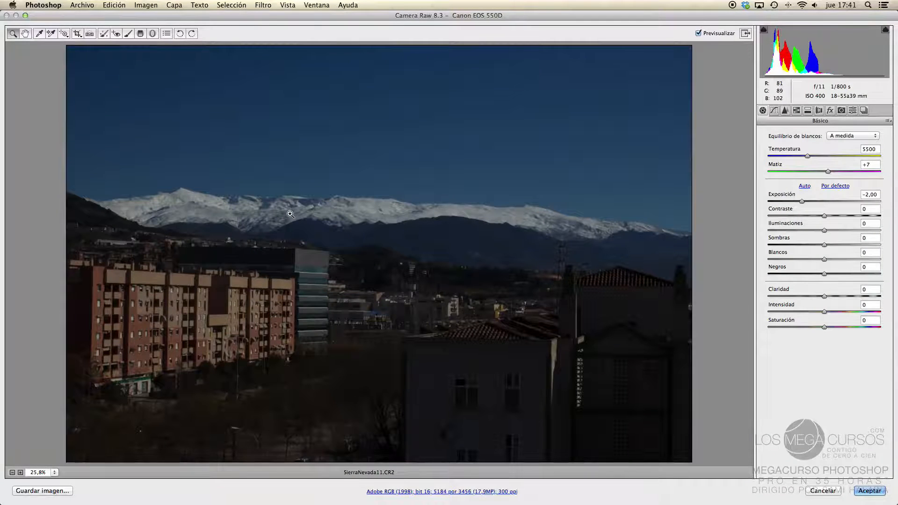
Try exposures of +0,50 and -0,15 in the raw settings while checking the histogram, and set the exposure to 0.
{"action": "left_click_drag", "start_coordinate": [801, 200], "coordinate": [832, 205]}
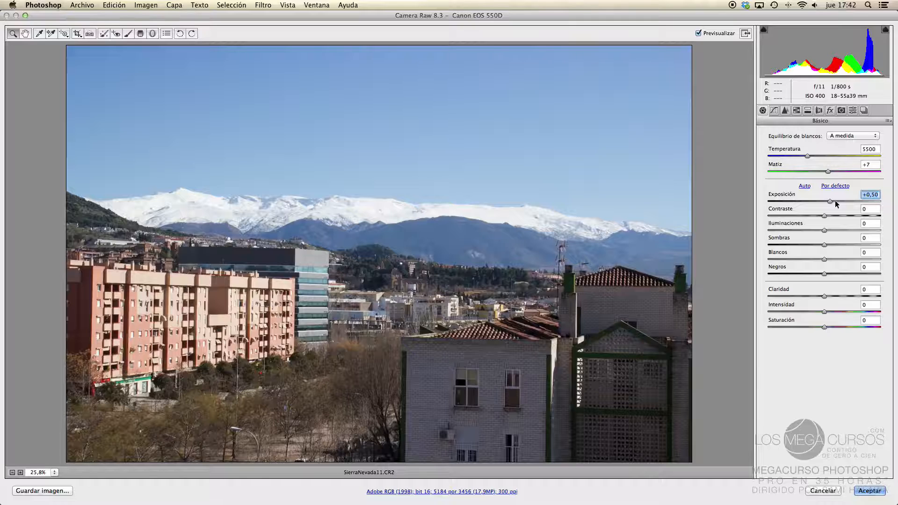
{"action": "mouse_move", "coordinate": [823, 67]}
{"action": "left_click", "coordinate": [830, 201]}
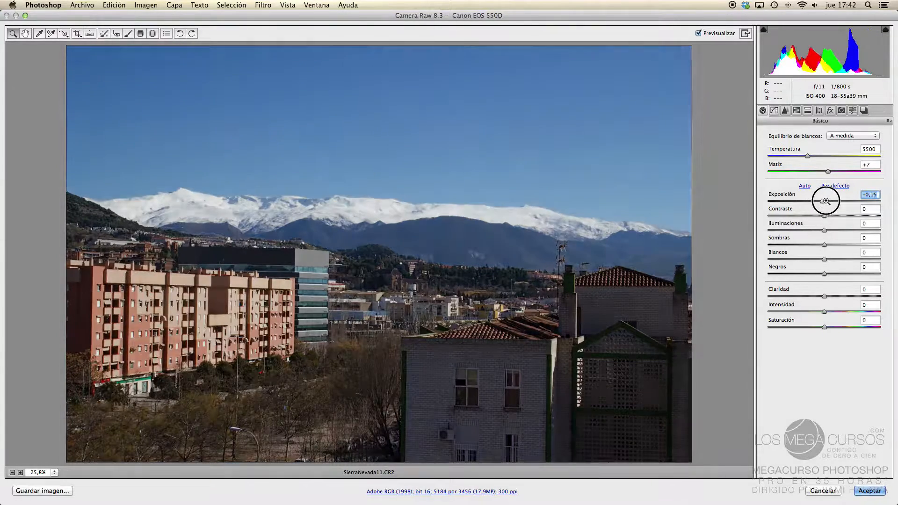
{"action": "left_click_drag", "start_coordinate": [832, 201], "coordinate": [823, 201]}
{"action": "type", "text": "0"}
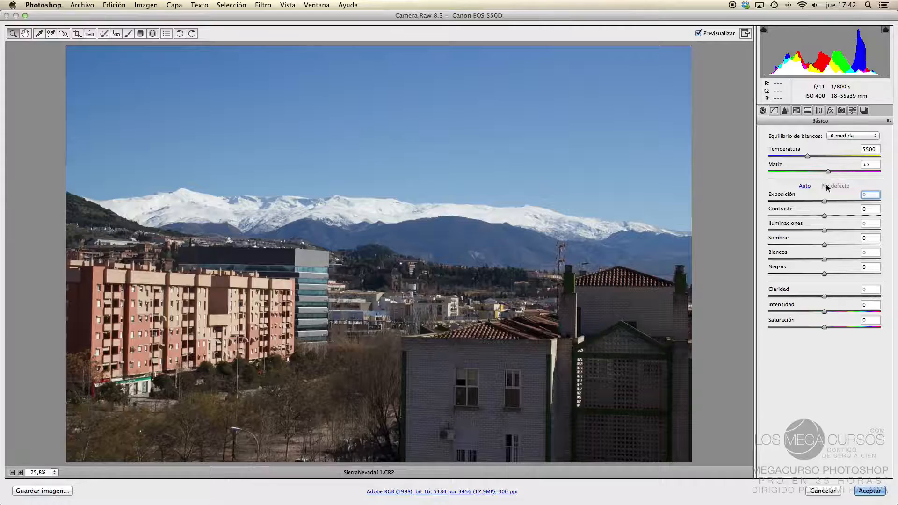
Set the photo's exposure to +0,60, contrast to +4, highlights to +45, shadows to -68, whites to -44 and blacks to -8.
{"action": "left_click_drag", "start_coordinate": [825, 202], "coordinate": [852, 232]}
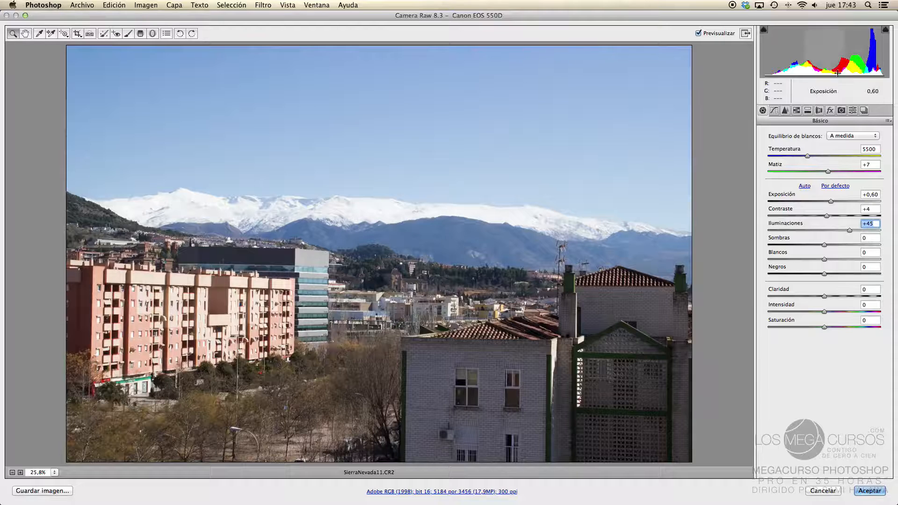
{"action": "left_click_drag", "start_coordinate": [824, 244], "coordinate": [800, 259]}
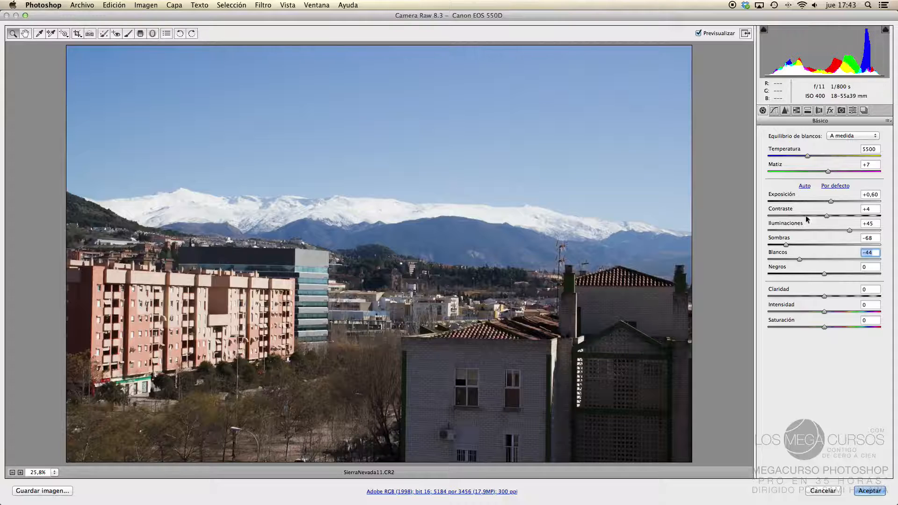
{"action": "mouse_move", "coordinate": [823, 274]}
{"action": "left_mouse_down"}
{"action": "mouse_move", "coordinate": [812, 274]}
{"action": "mouse_move", "coordinate": [820, 273]}
{"action": "left_mouse_up"}
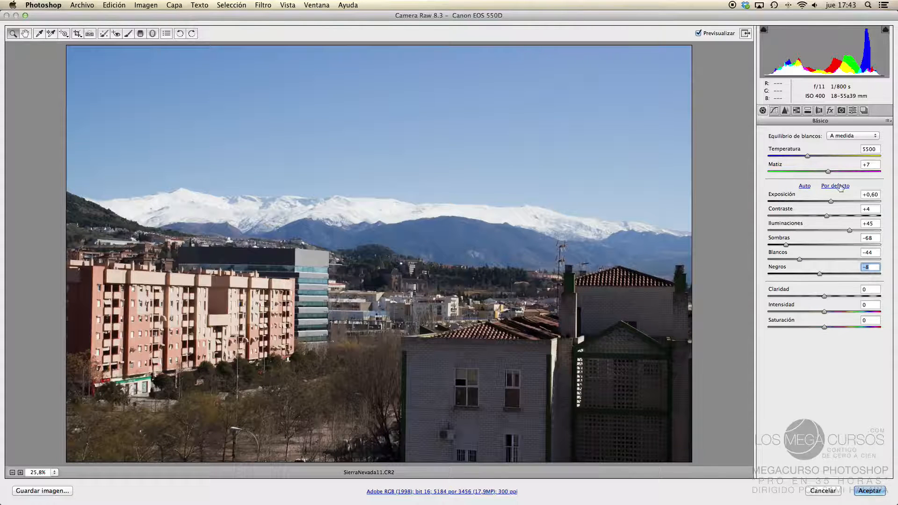
Set the photo's clarity to -6, vibrance to +15 and saturation to +22, and warm its white balance to a temperature of 6600.
{"action": "left_click_drag", "start_coordinate": [825, 296], "coordinate": [844, 324]}
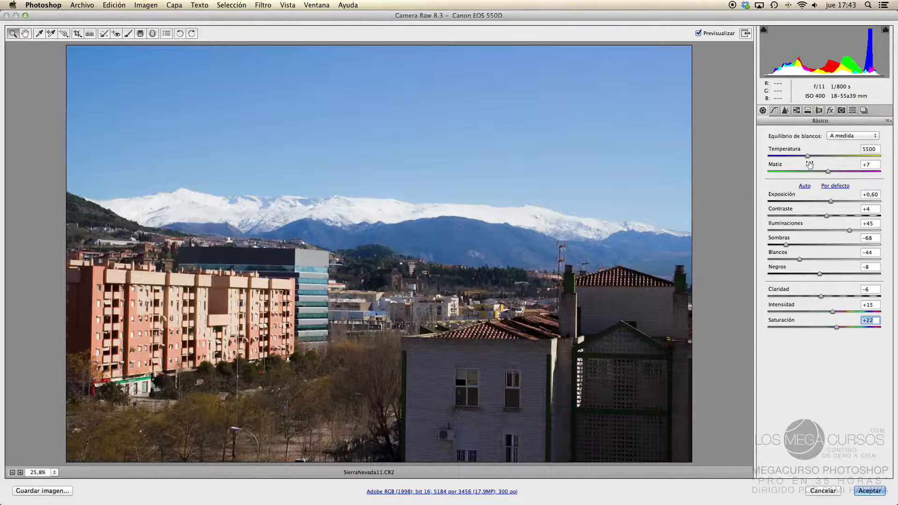
{"action": "mouse_move", "coordinate": [807, 157]}
{"action": "left_mouse_down"}
{"action": "mouse_move", "coordinate": [800, 158]}
{"action": "mouse_move", "coordinate": [820, 158]}
{"action": "left_mouse_up"}
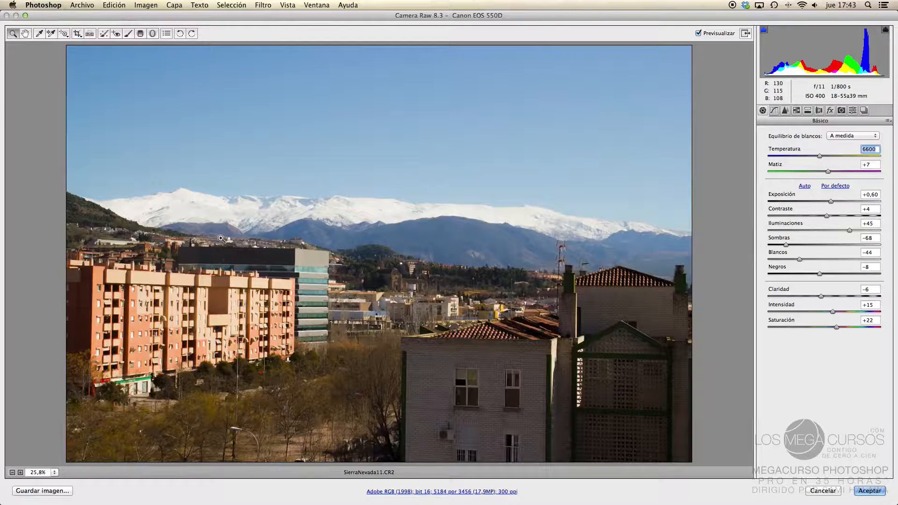
Review the workflow options for colour space, bit depth, resolution and opening as smart objects, and close them without applying changes.
{"action": "left_click", "coordinate": [400, 491]}
{"action": "left_click", "coordinate": [431, 215]}
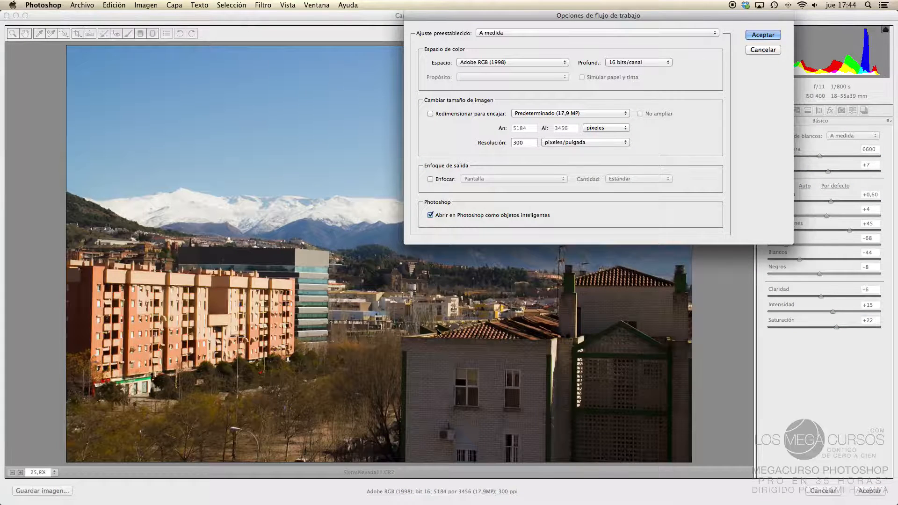
{"action": "left_click", "coordinate": [761, 53]}
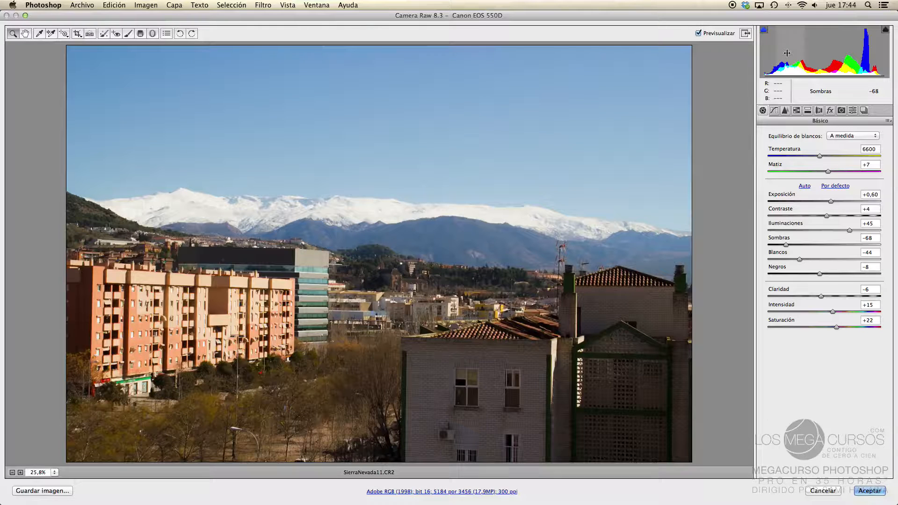
{"action": "left_click", "coordinate": [733, 5]}
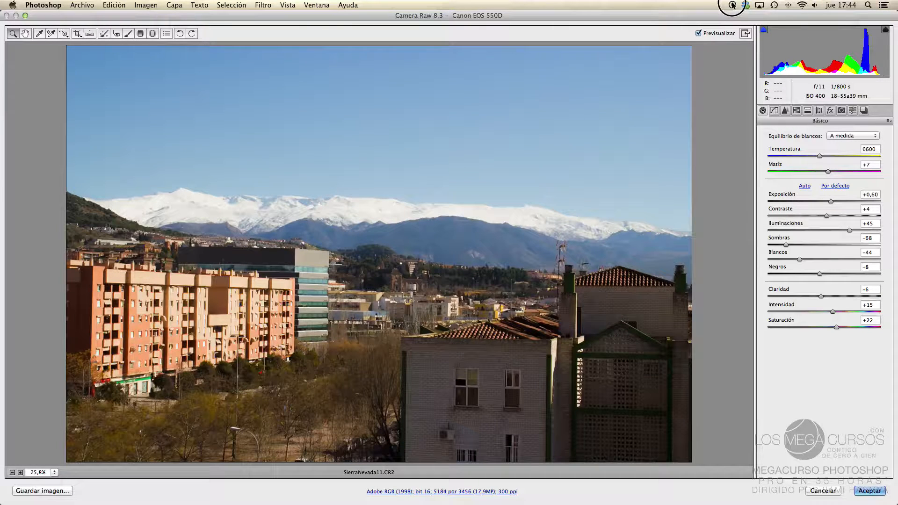